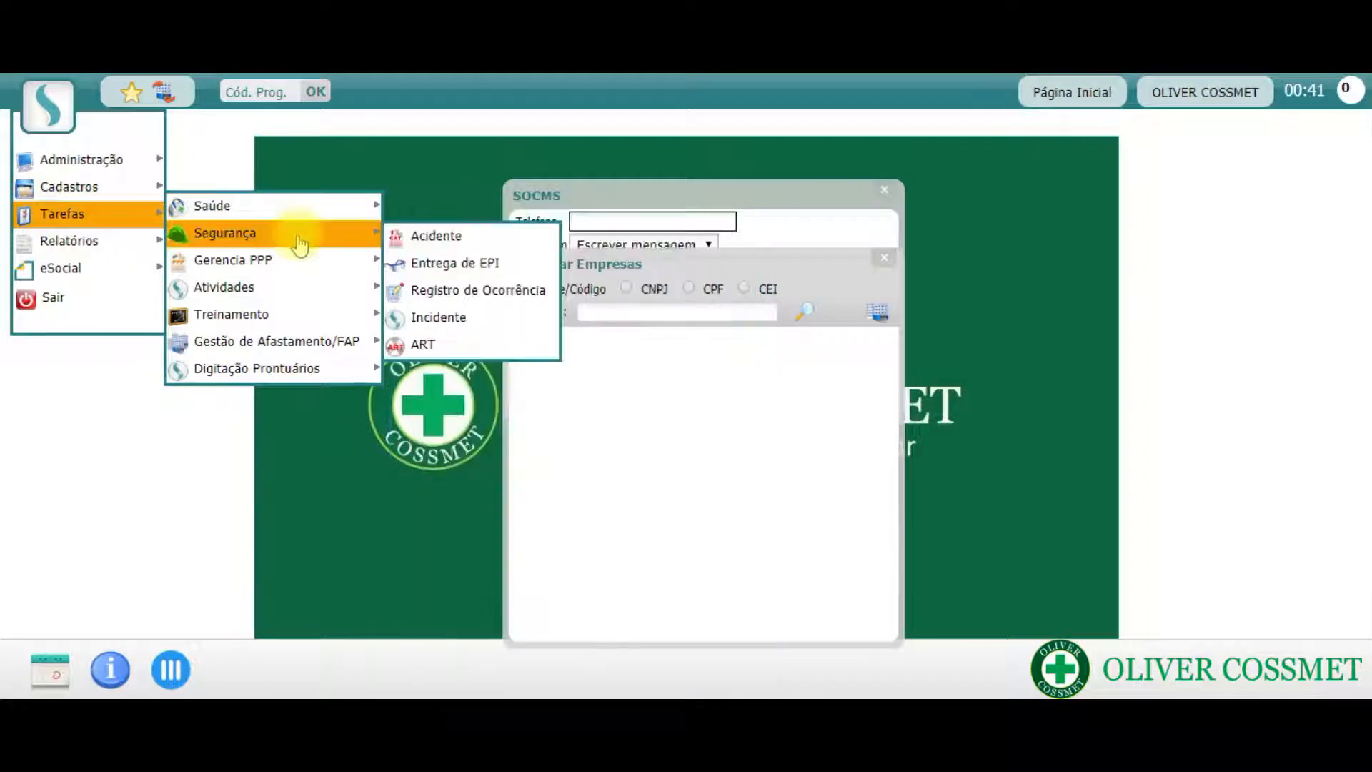
# - Open the Acidente task under Segurança and search for the employee by first name, including all employee statuses
pyautogui.click(514, 236)
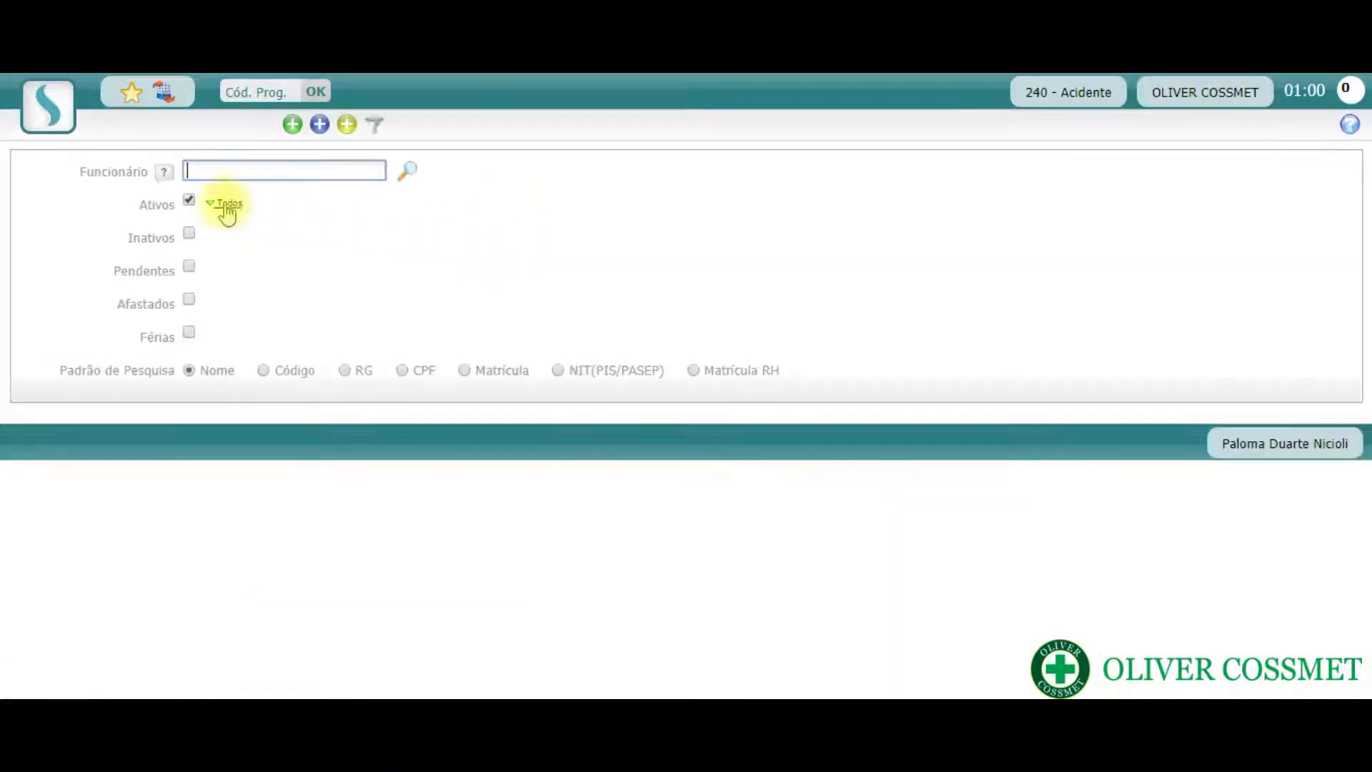
pyautogui.click(226, 205)
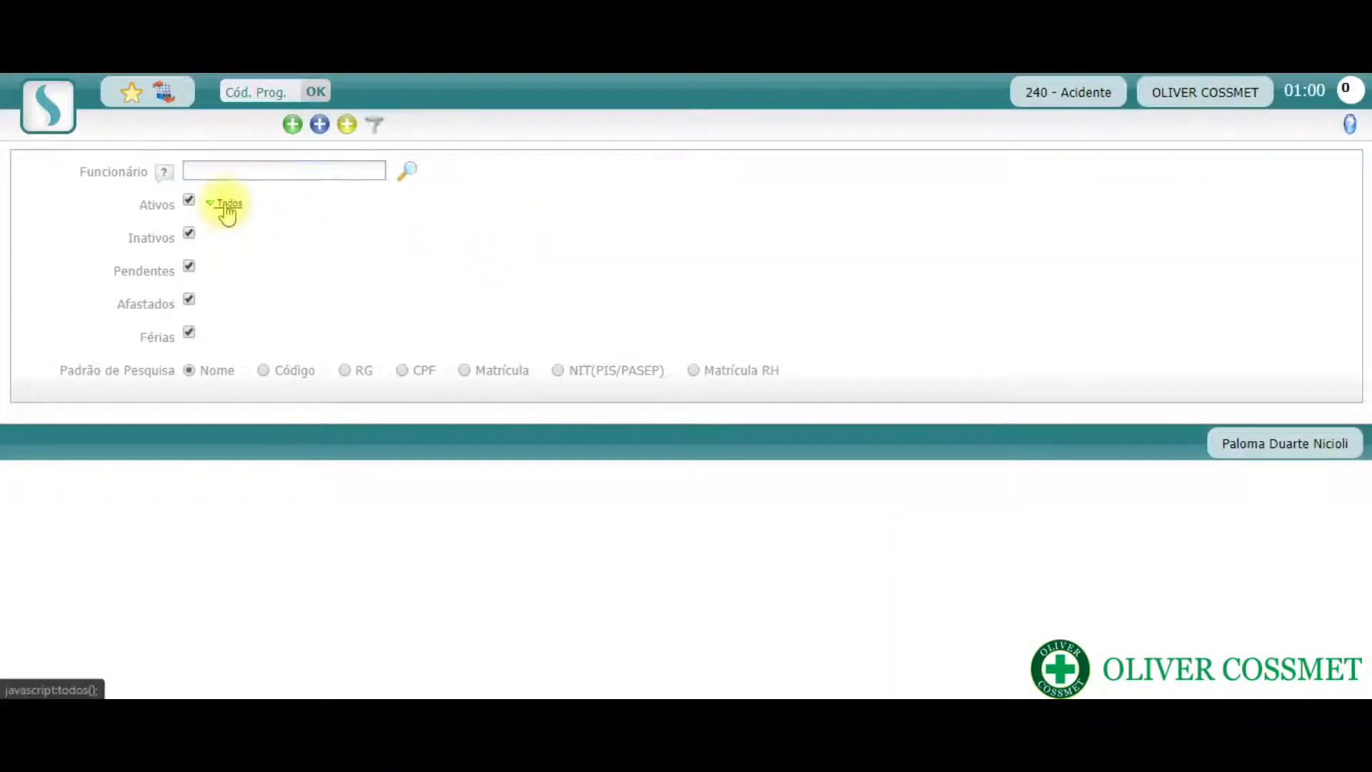
pyautogui.click(241, 168)
pyautogui.write('carl')
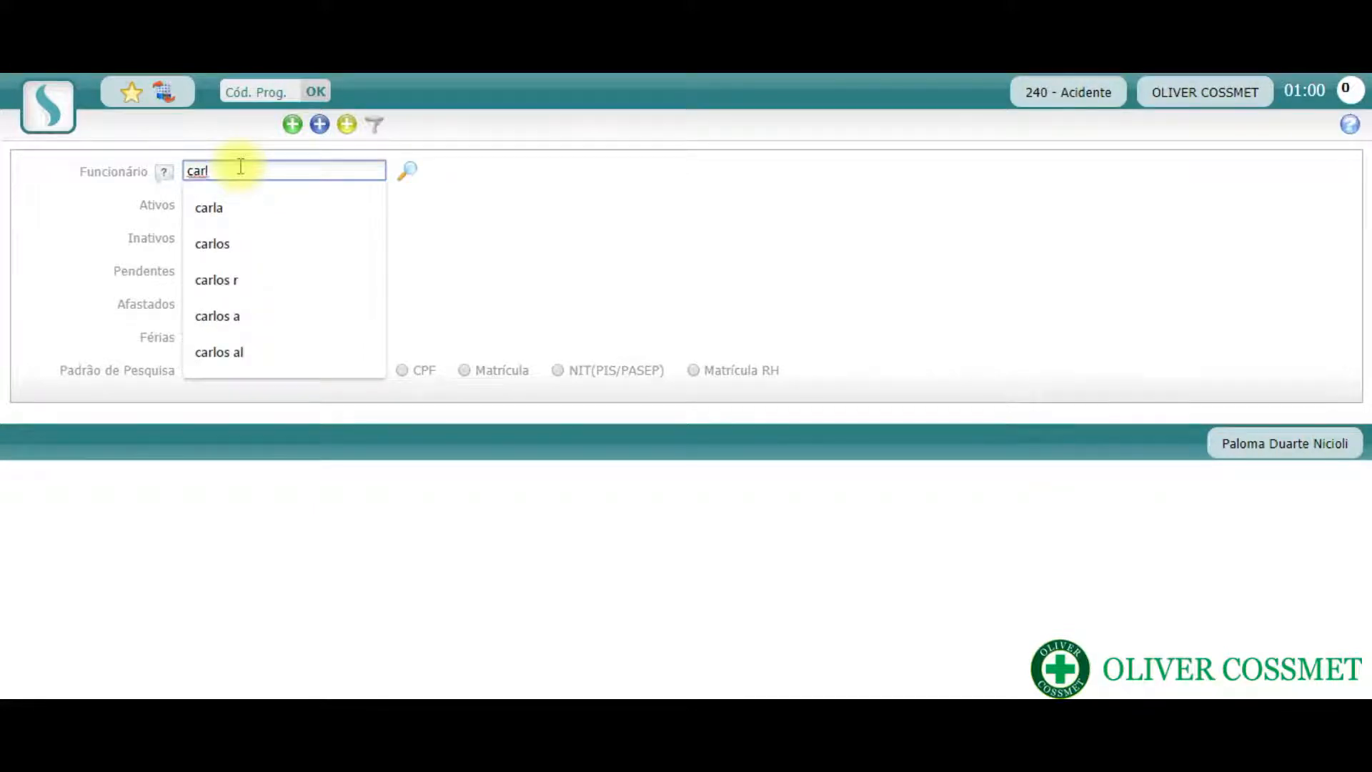
pyautogui.write('a')
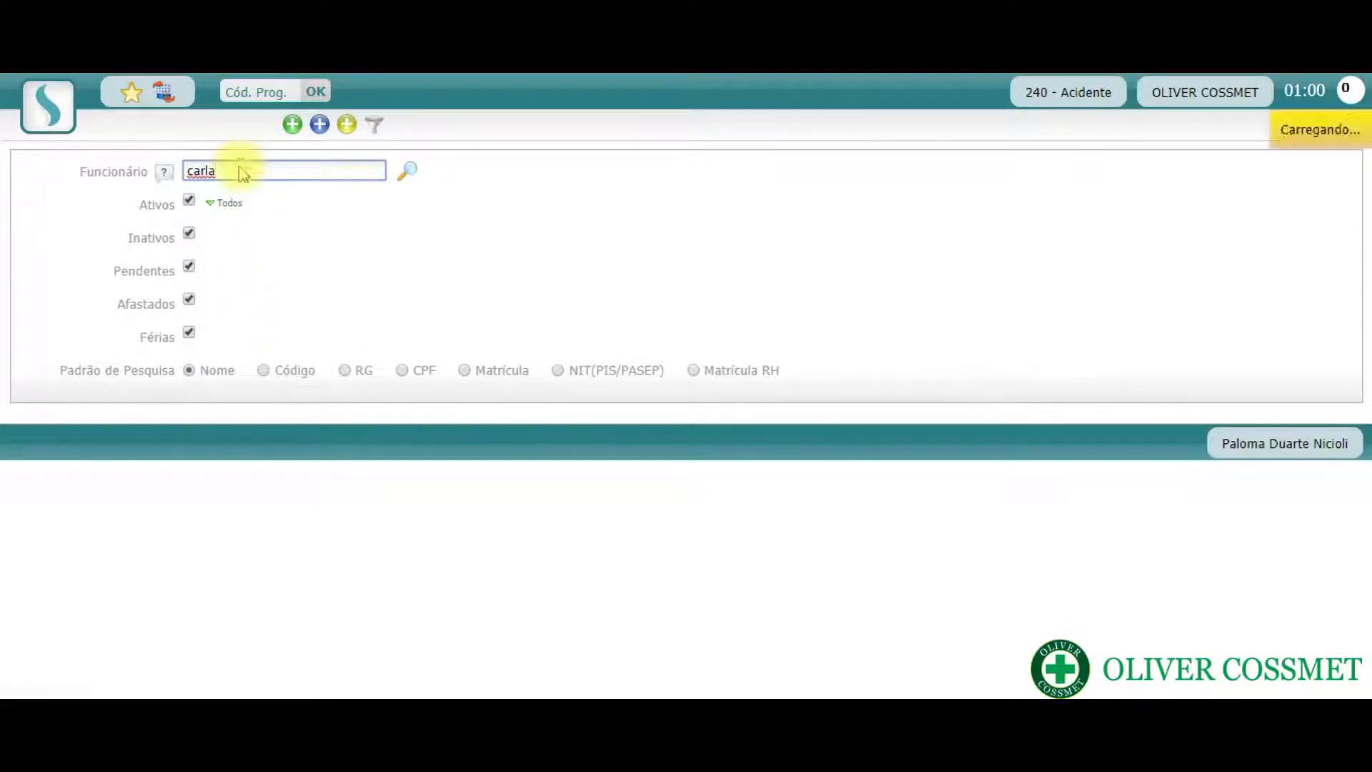
pyautogui.press('Return')
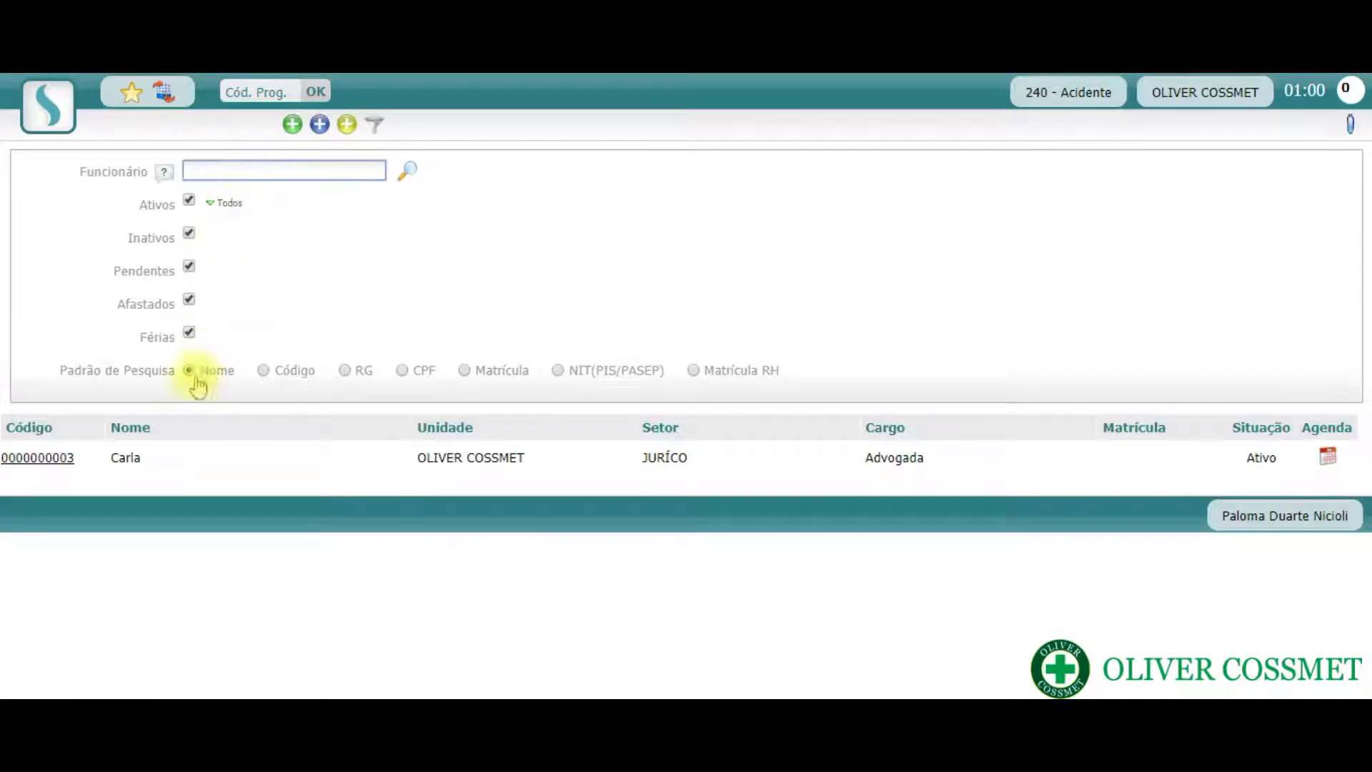
# - Open the found employee's record and add a new accident form with Preenchimento set to Único
pyautogui.click(39, 458)
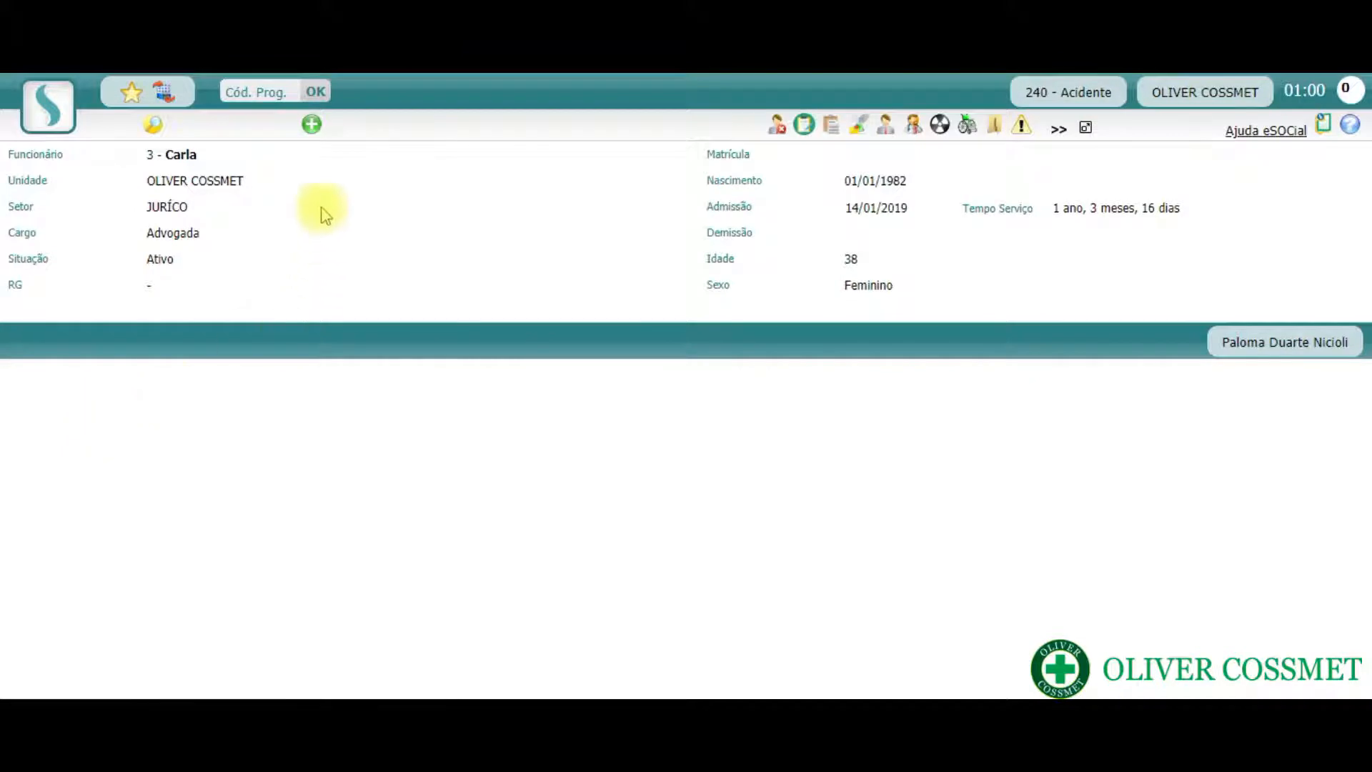
pyautogui.click(312, 128)
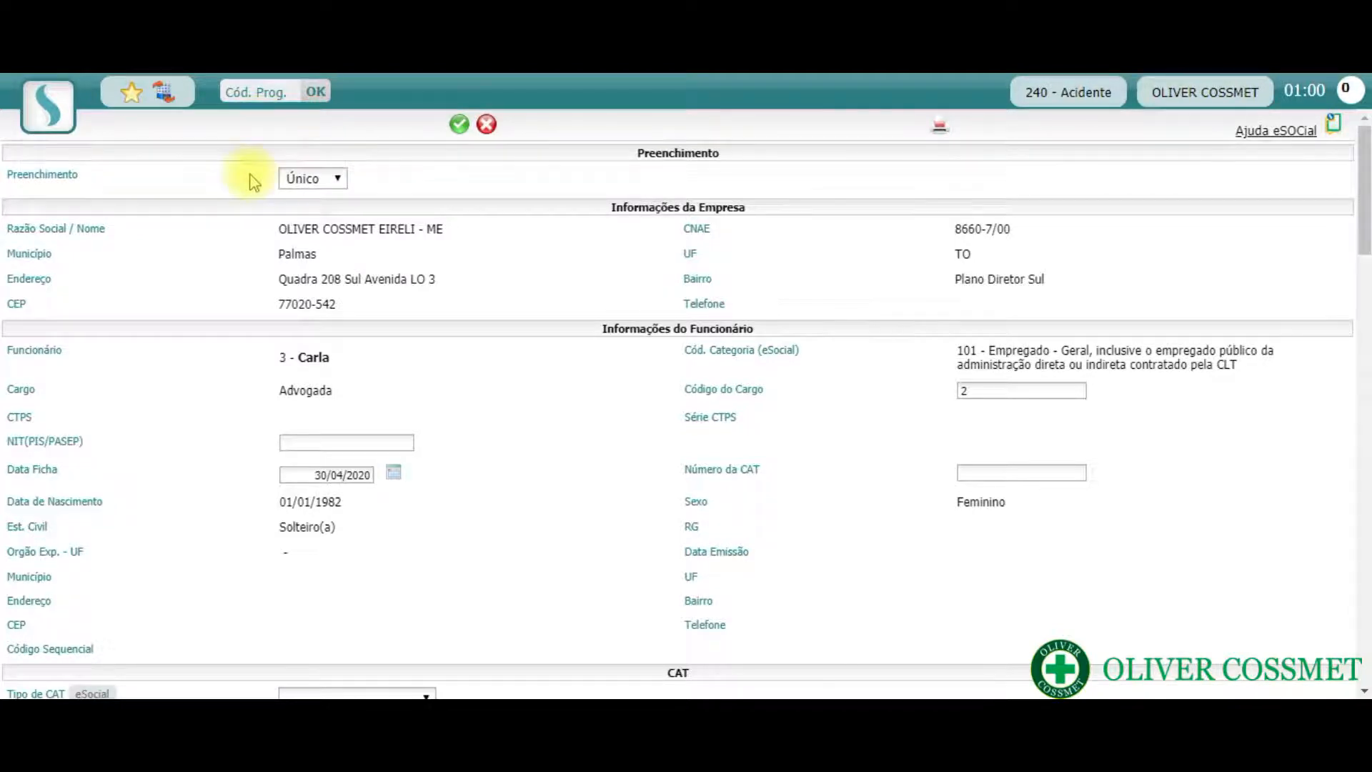
pyautogui.click(338, 180)
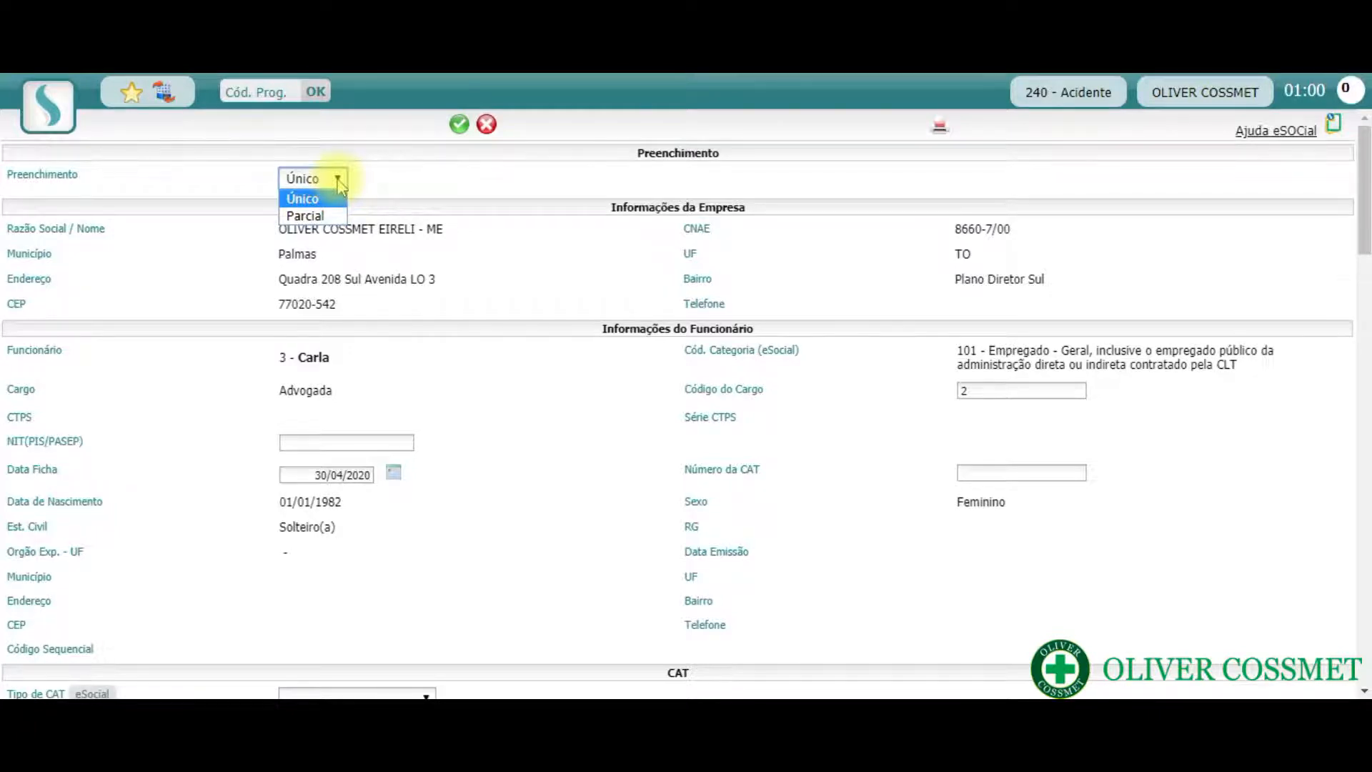
pyautogui.click(337, 201)
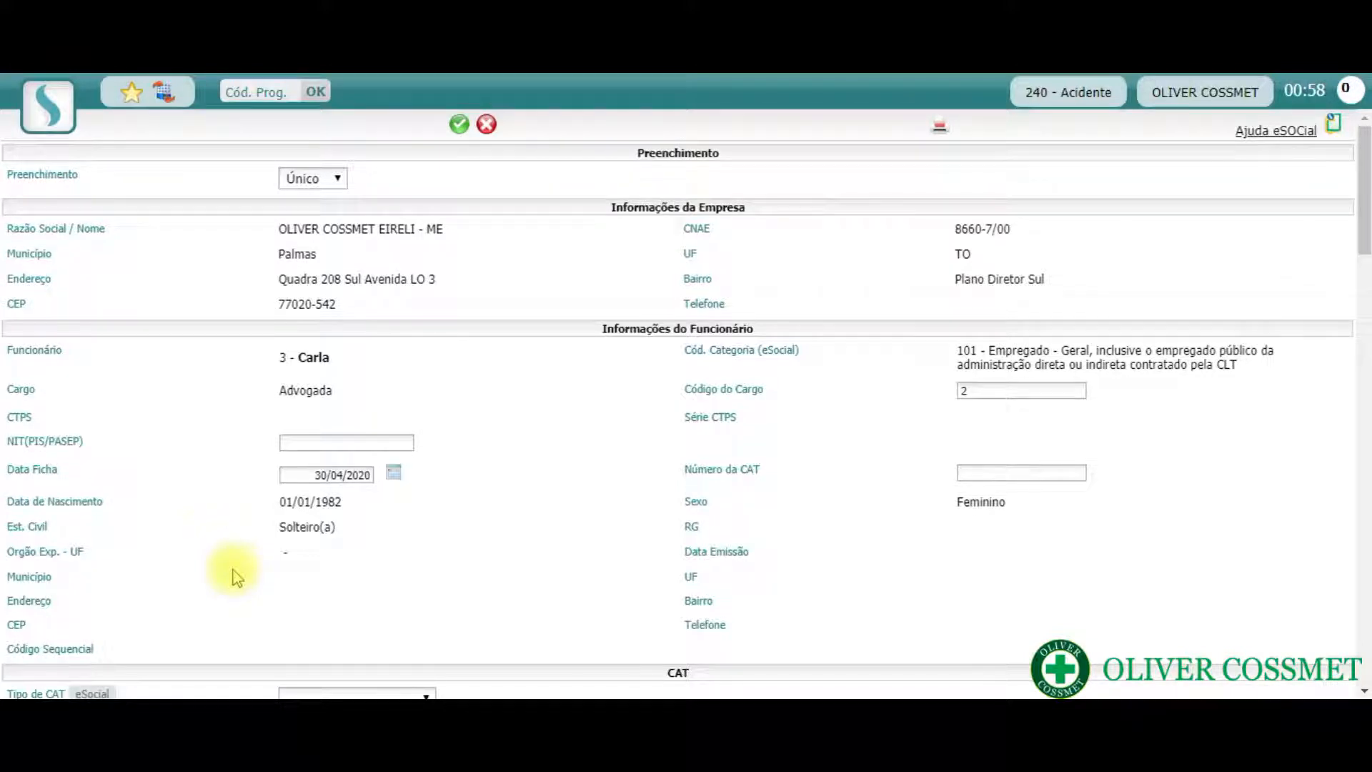
# - Set Data Ficha to 17/03/2020 and enter the CAT number in the employee information
pyautogui.moveTo(306, 475); pyautogui.dragTo(361, 490)
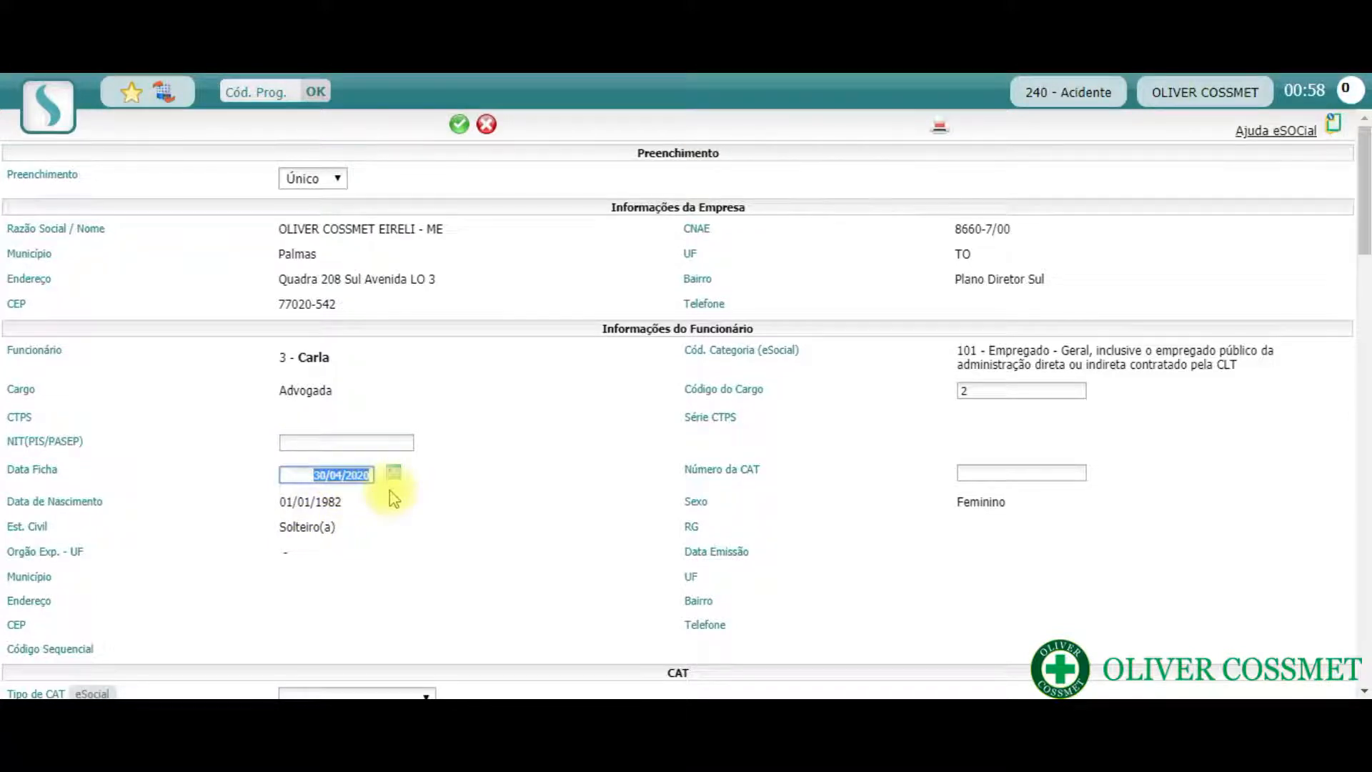
pyautogui.write('17/03/2020')
pyautogui.click(1017, 474)
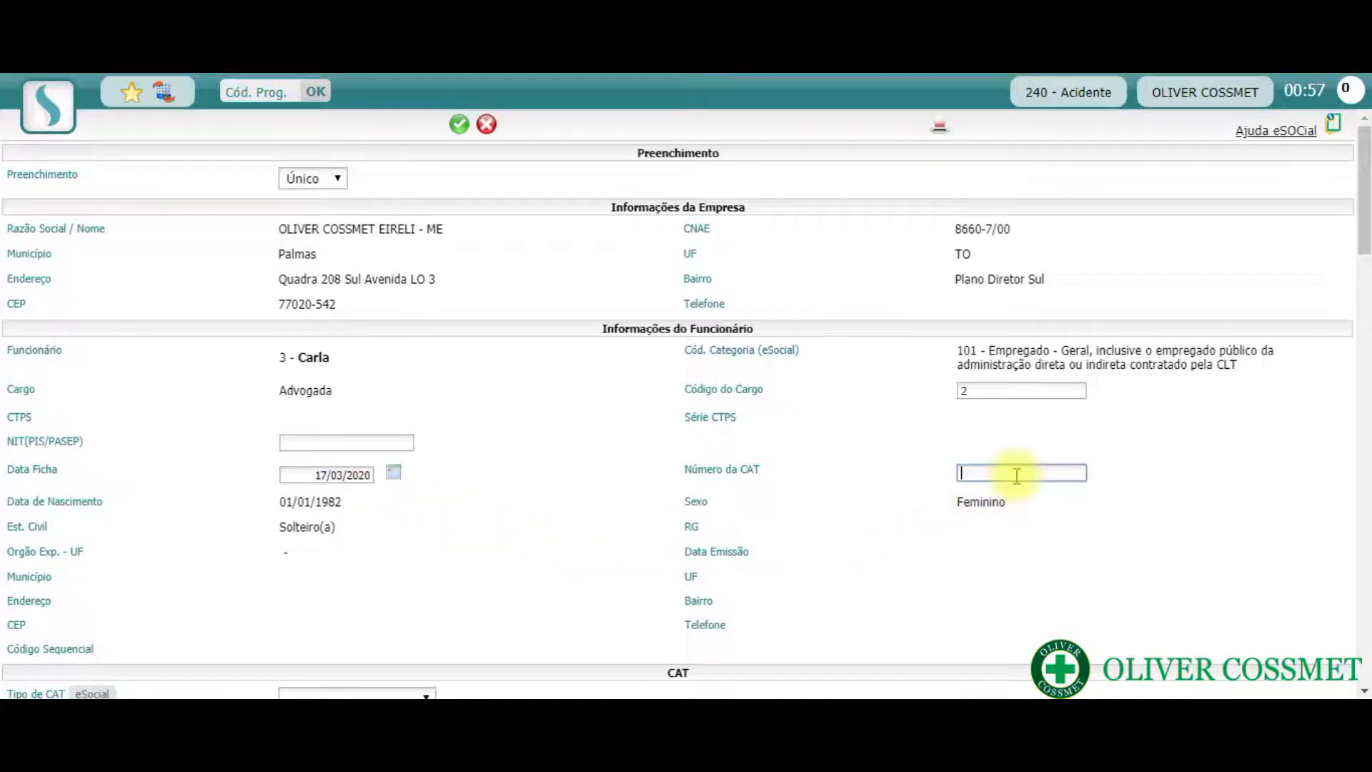
# - Set Tipo de CAT to Inicial in the CAT section
pyautogui.scroll(-5, 911, 452)
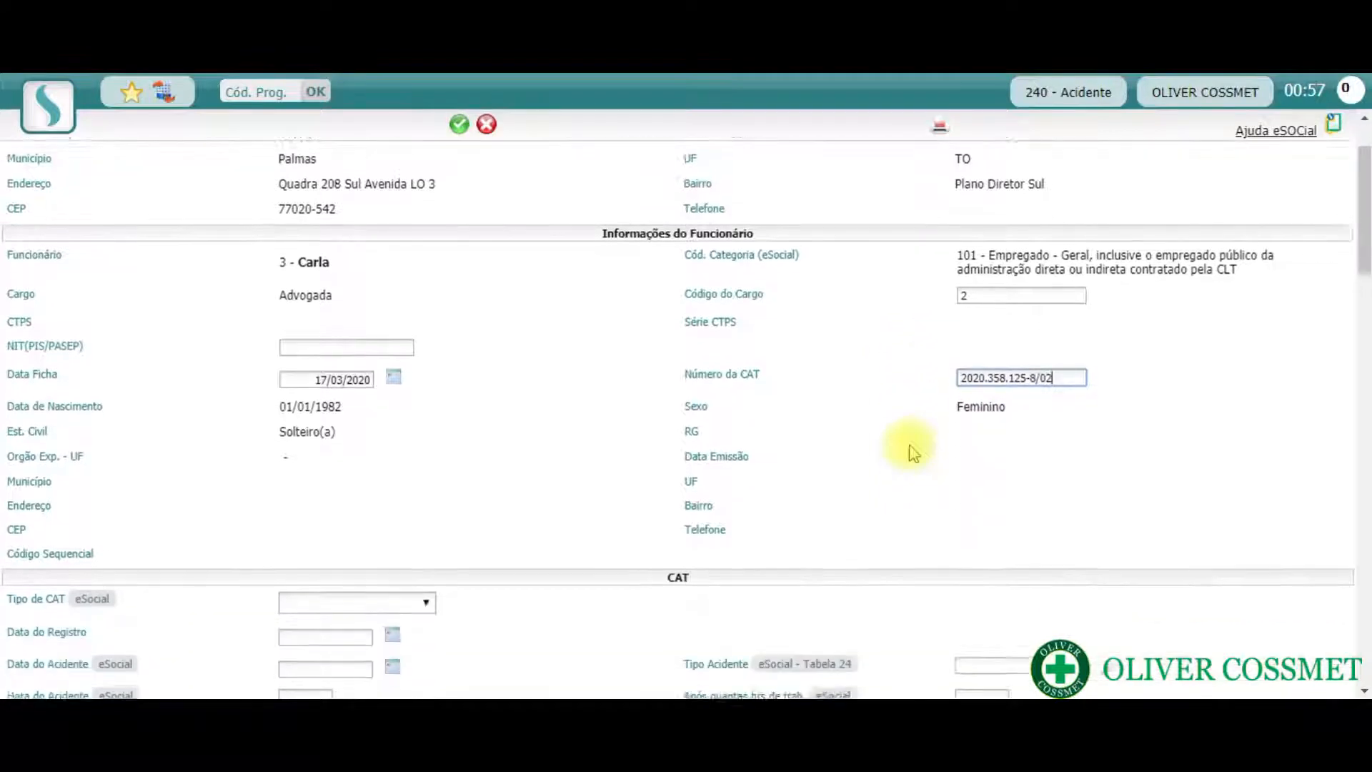
pyautogui.scroll(-2, 912, 452)
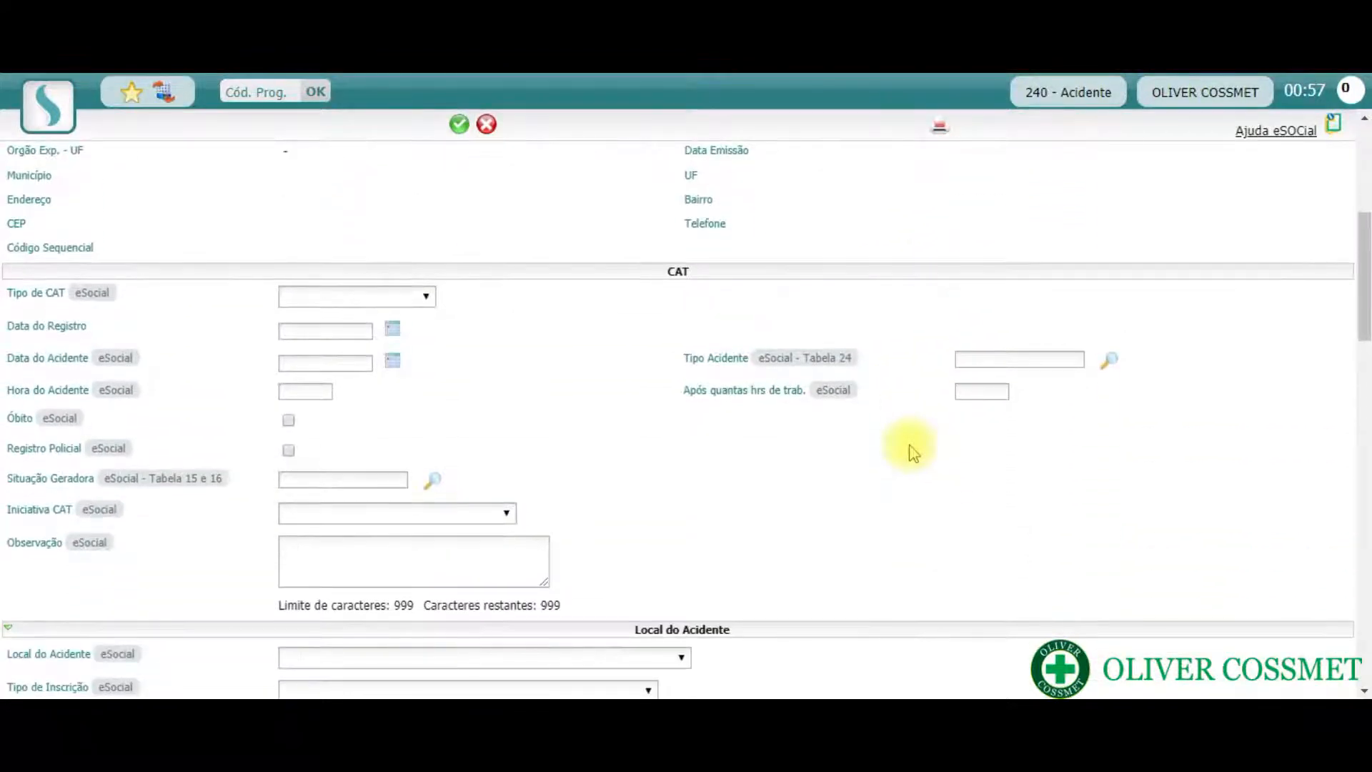
pyautogui.scroll(-2, 911, 453)
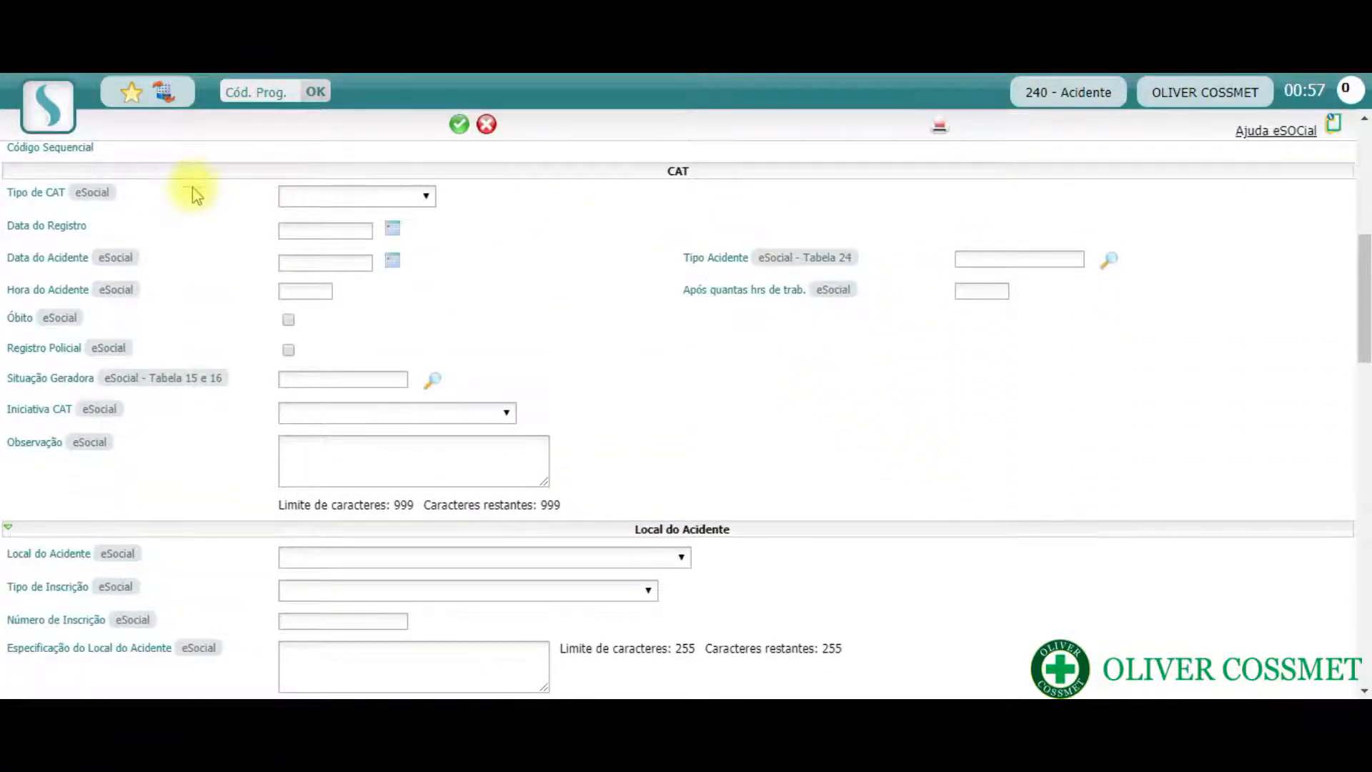
pyautogui.click(426, 198)
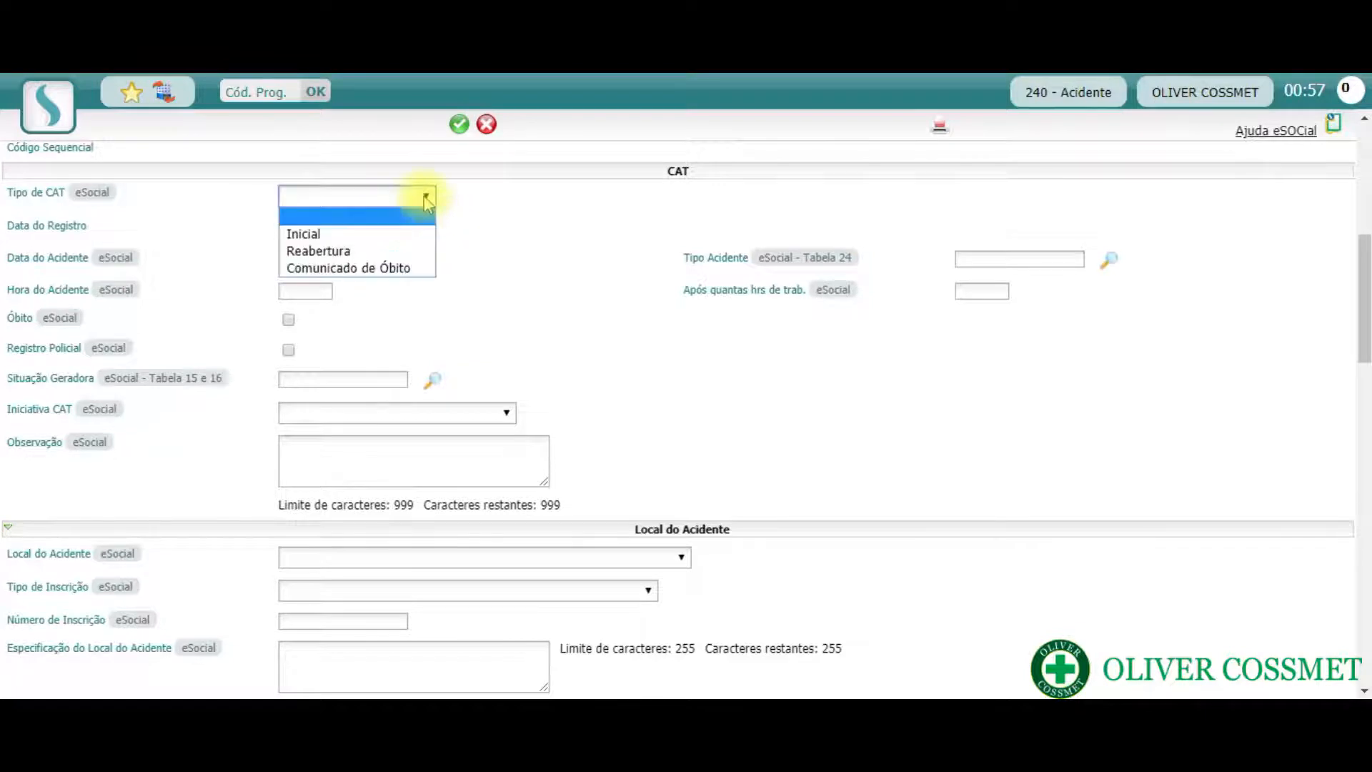
pyautogui.click(419, 238)
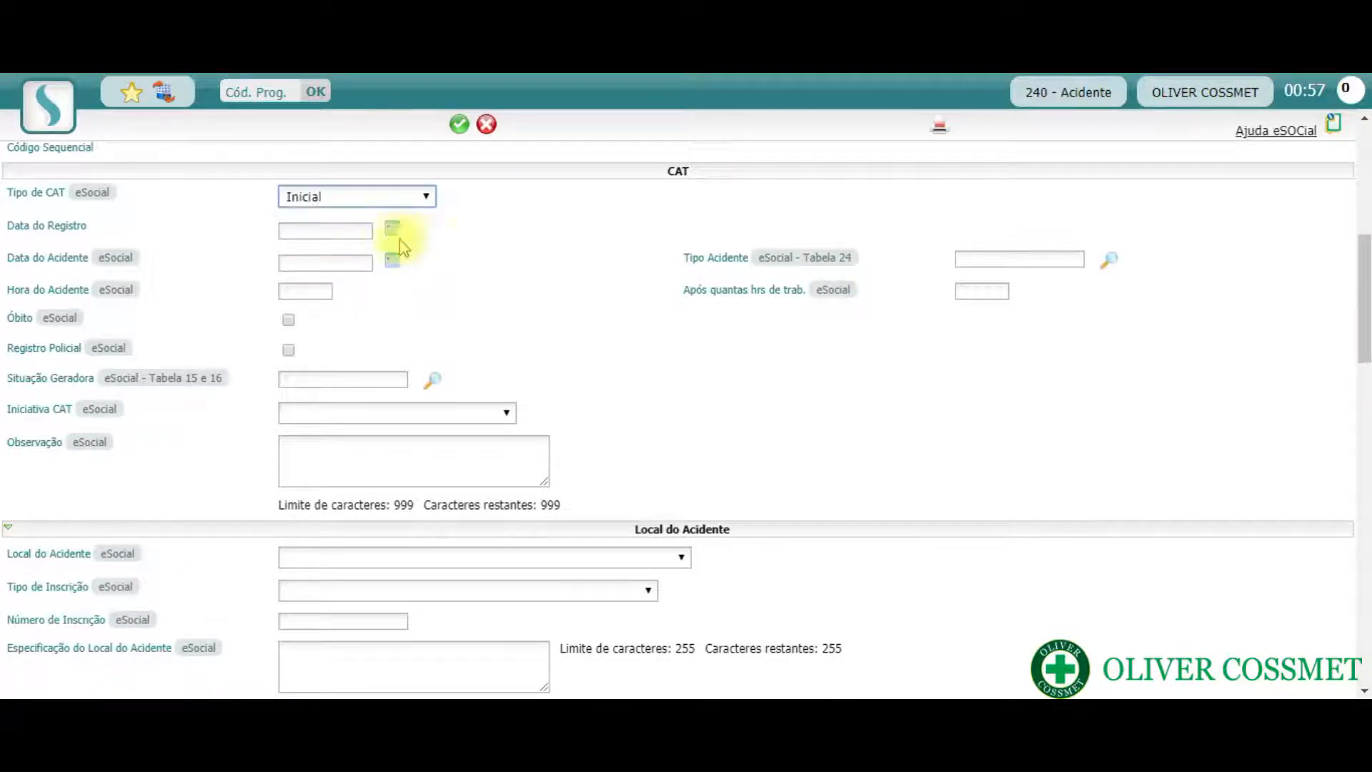
# - Enter 17/03/2020 as Data do Registro and 16/03/2020 as Data do Acidente
pyautogui.click(349, 233)
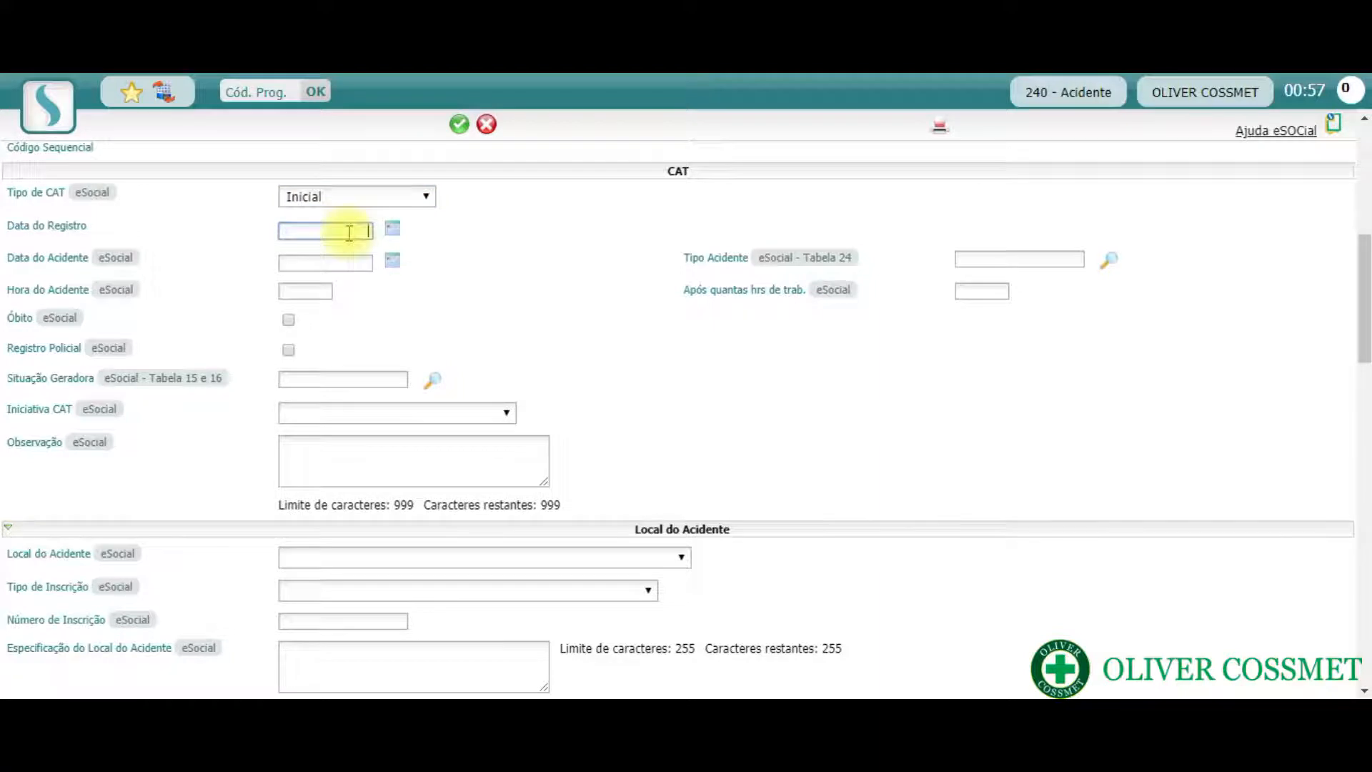
pyautogui.write('17/03/2020')
pyautogui.click(338, 260)
pyautogui.write('16/03/2020')
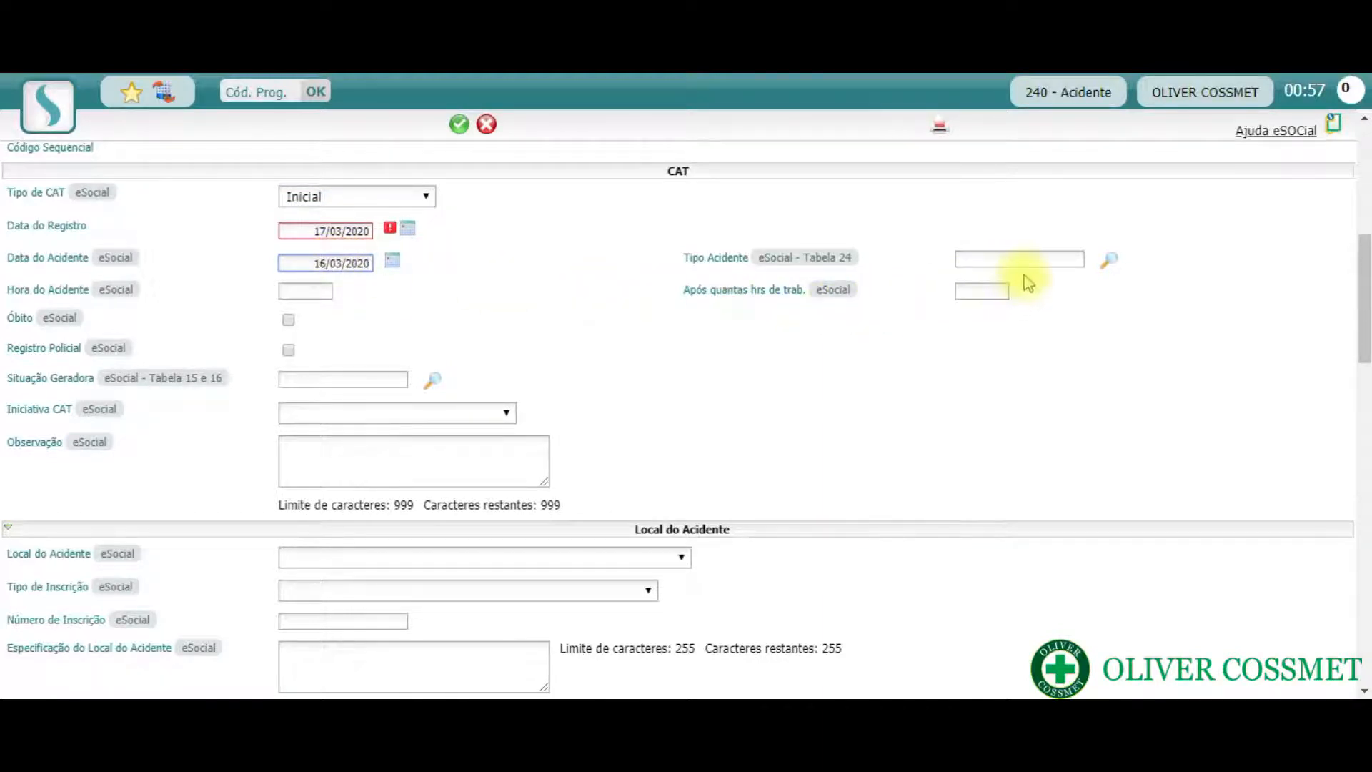
# - Look up the accident types of Tabela 24 and choose code 3.0.05 as Tipo Acidente
pyautogui.click(1113, 264)
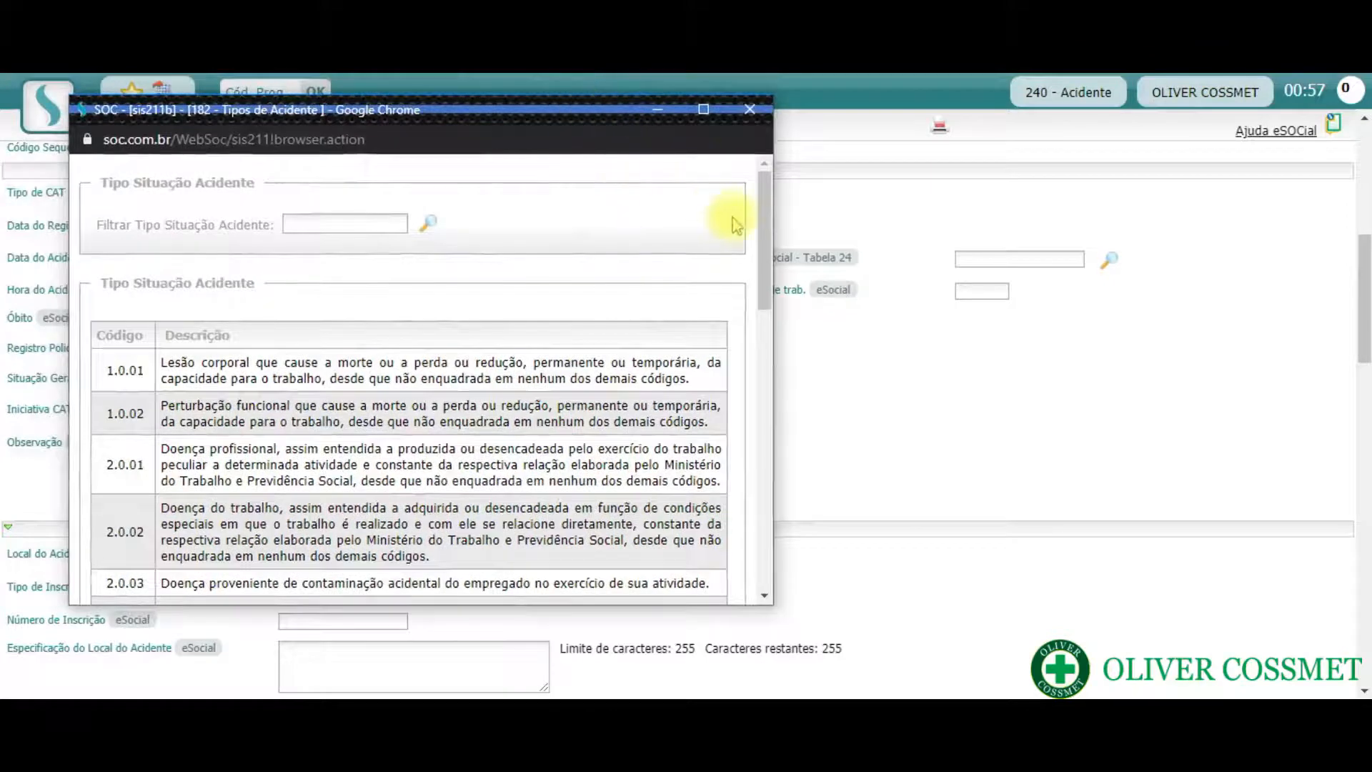
pyautogui.moveTo(765, 218); pyautogui.dragTo(764, 343)
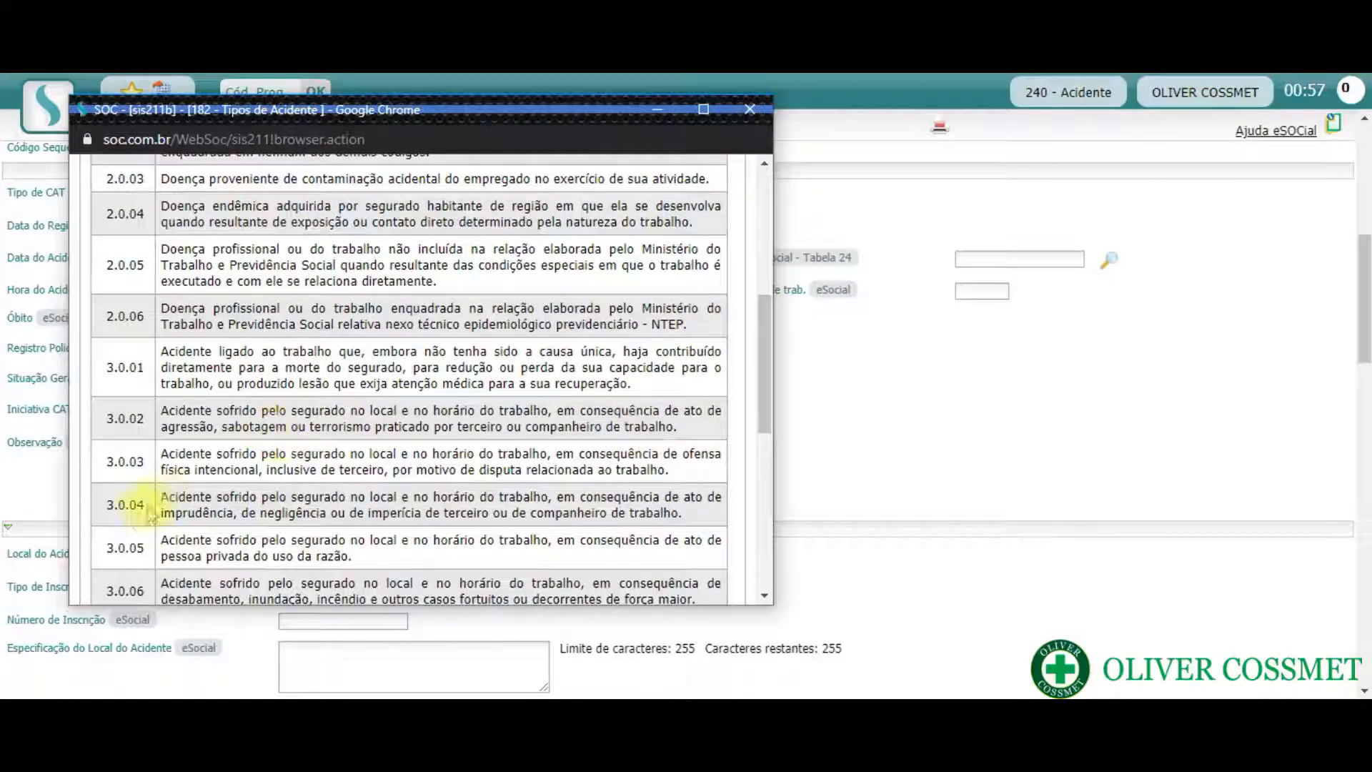
pyautogui.click(116, 552)
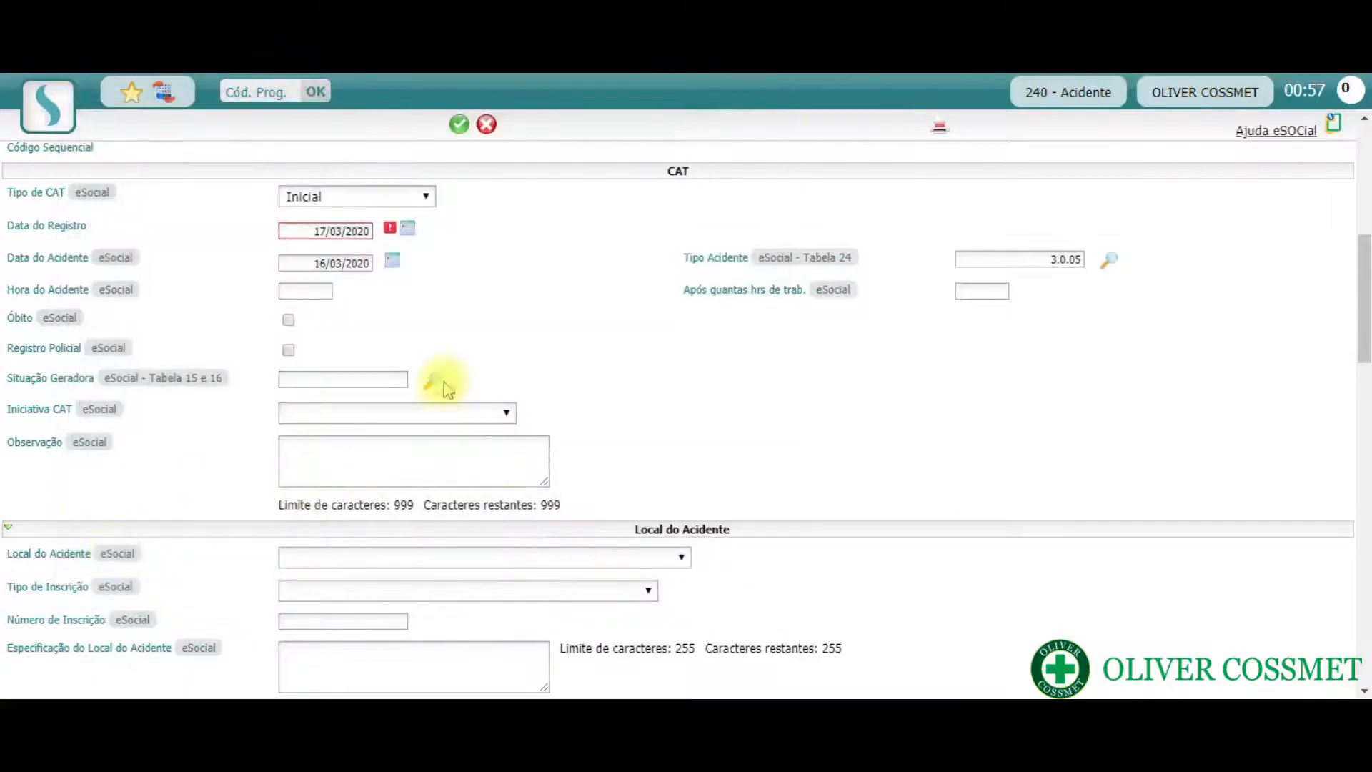
# - Set Hora do Acidente to 17:30 and the hours worked before the accident to 07:30
pyautogui.click(287, 291)
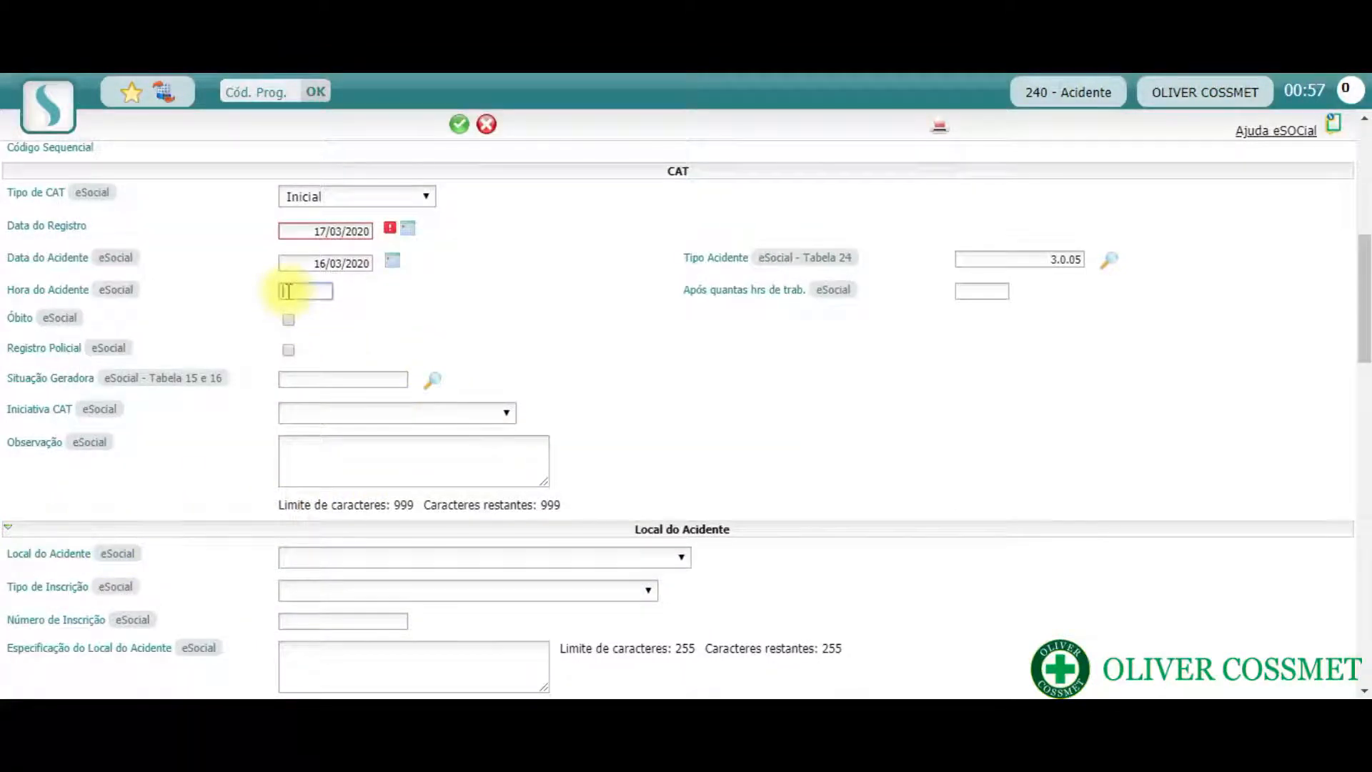
pyautogui.write('17:30')
pyautogui.click(991, 288)
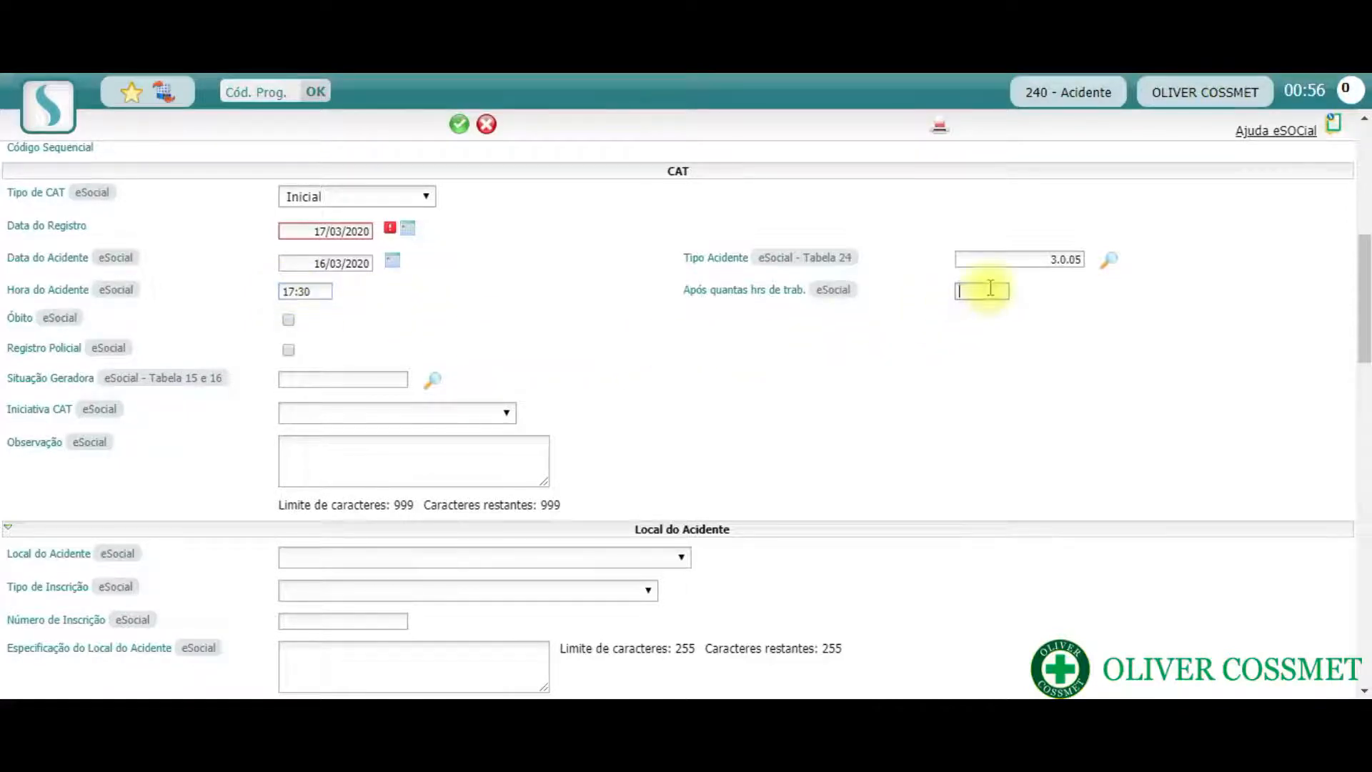
pyautogui.write('07')
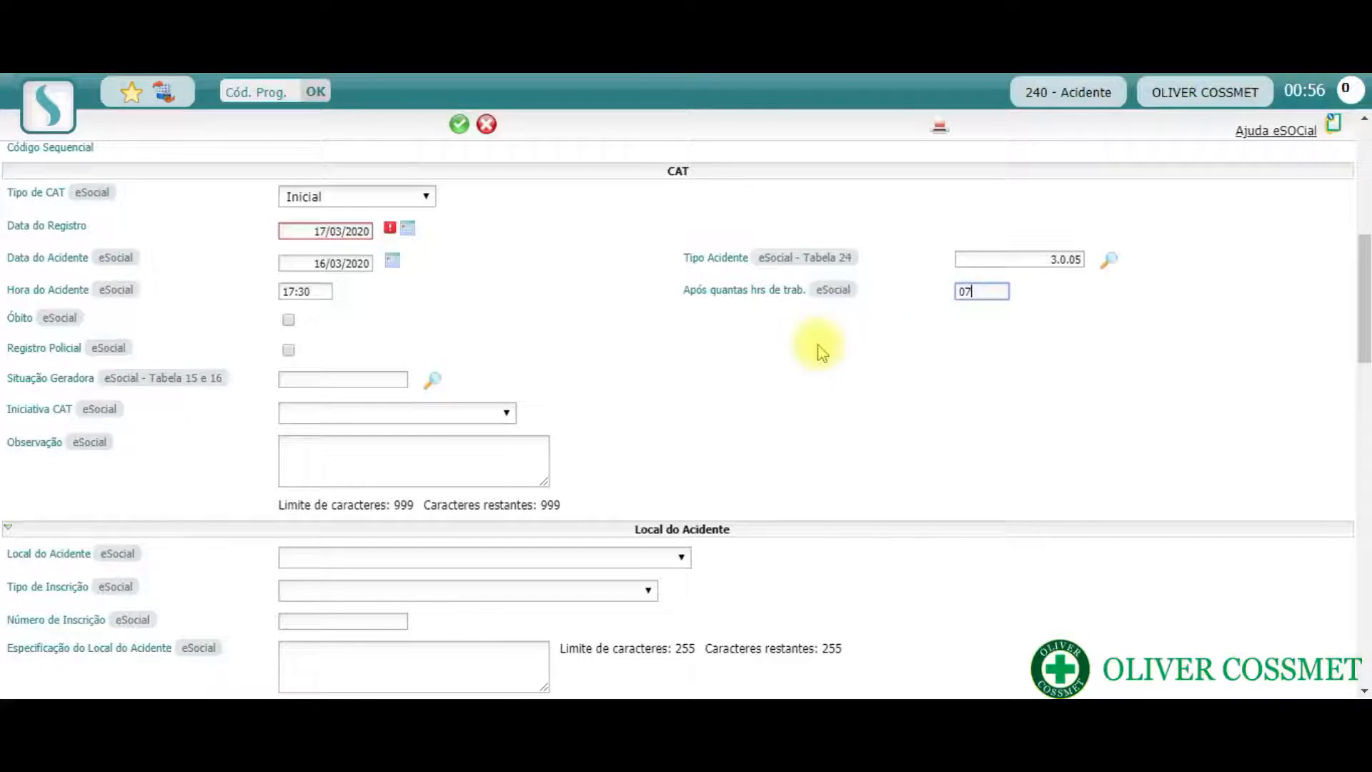
pyautogui.write(':30')
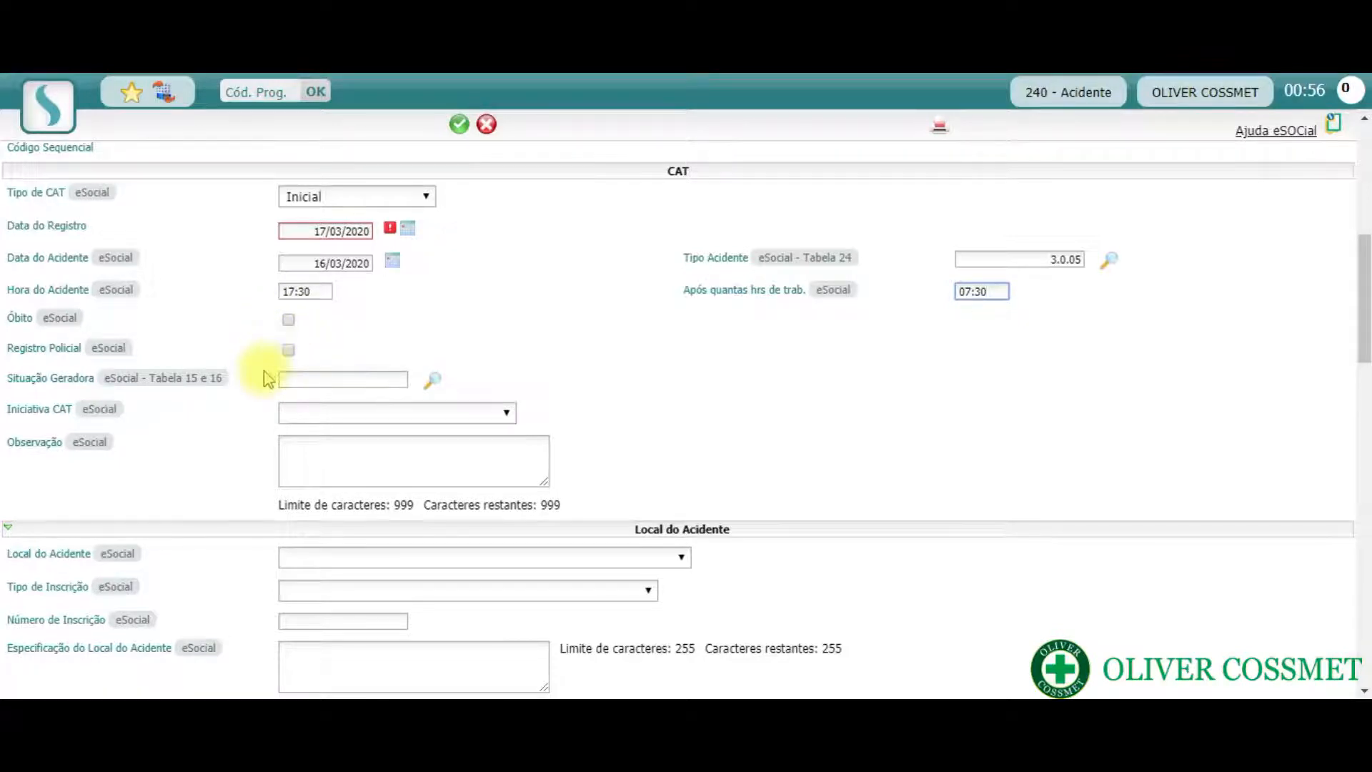
# - Filter the Situação Geradora lookup by code 200024300 and choose that entry for the CAT
pyautogui.click(434, 389)
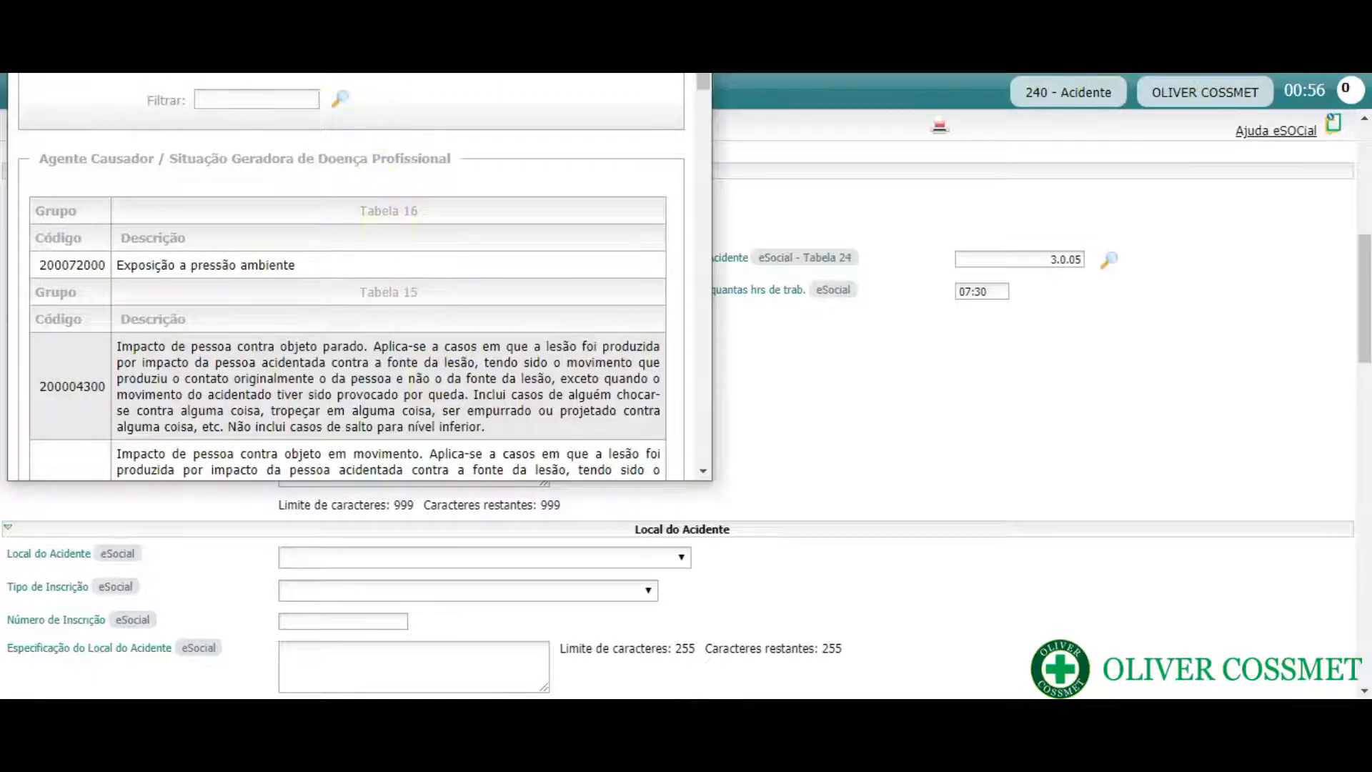
pyautogui.moveTo(359, 73); pyautogui.dragTo(586, 108)
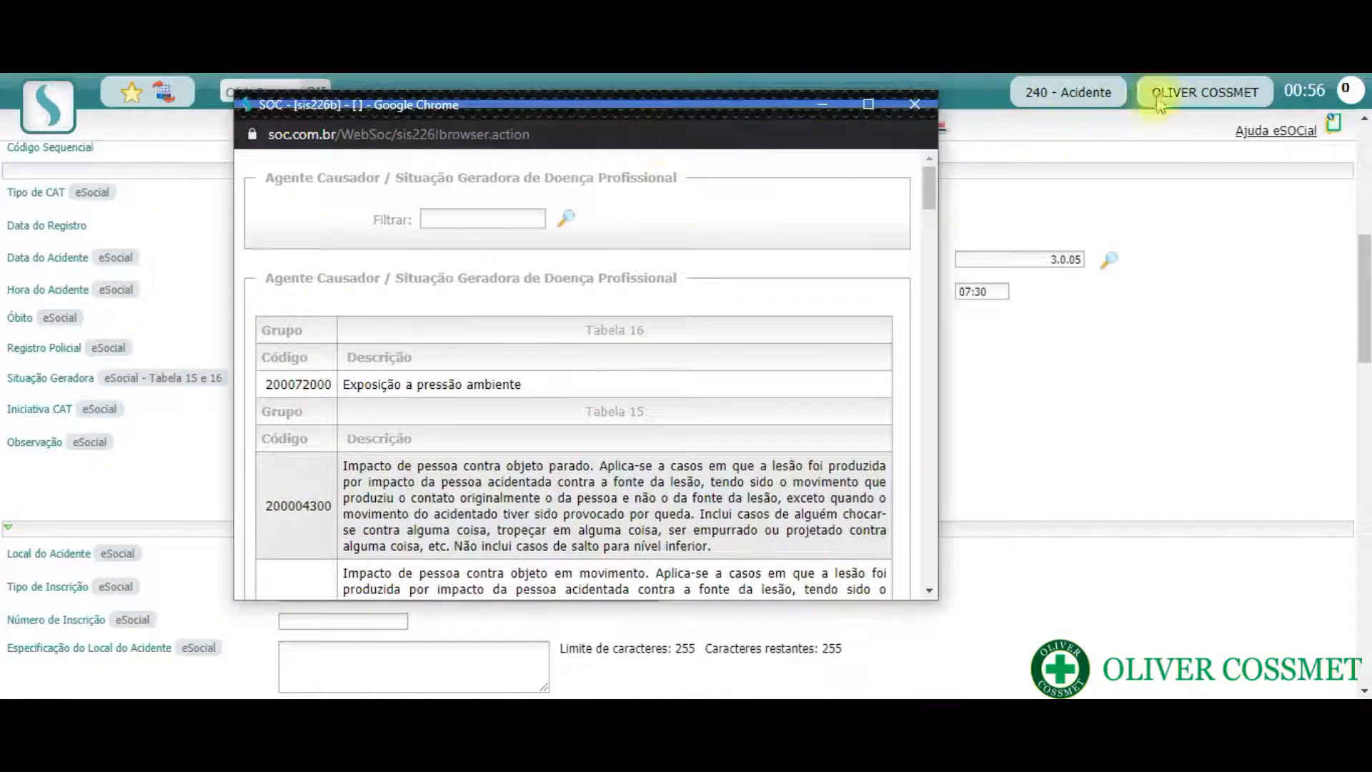
pyautogui.click(1268, 74)
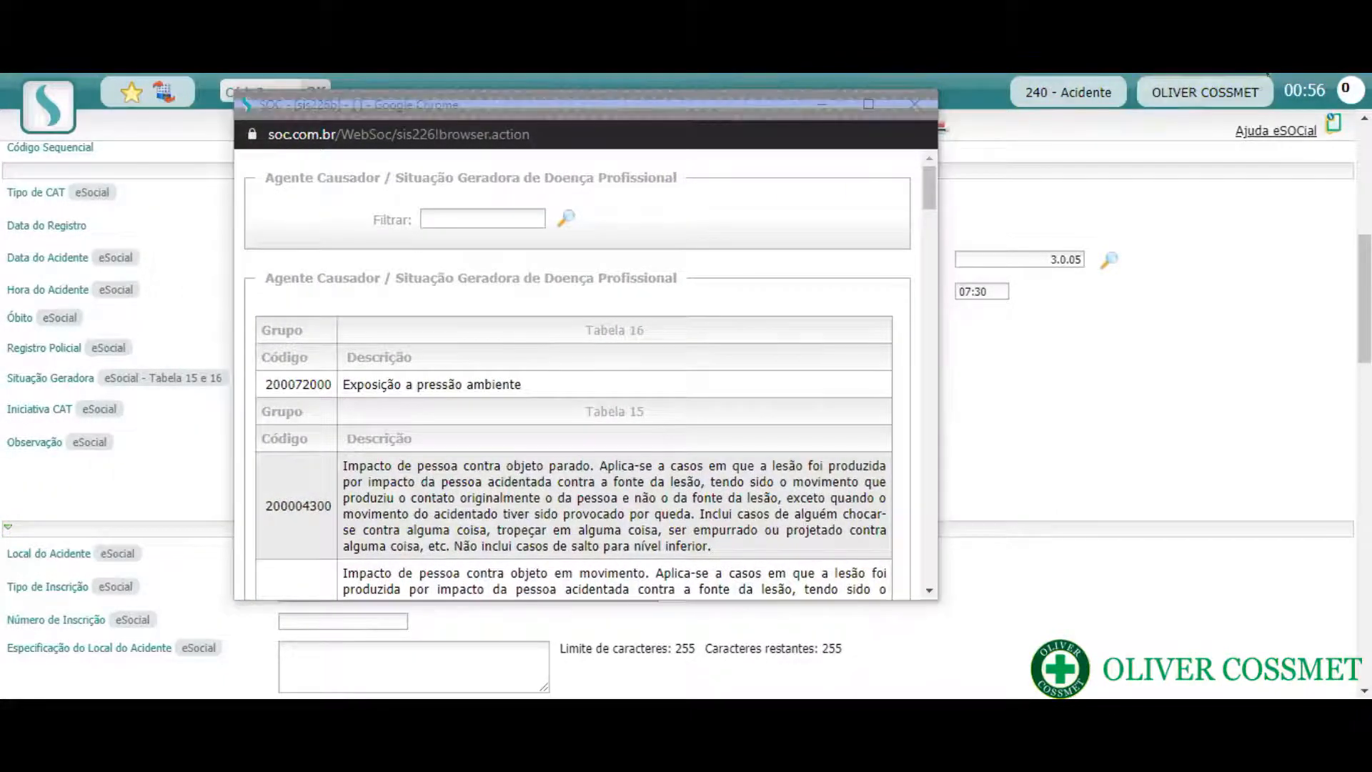
pyautogui.click(483, 216)
pyautogui.write('24')
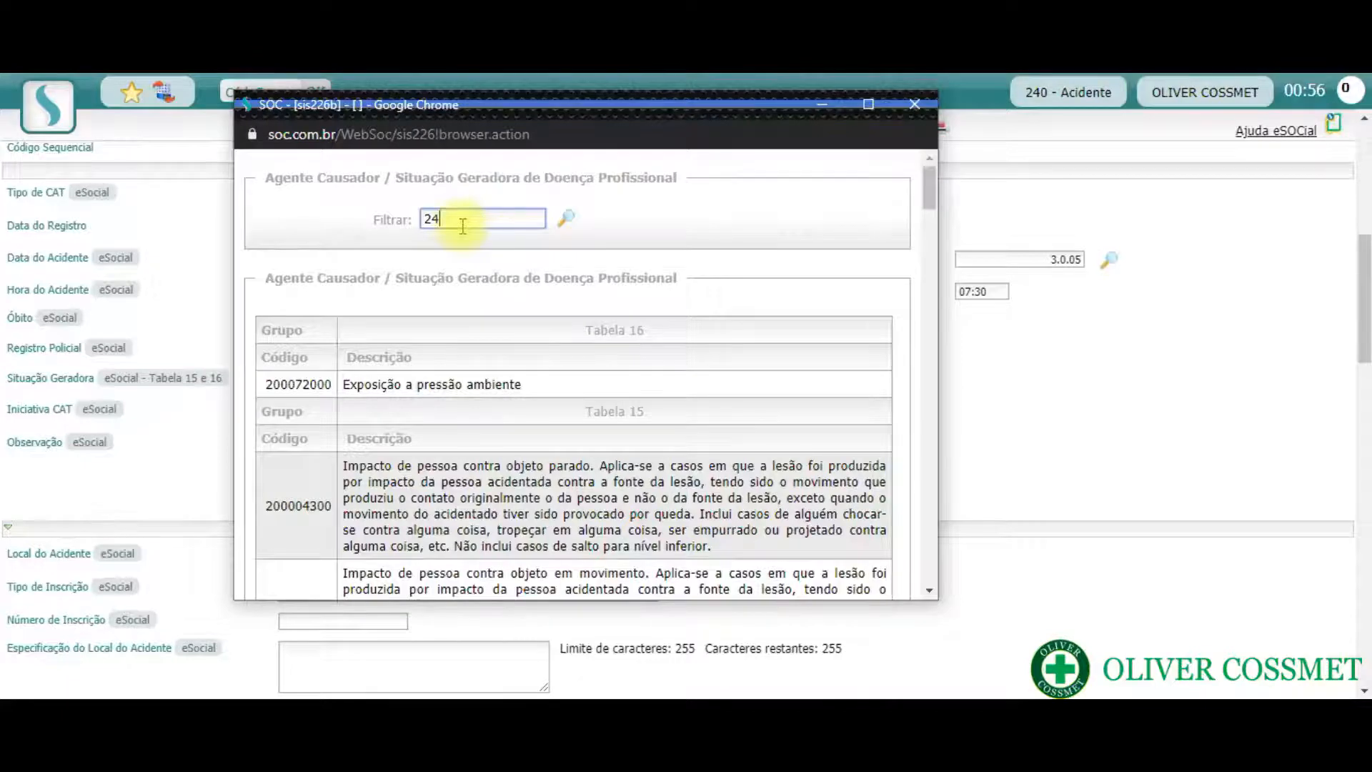
pyautogui.press('BackSpace')
pyautogui.press('BackSpace')
pyautogui.write('2000')
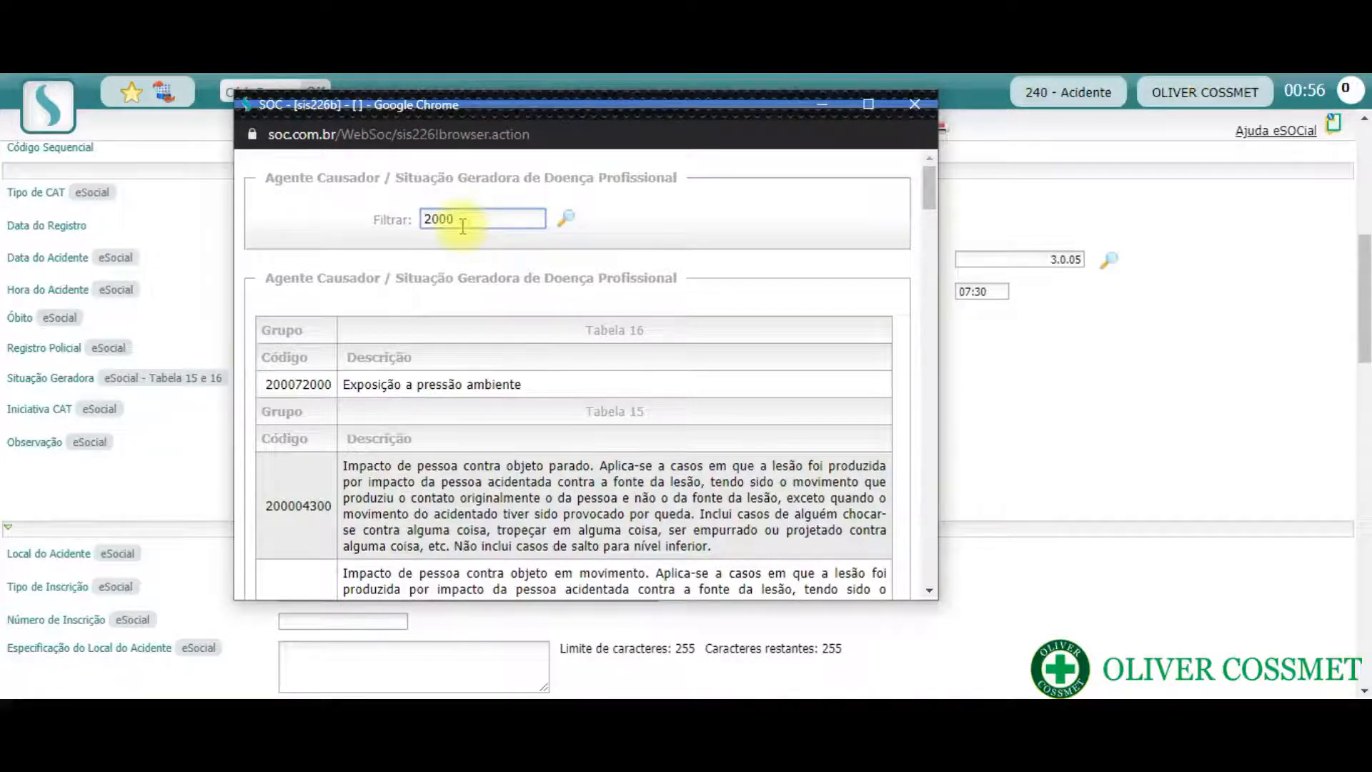
pyautogui.write('0430')
pyautogui.write('00')
pyautogui.click(572, 226)
pyautogui.click(285, 401)
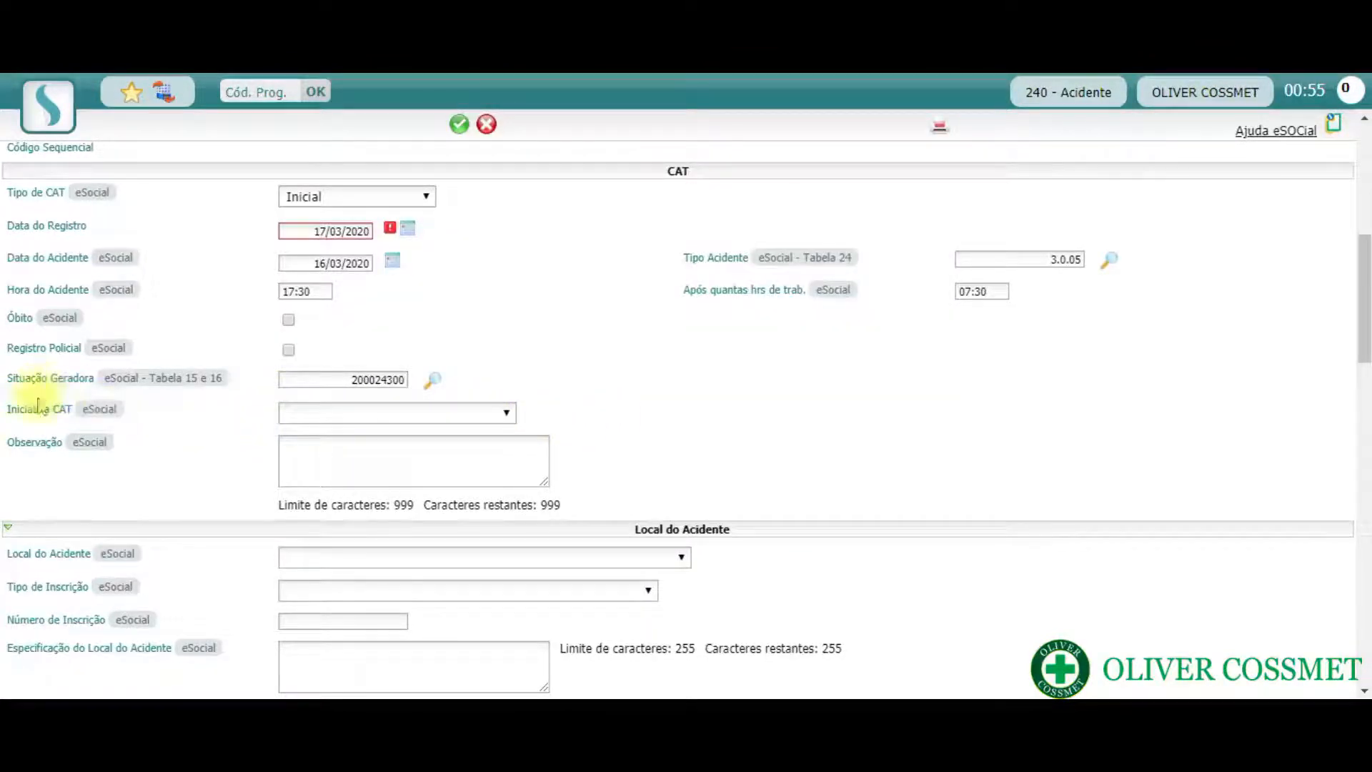
# - Set Iniciativa CAT to Iniciativa do empregador
pyautogui.click(506, 415)
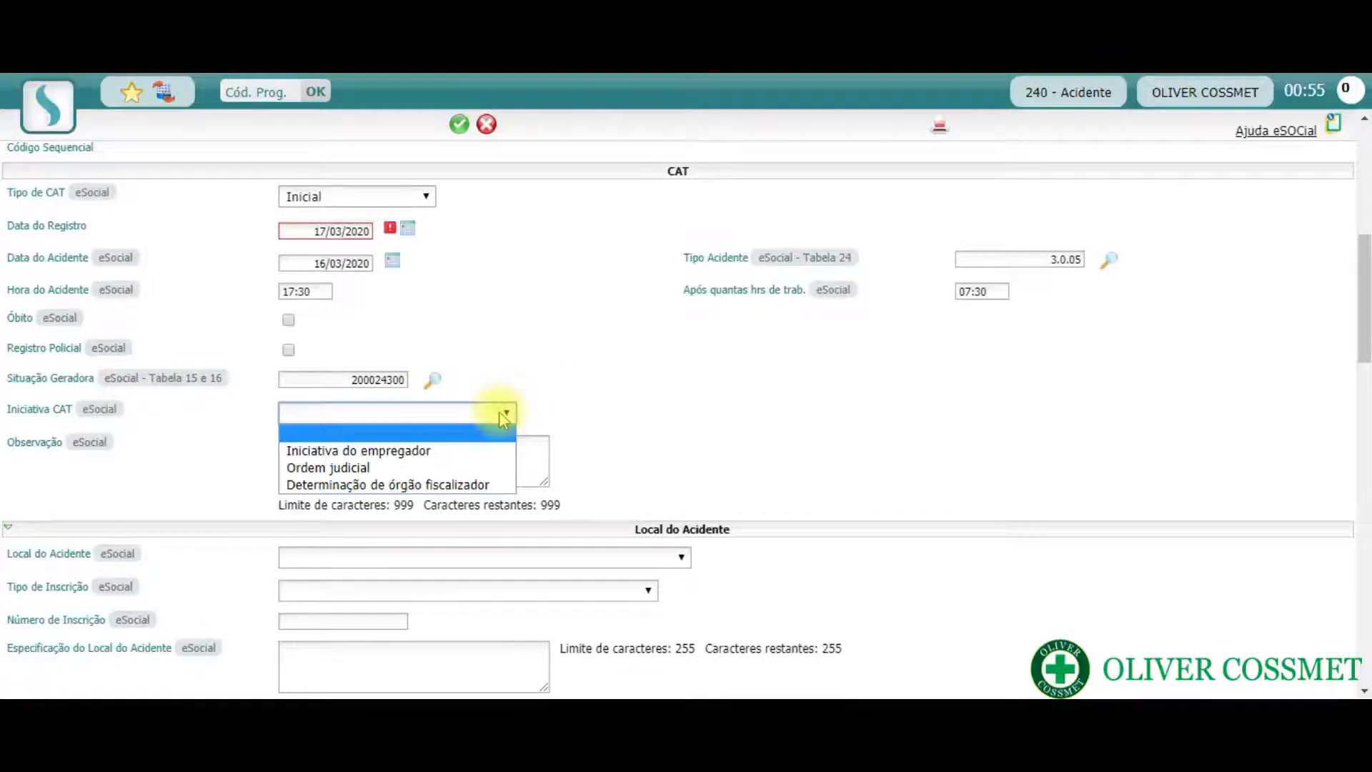
pyautogui.click(487, 452)
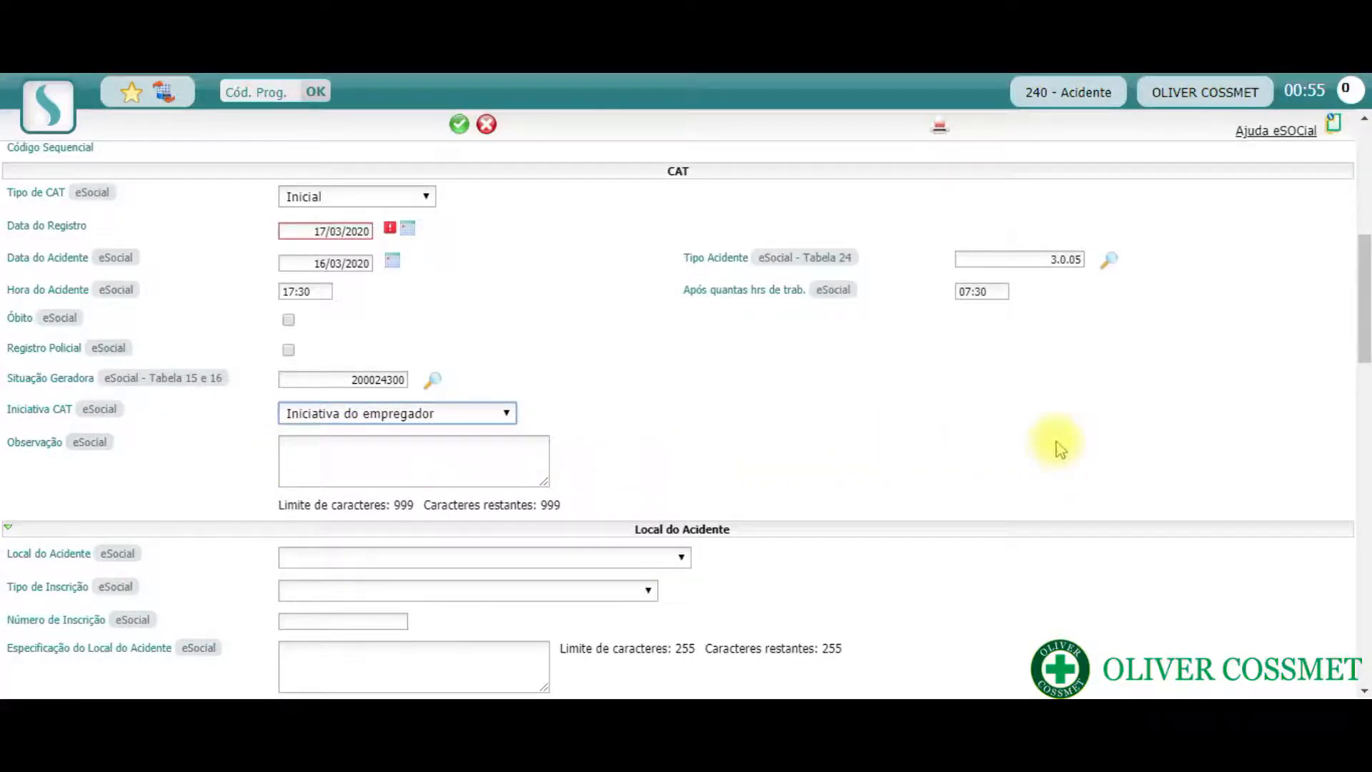
pyautogui.scroll(-2, 1060, 448)
pyautogui.scroll(-1, 1060, 448)
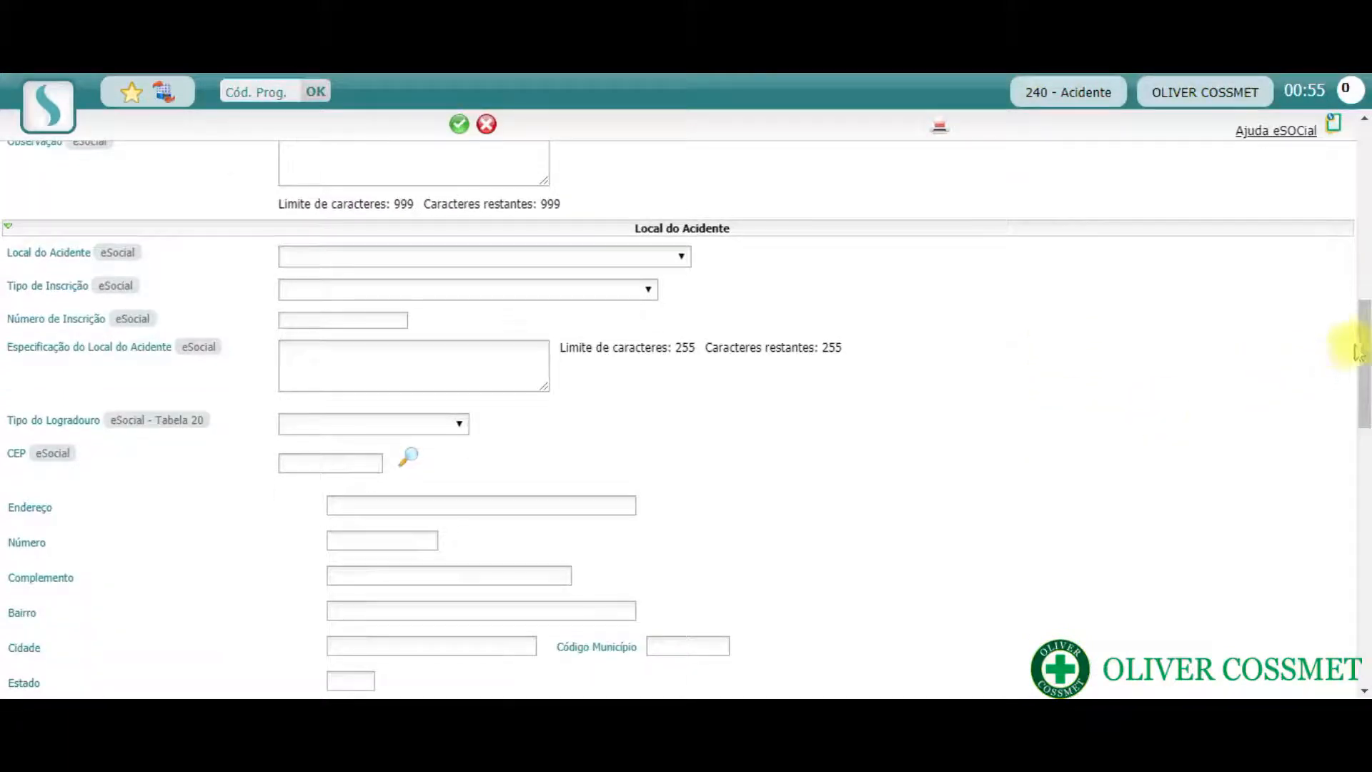
# - Set Local do Acidente to Estabelecimento do empregador no Brasil and Tipo de Inscrição to CNPJ
pyautogui.scroll(-1, 1360, 346)
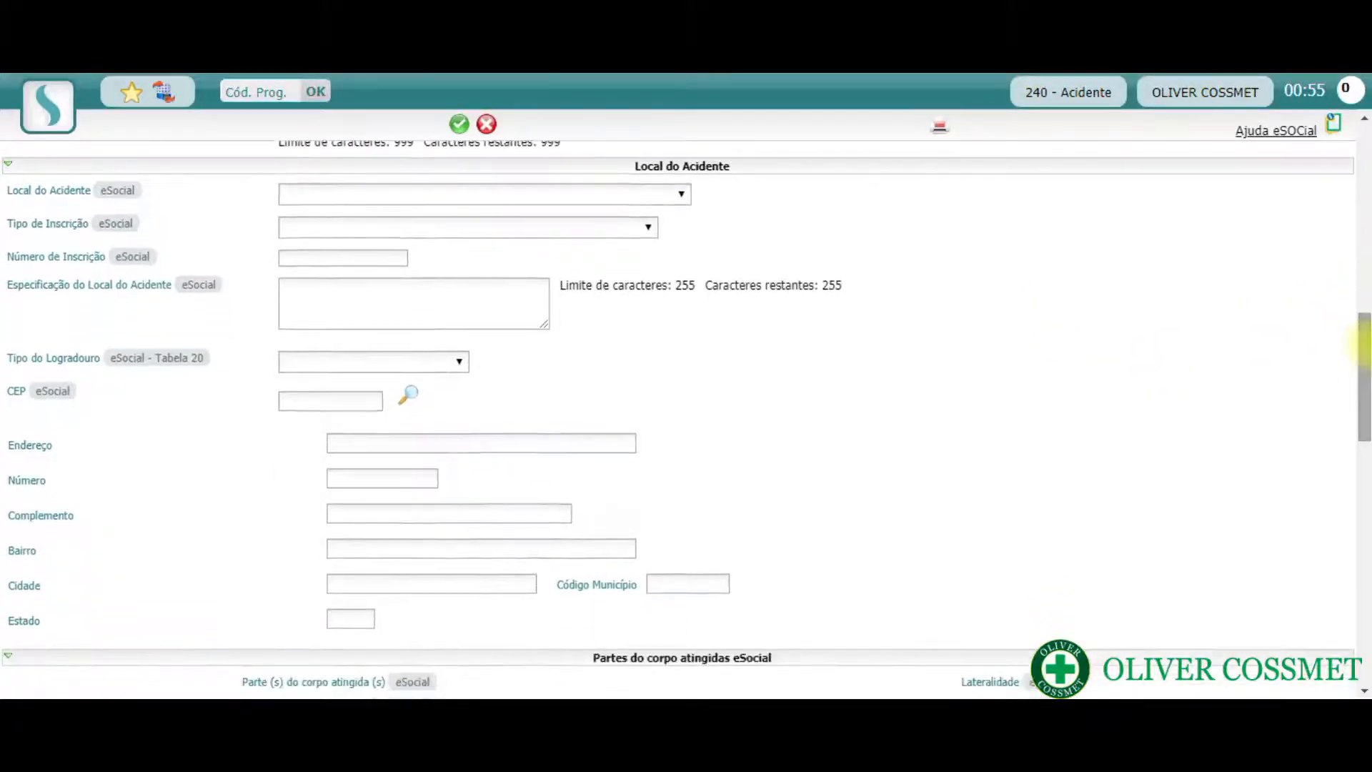
pyautogui.click(675, 193)
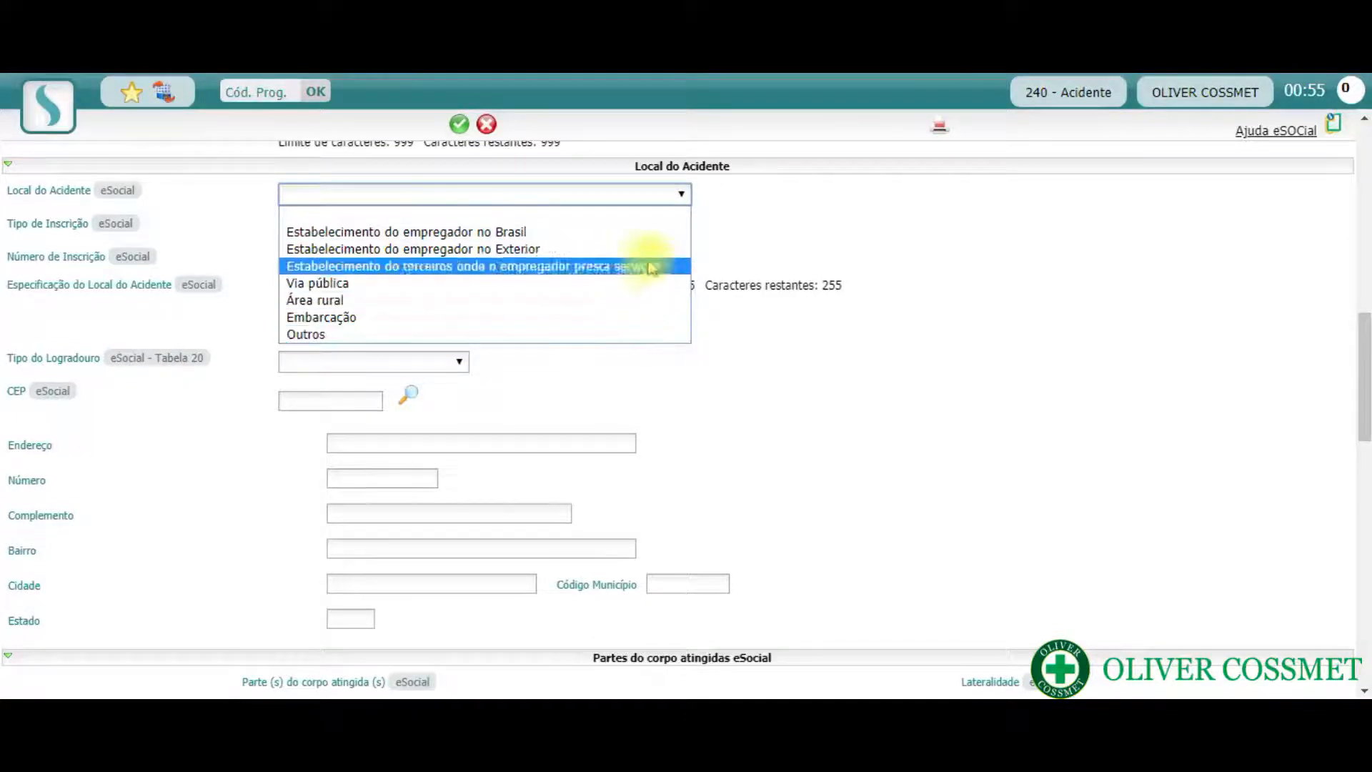
pyautogui.click(652, 236)
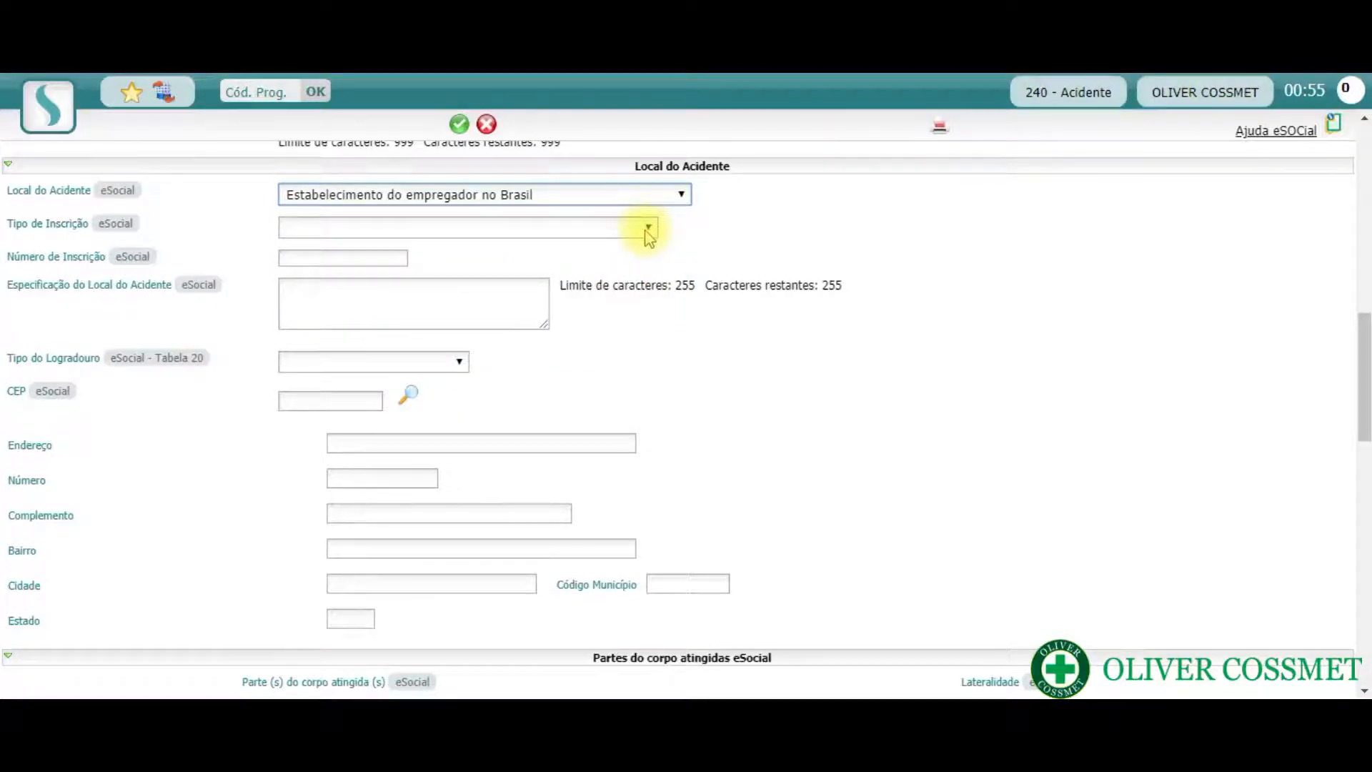
pyautogui.click(649, 230)
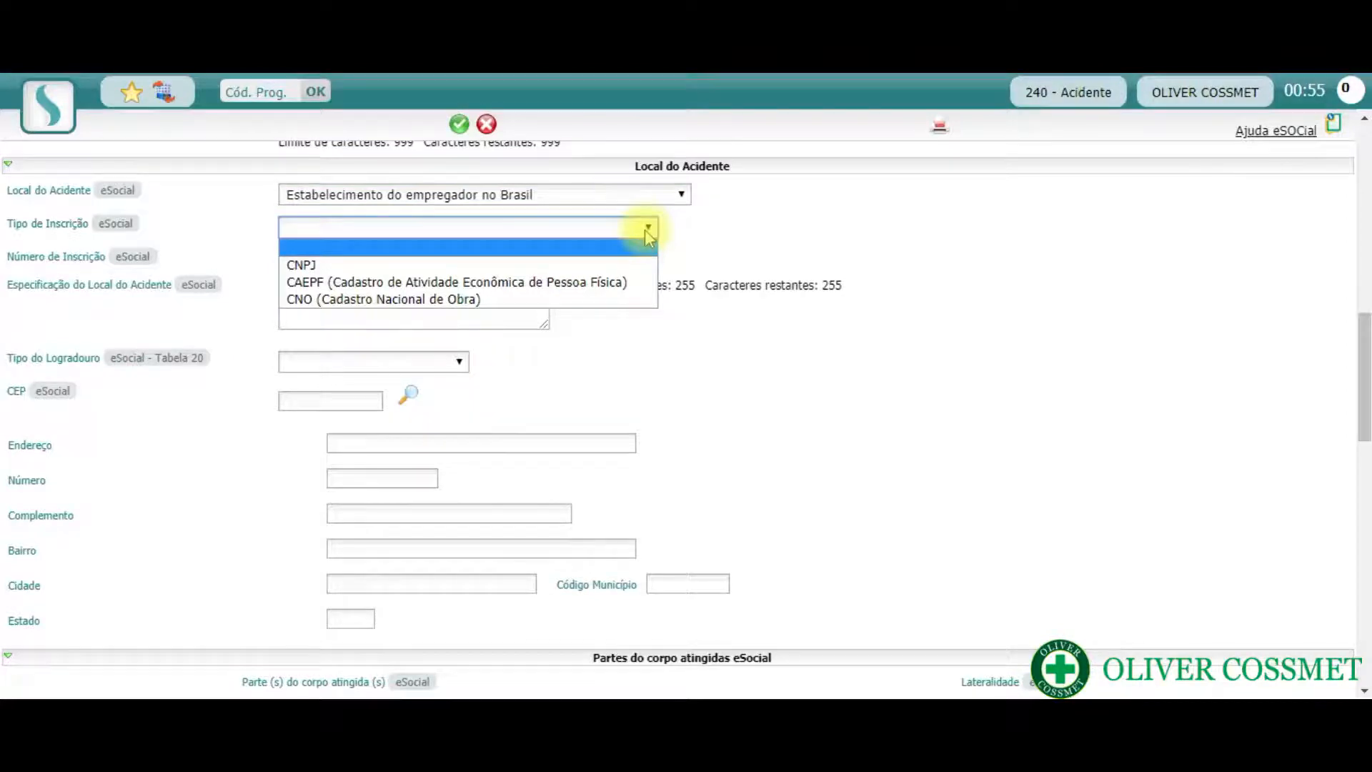
pyautogui.click(638, 268)
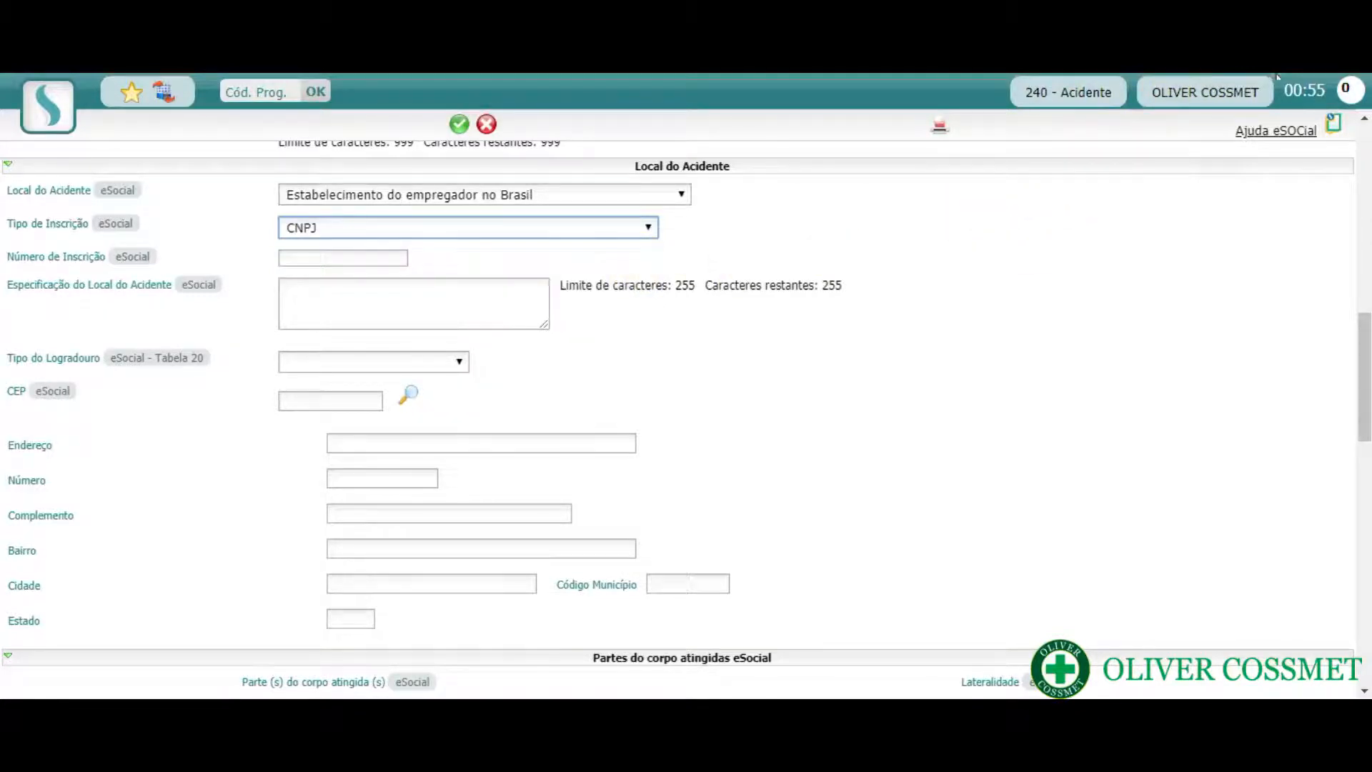
# - Enter the employer's CNPJ as the Número de Inscrição of the accident location
pyautogui.click(373, 255)
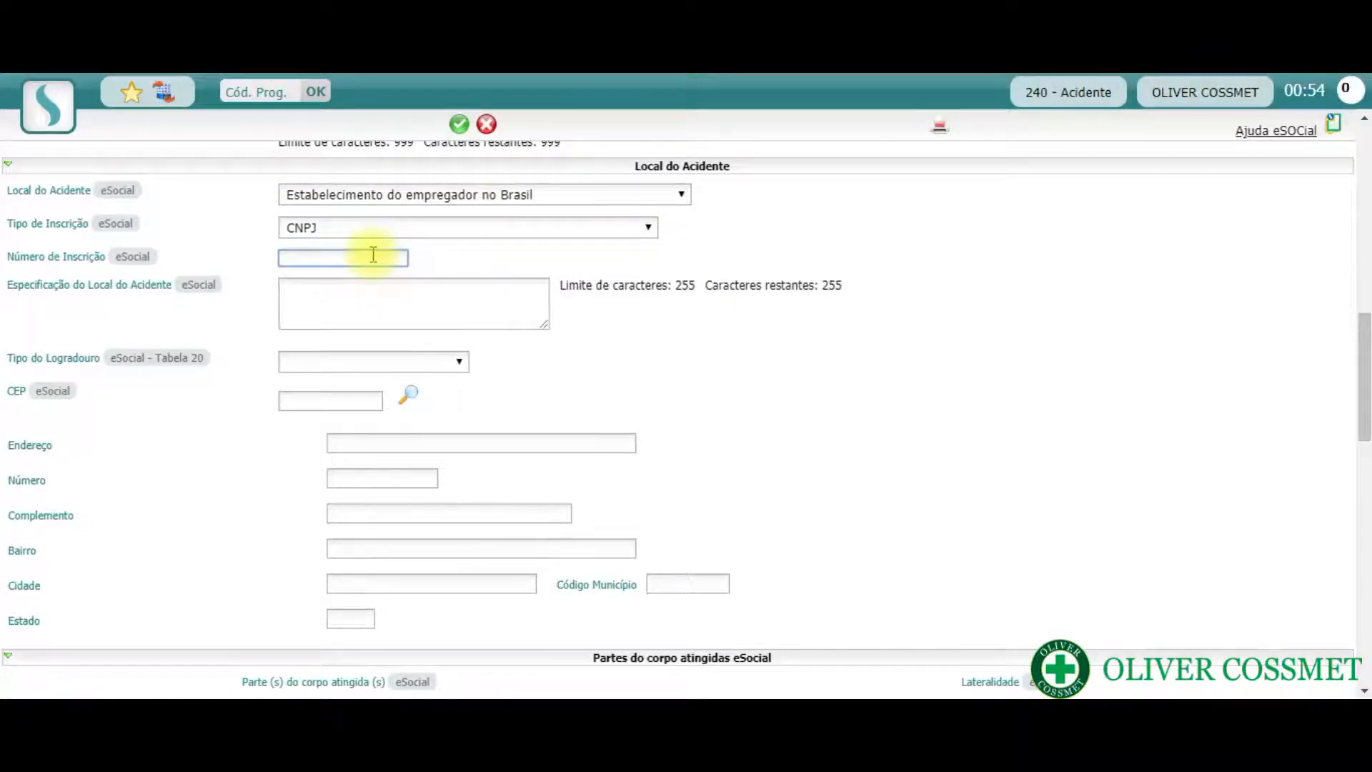
pyautogui.click(371, 310)
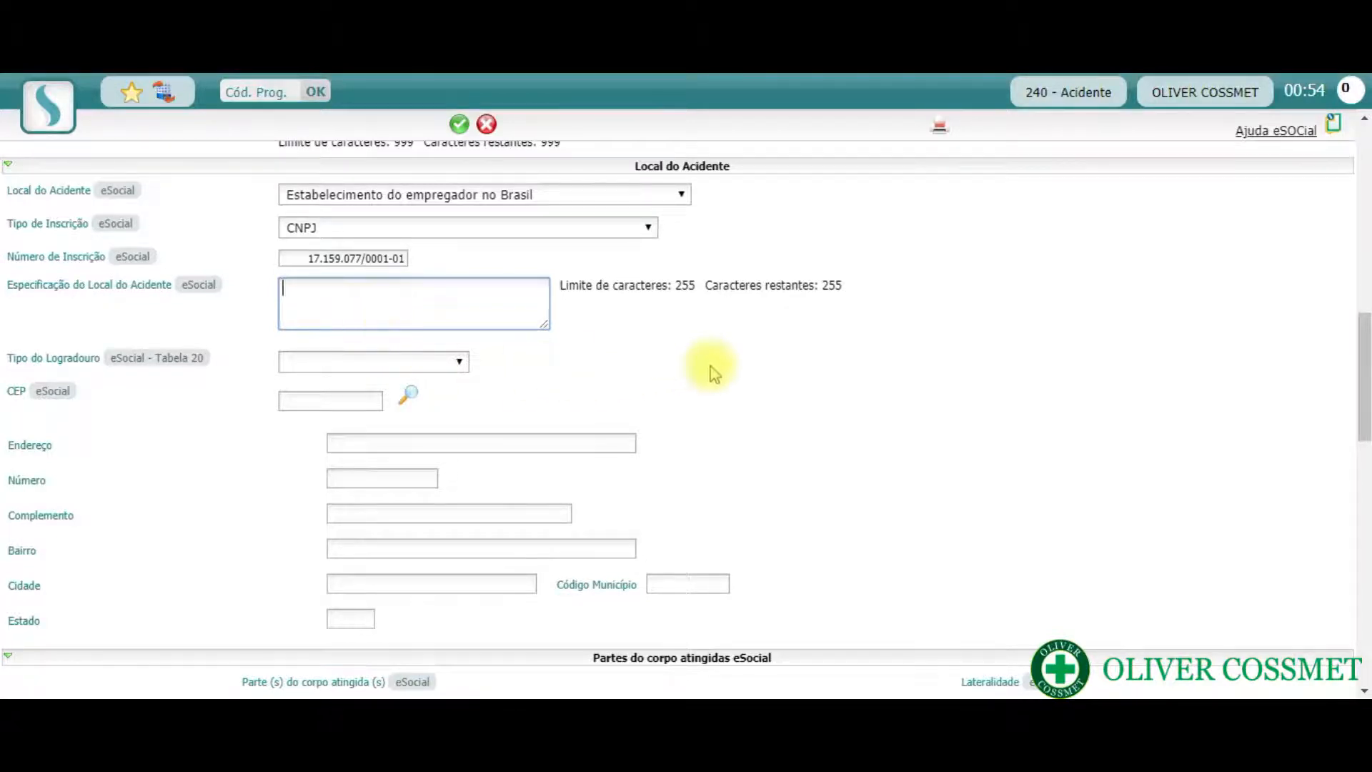
# - Set Tipo do Logradouro of the accident location to Quadra
pyautogui.scroll(-1, 711, 366)
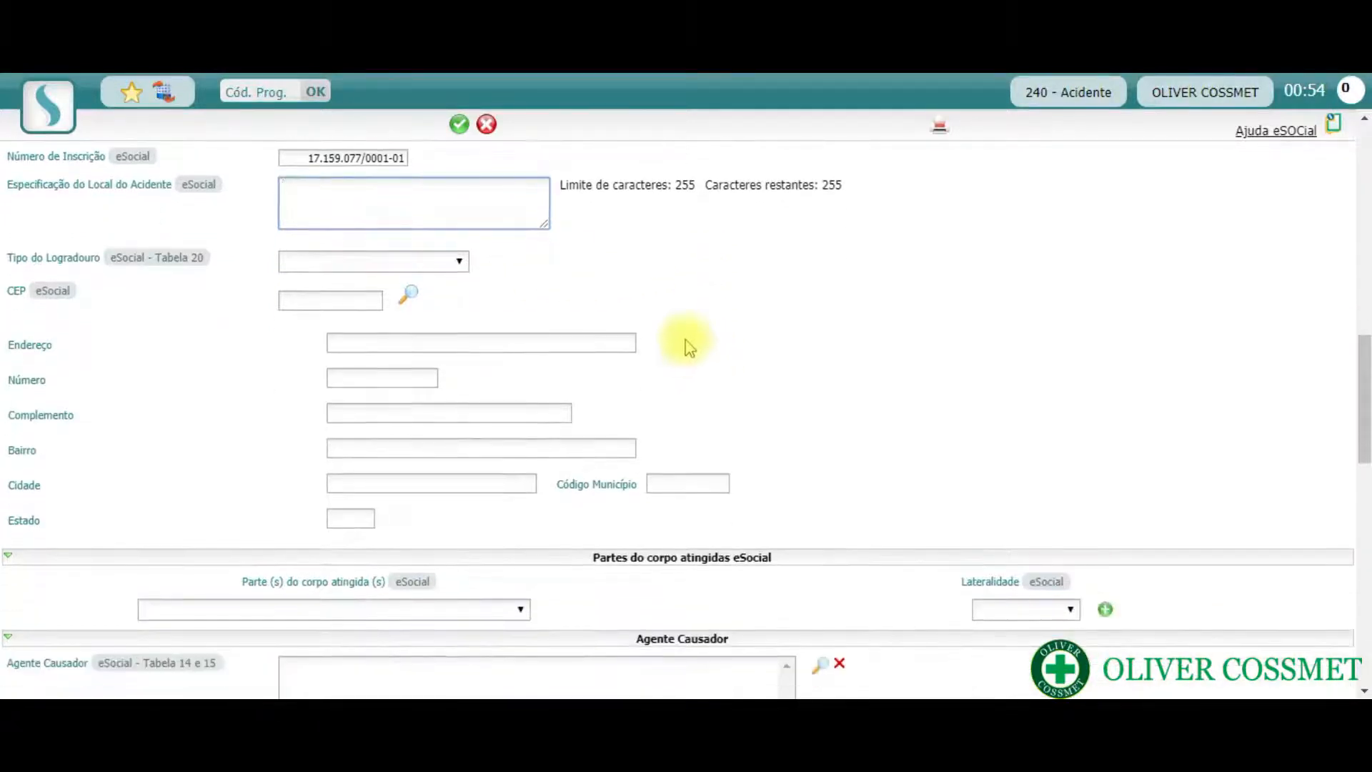
pyautogui.click(458, 270)
pyautogui.press('q')
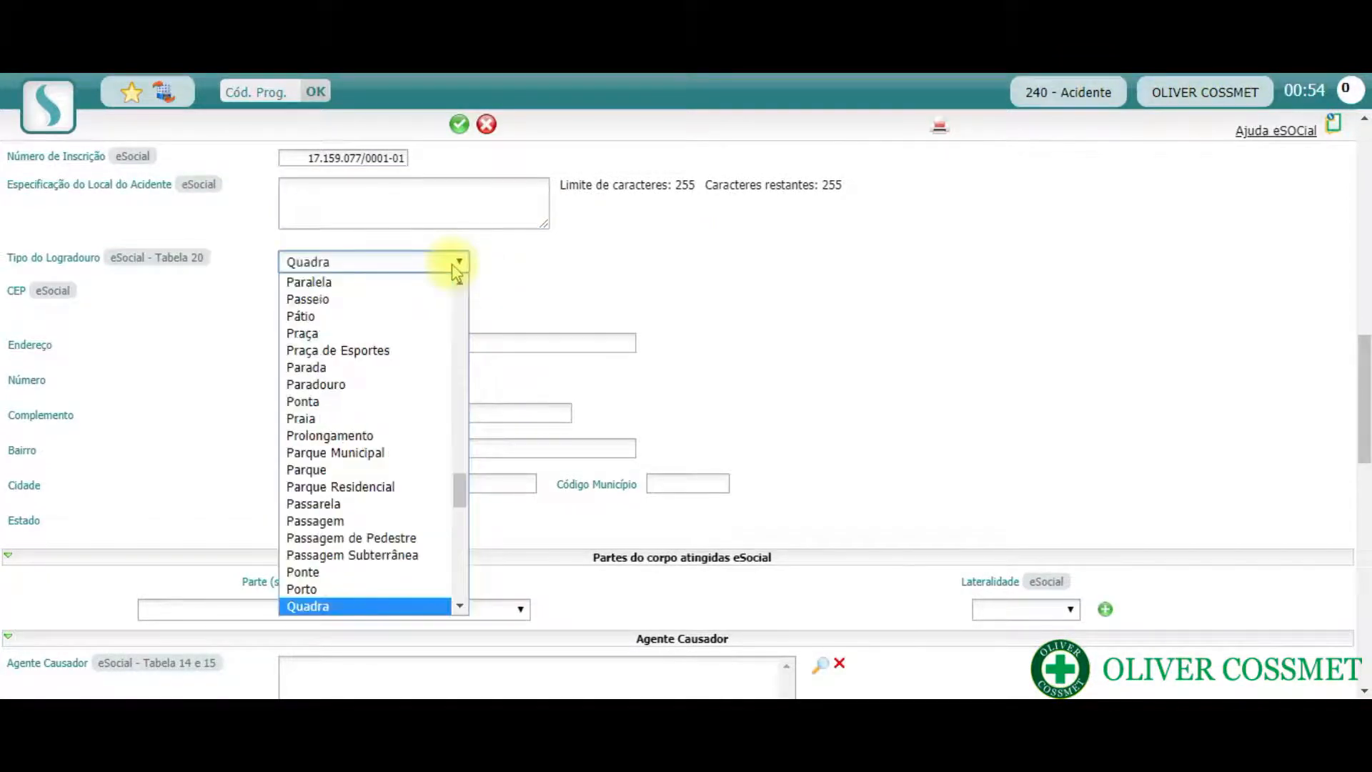
pyautogui.press('Return')
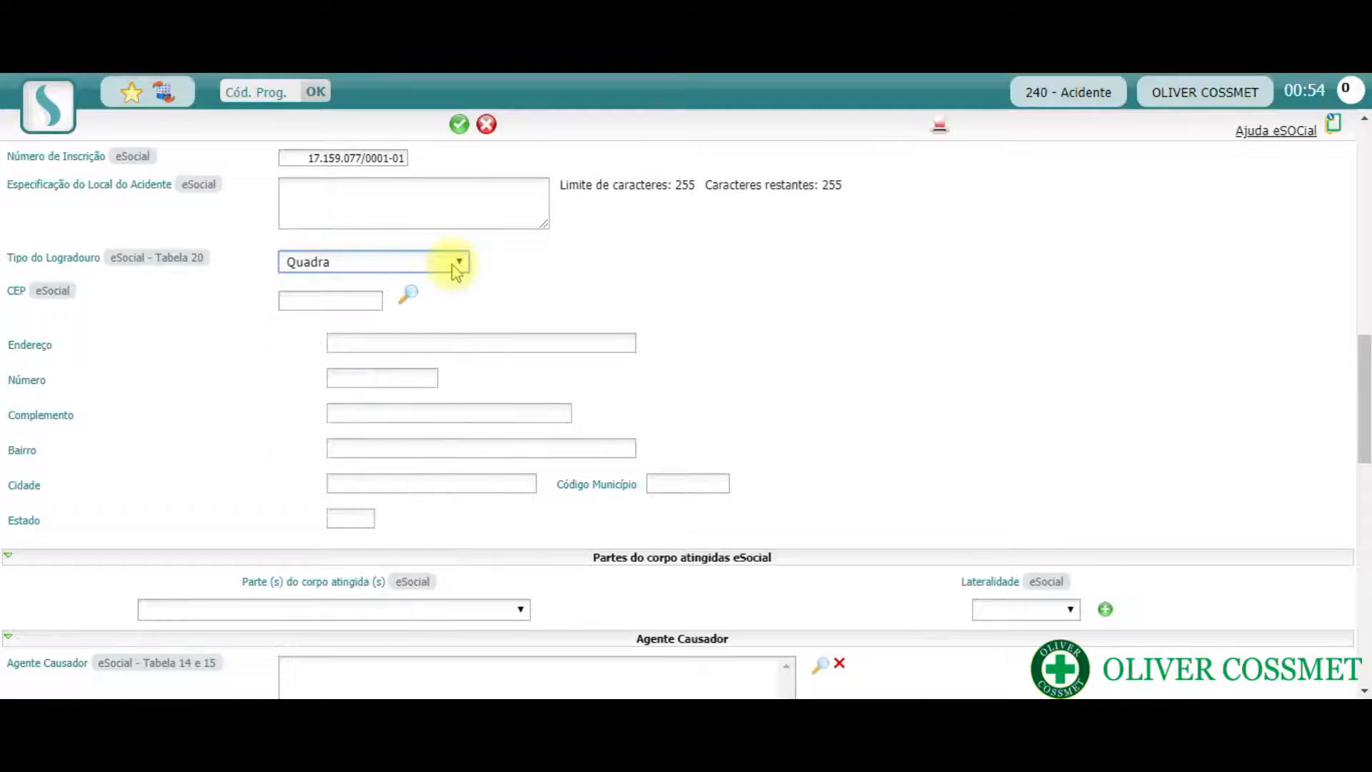
# - Enter the accident location's postal code as CEP and let it fill in the address
pyautogui.click(364, 297)
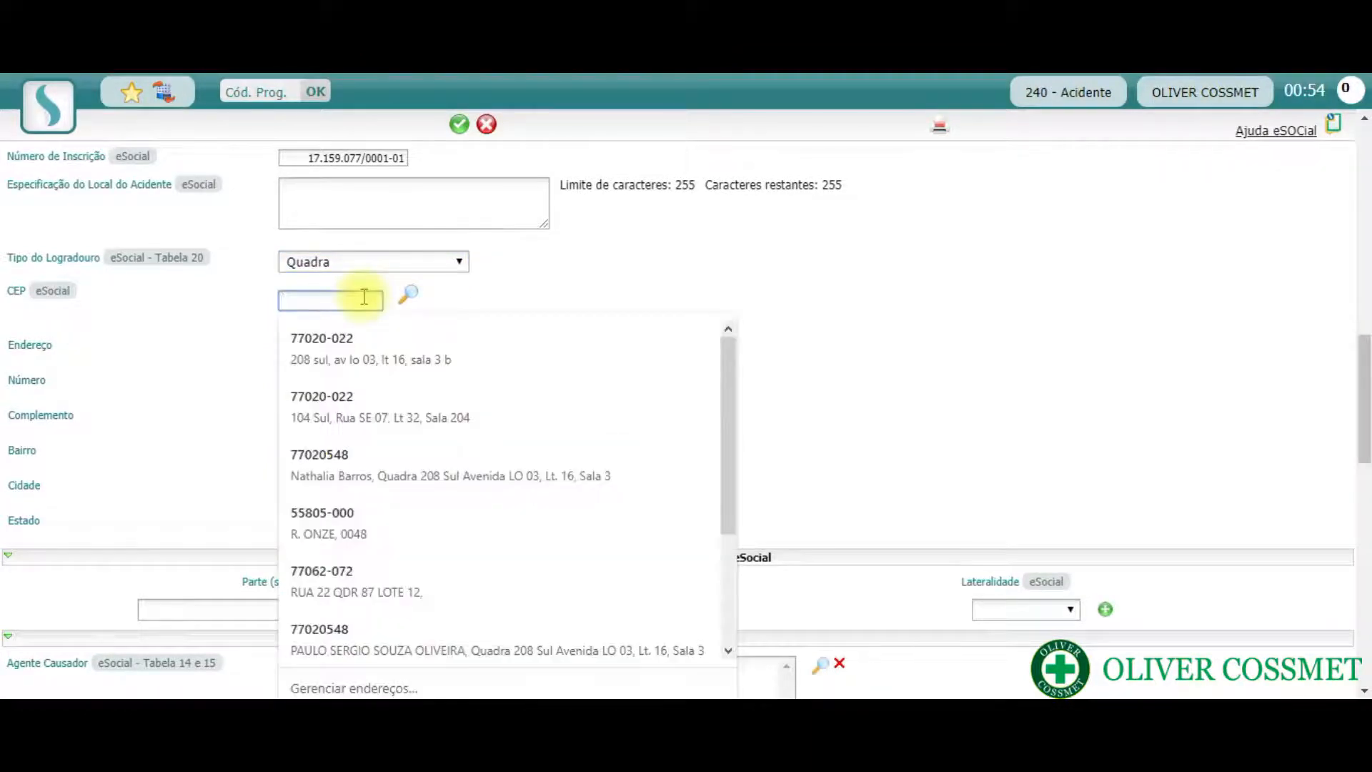
pyautogui.write('77020')
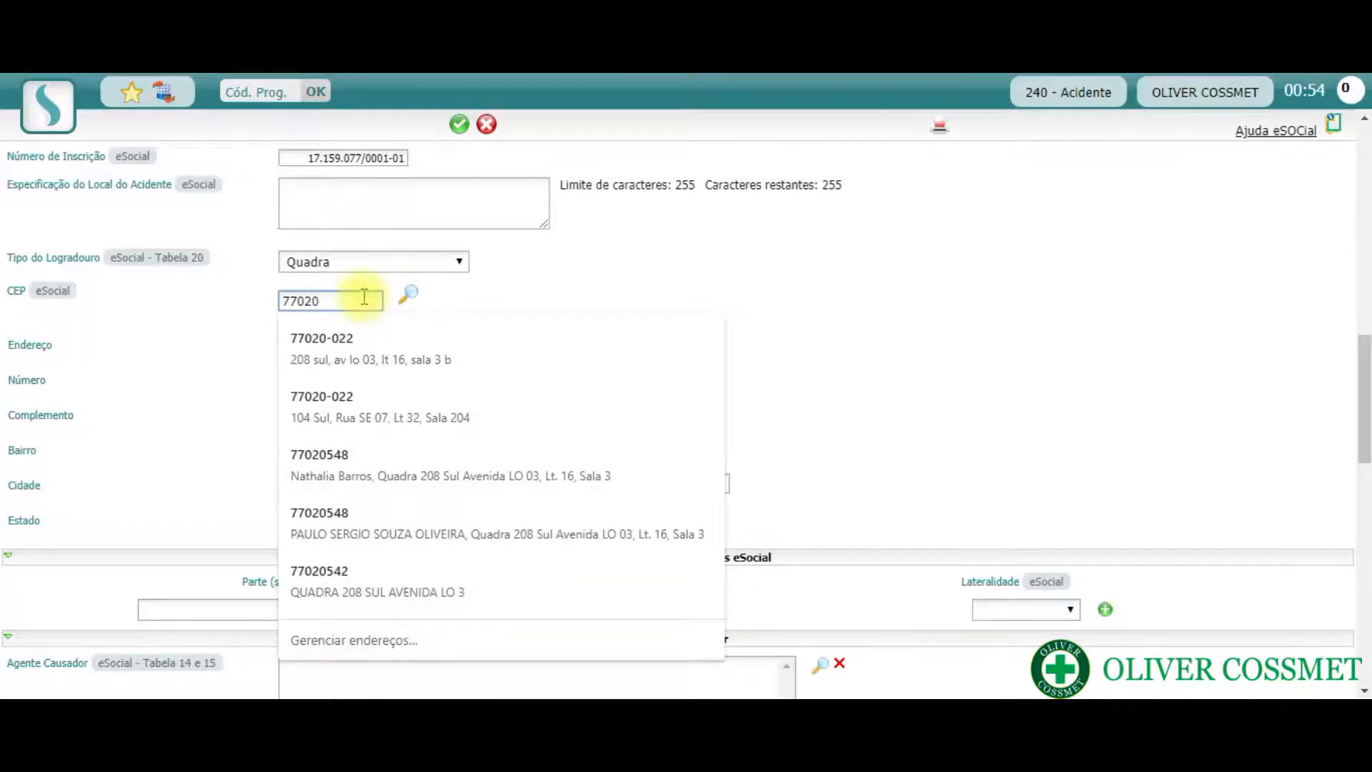
pyautogui.write('542')
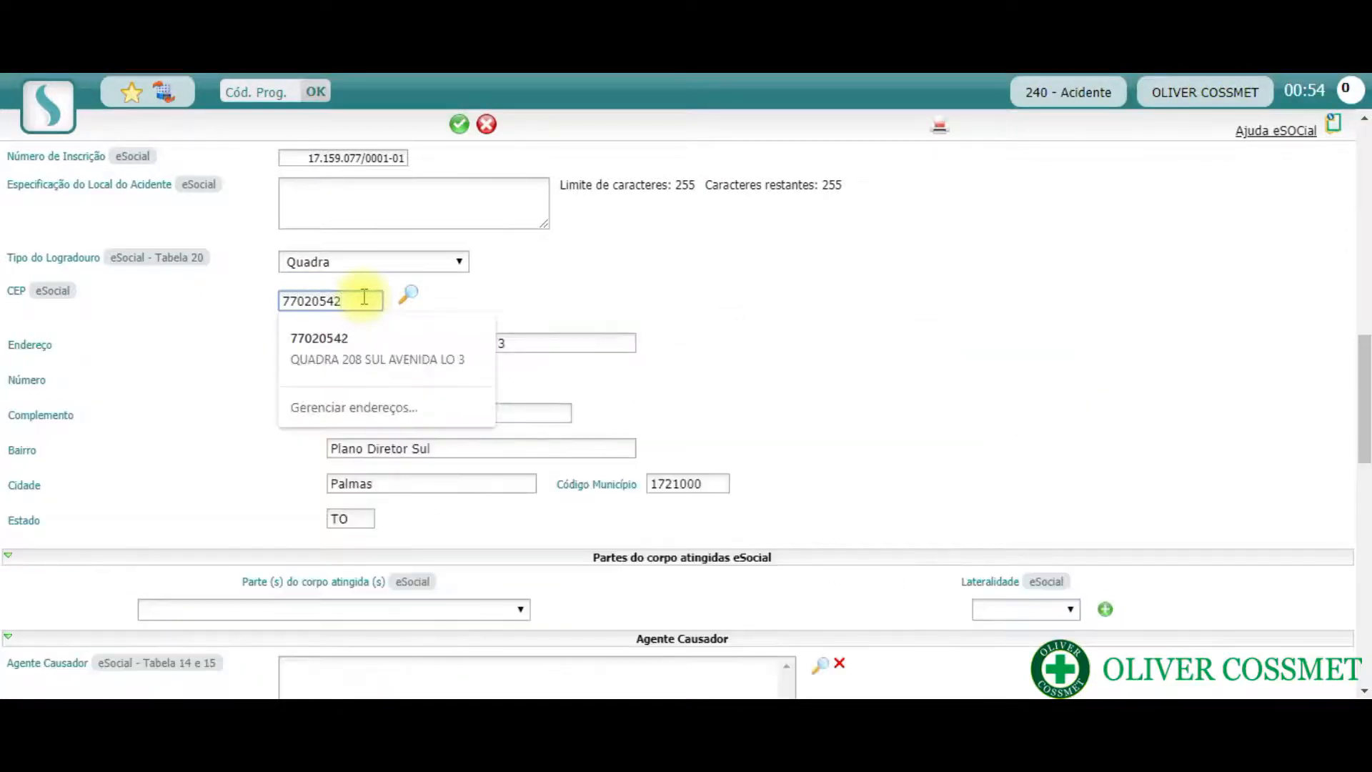
pyautogui.click(759, 324)
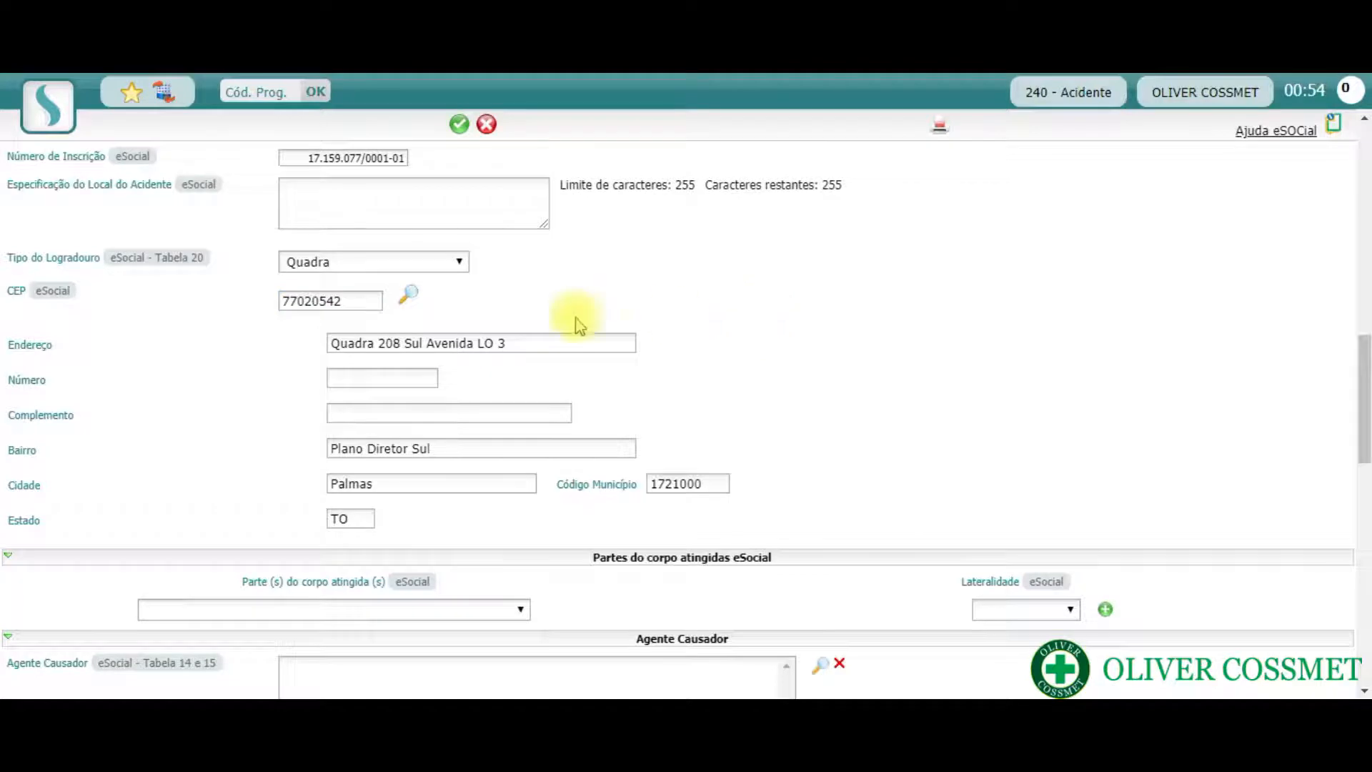
# - Complete the accident address by entering the lot number as Número and the room as Complemento
pyautogui.click(375, 378)
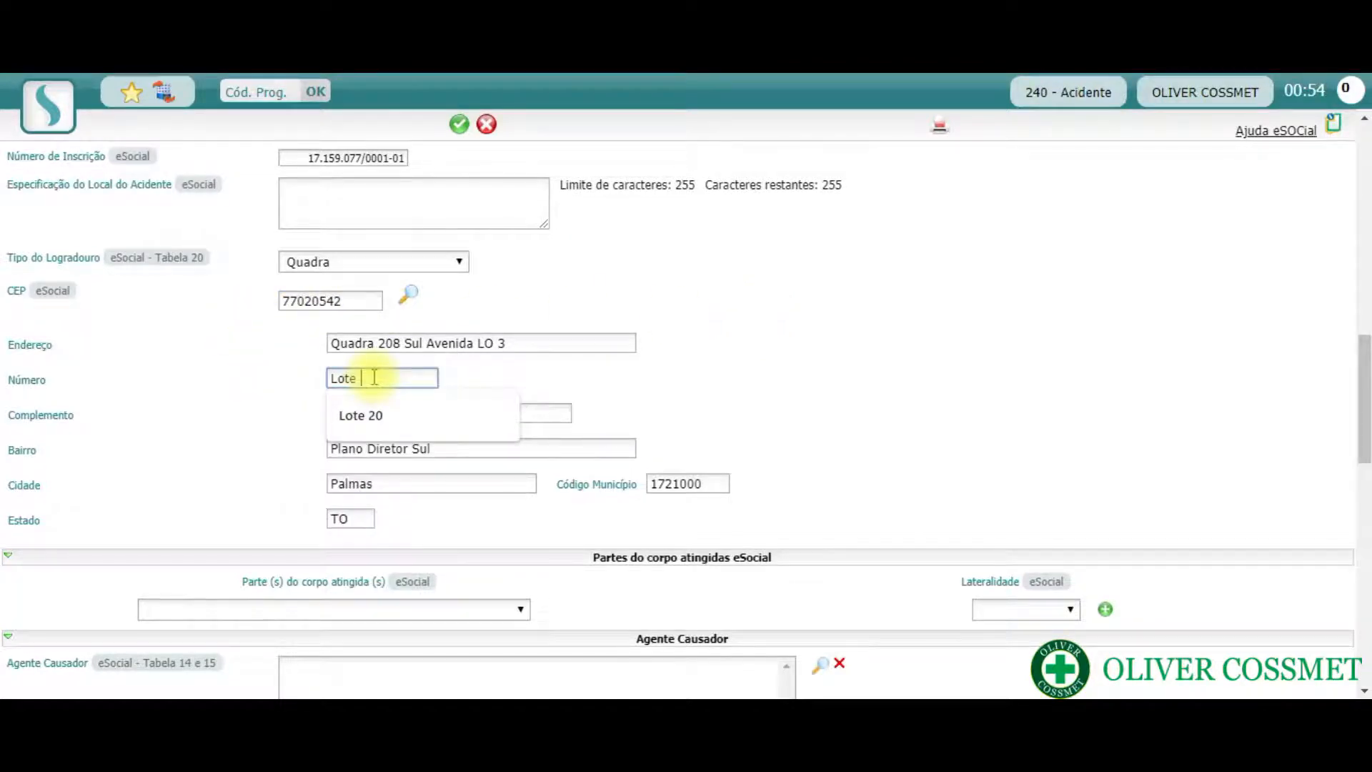
pyautogui.press('Tab')
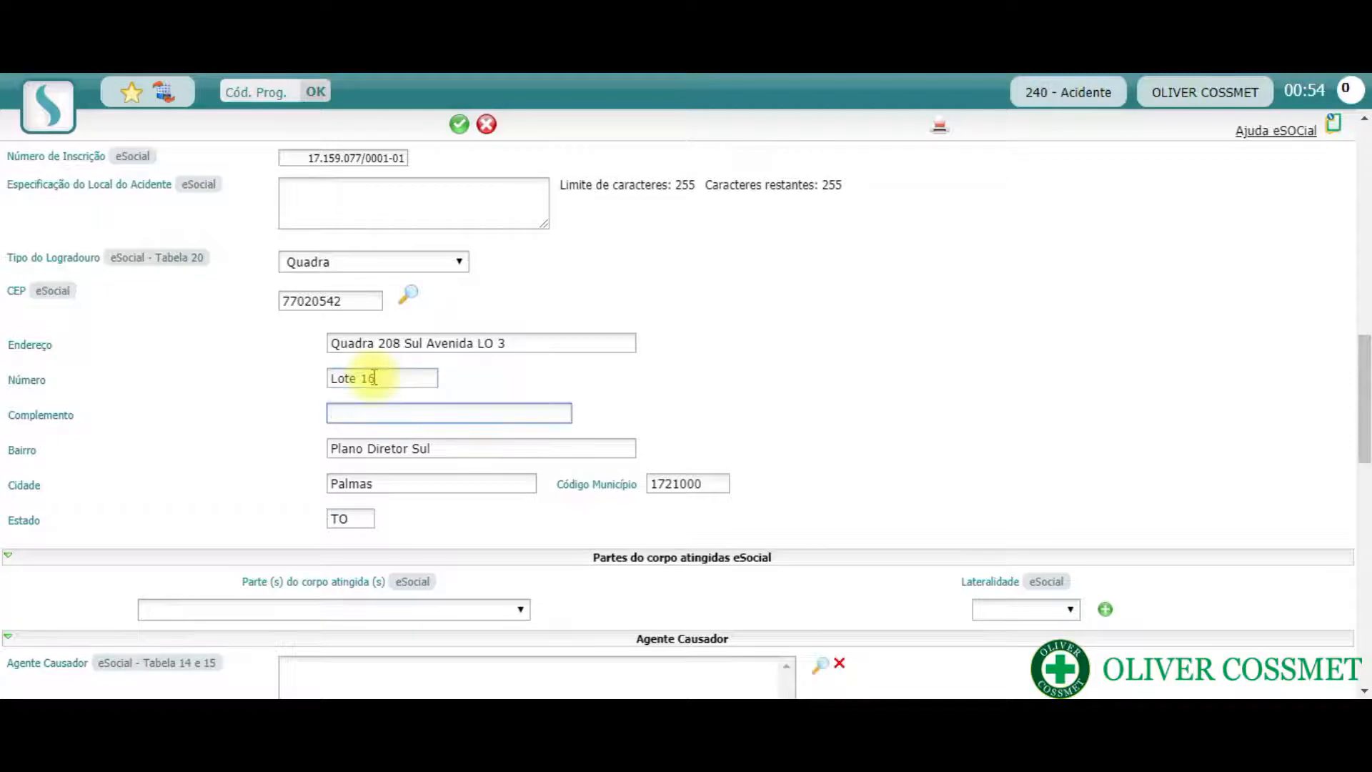
pyautogui.click(771, 366)
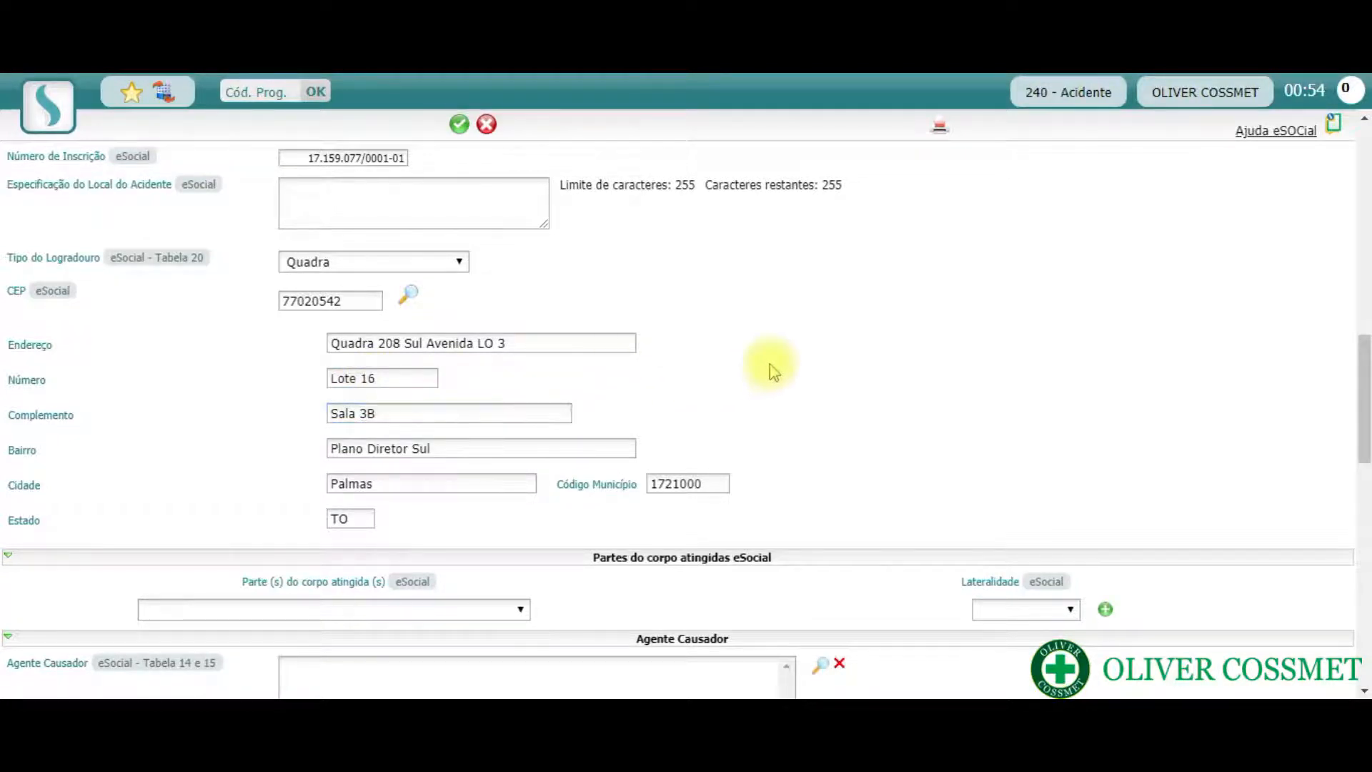
# - Set the affected body part to Dedo and its Lateralidade to Esquerda
pyautogui.scroll(-3, 968, 361)
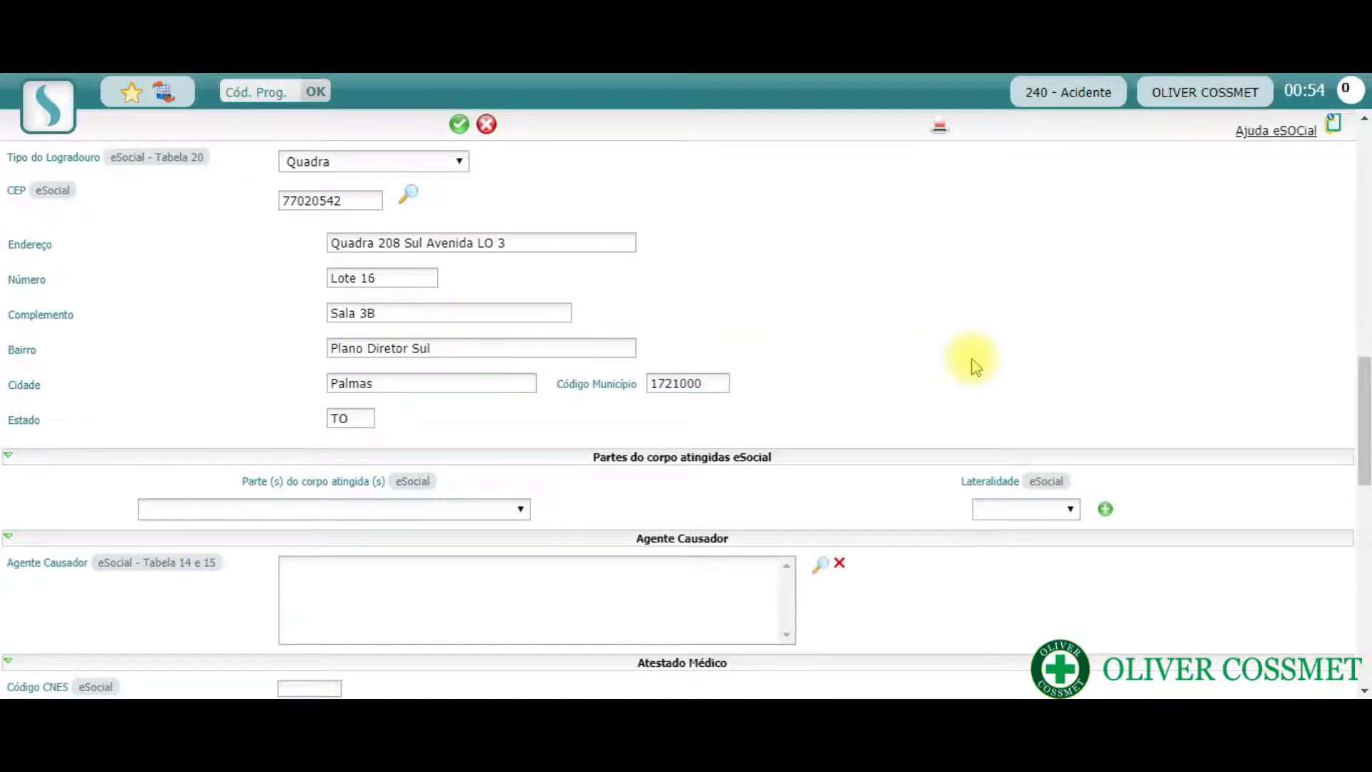
pyautogui.scroll(-3, 915, 335)
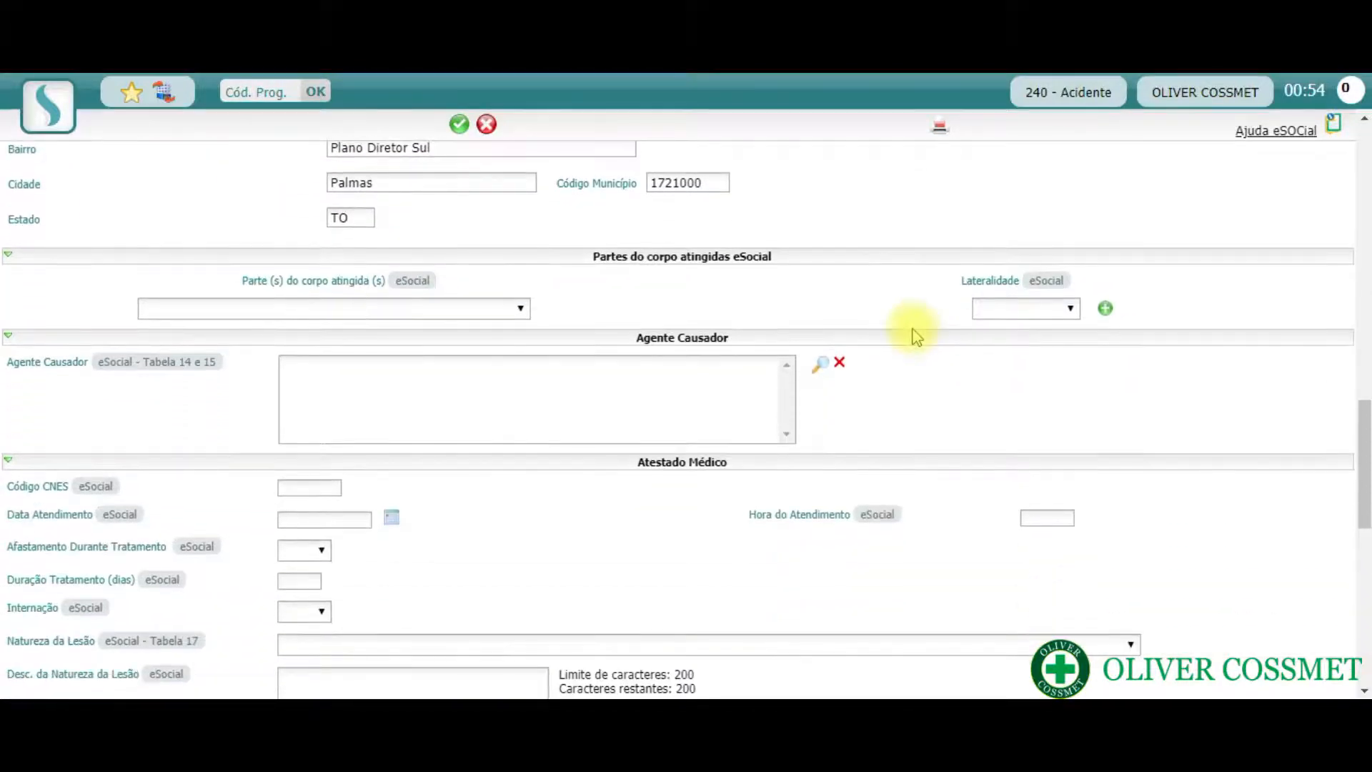
pyautogui.scroll(-2, 915, 335)
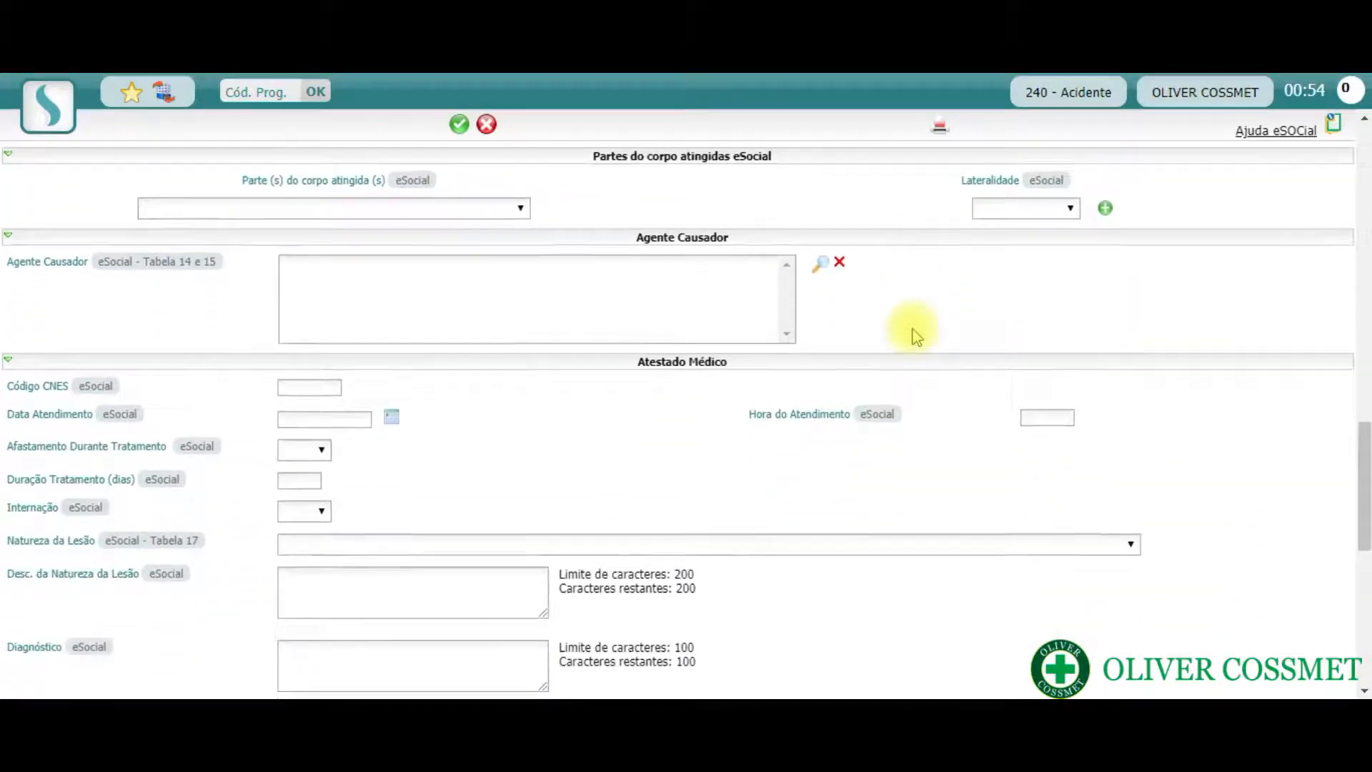
pyautogui.click(506, 213)
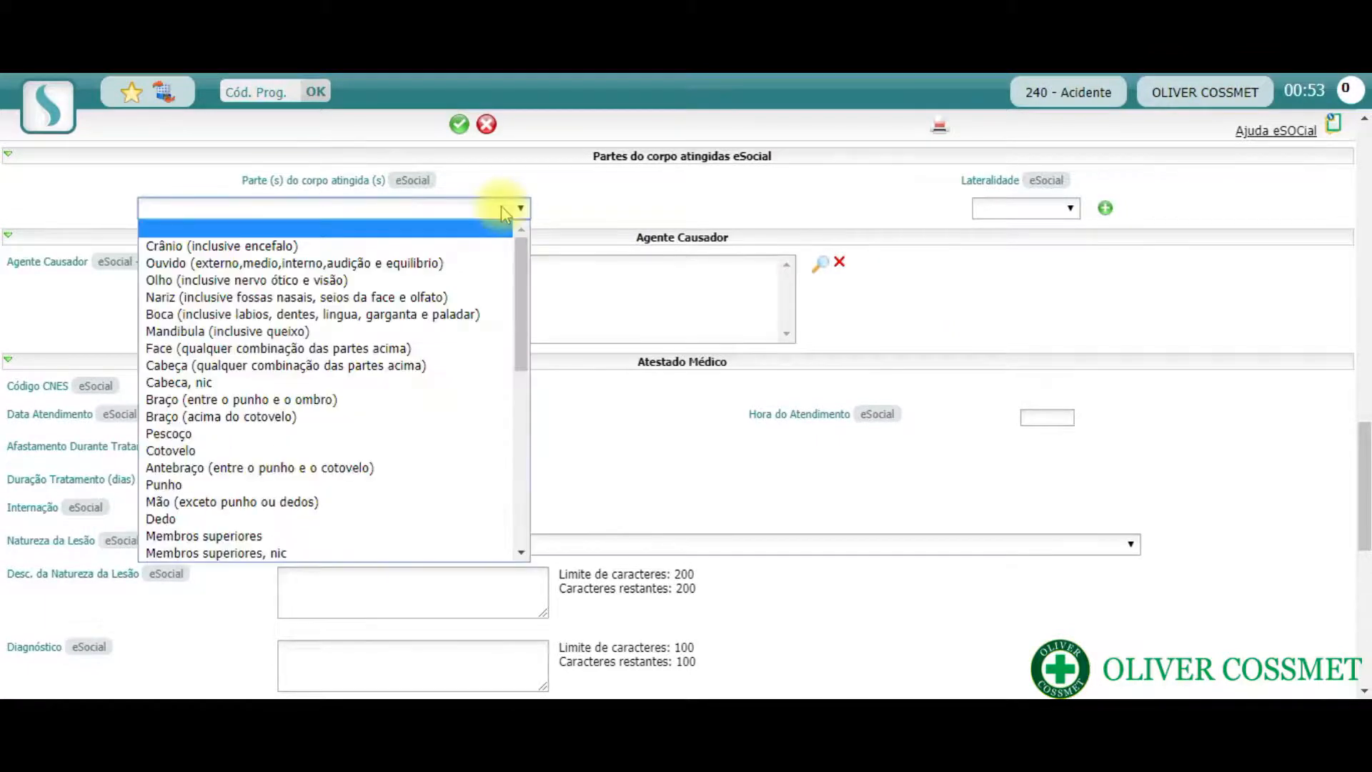
pyautogui.press('d')
pyautogui.click(506, 213)
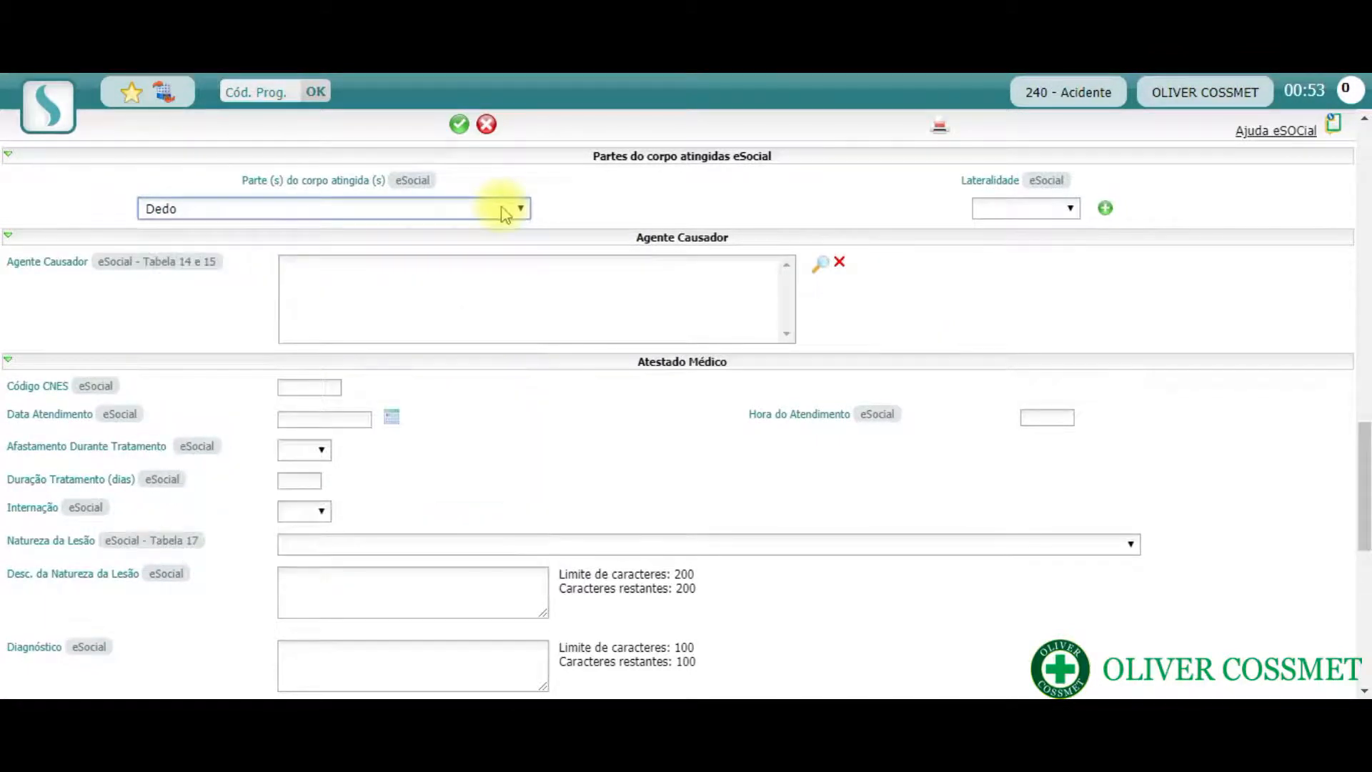
pyautogui.click(1070, 211)
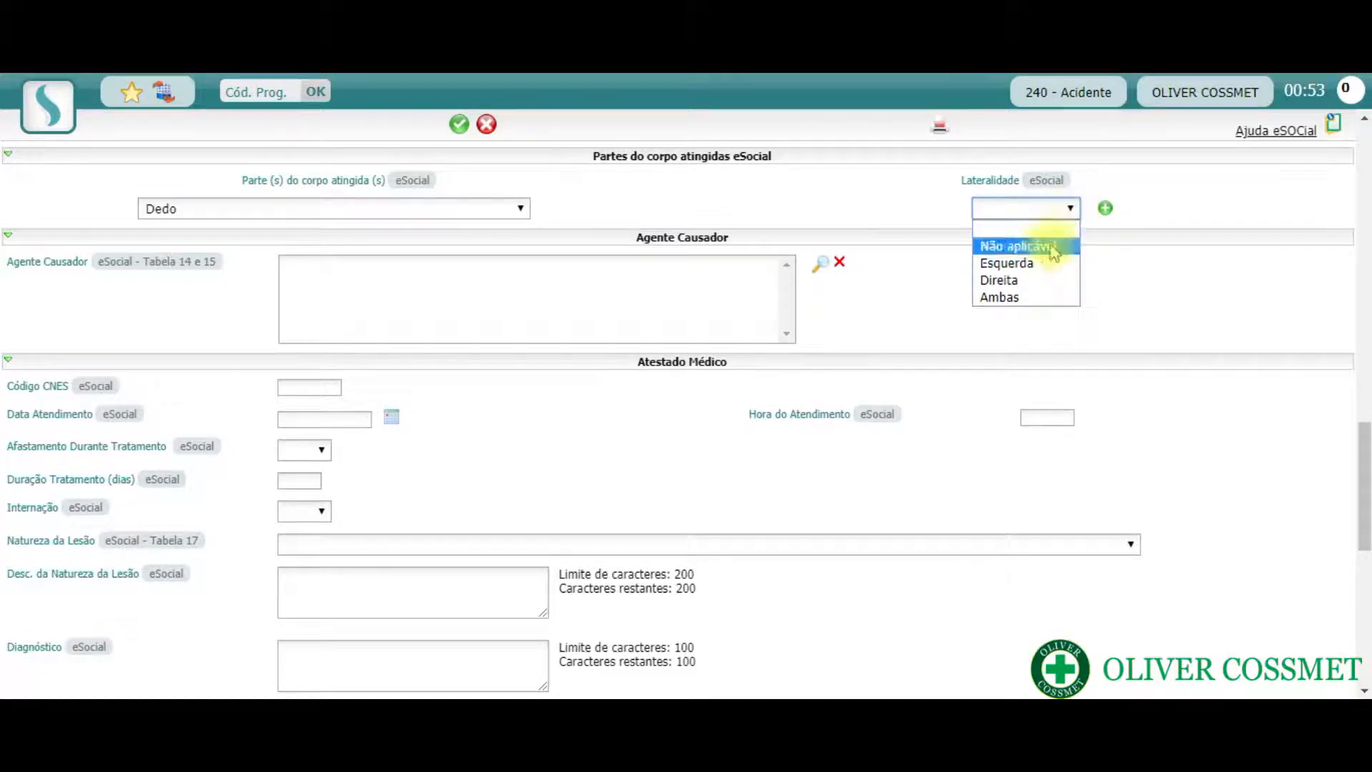
pyautogui.click(1036, 265)
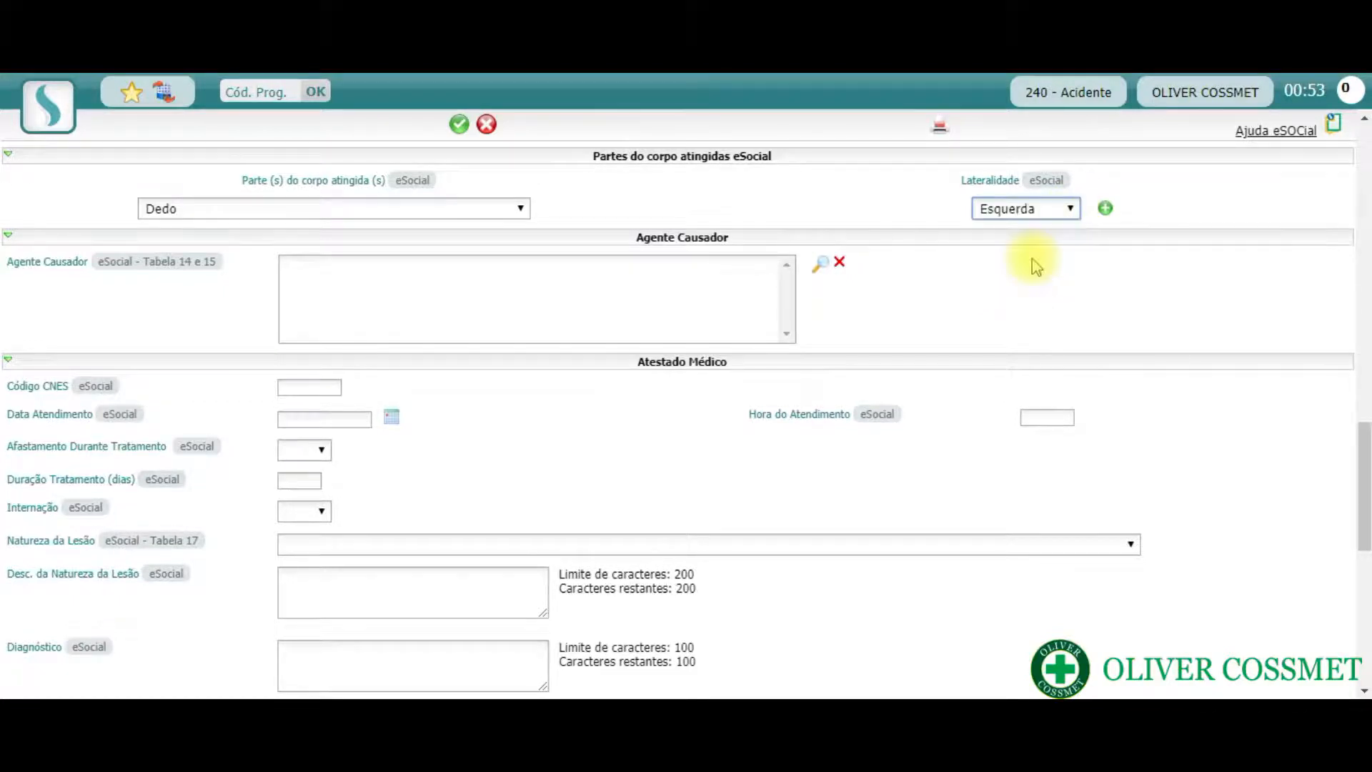
# - Filter the Agente Causador lookup by code 302010250, choose that entry and close the lookup window
pyautogui.click(822, 270)
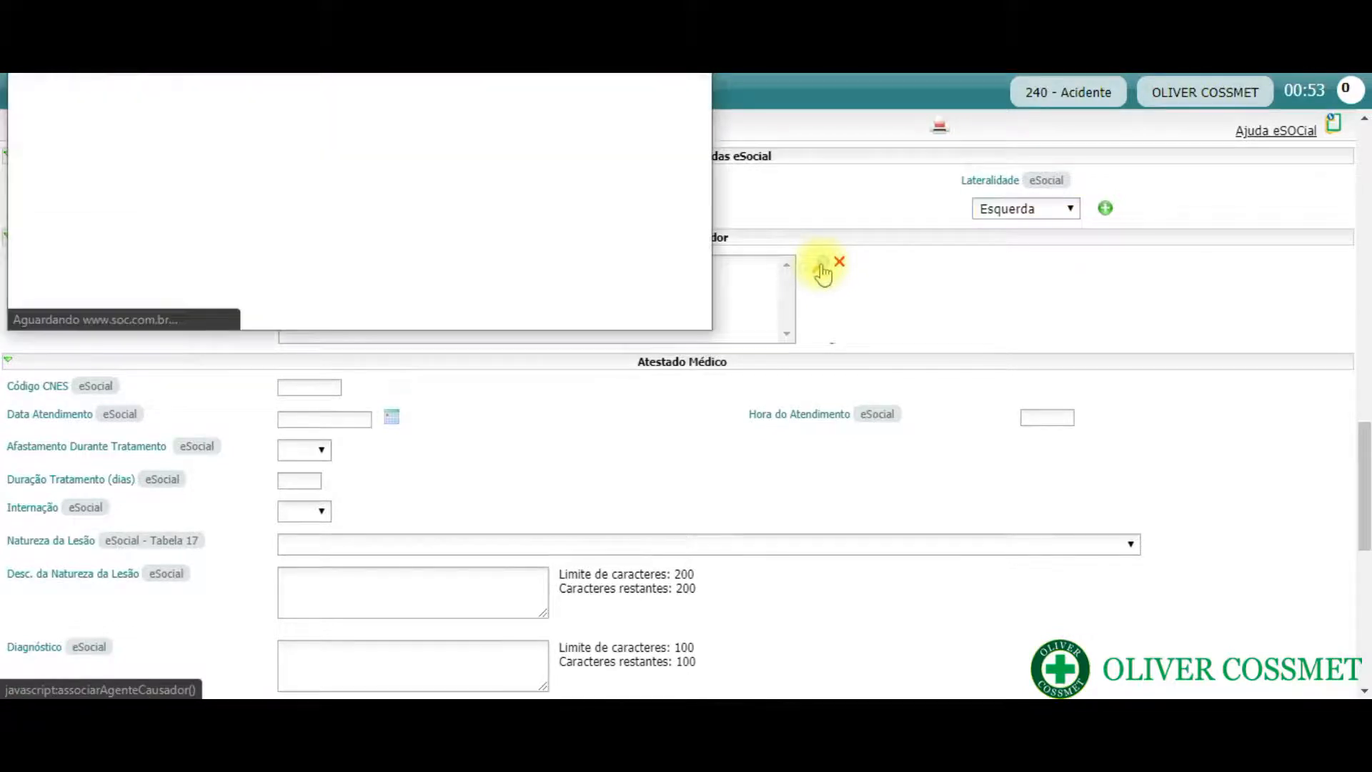
pyautogui.moveTo(552, 13); pyautogui.dragTo(635, 157)
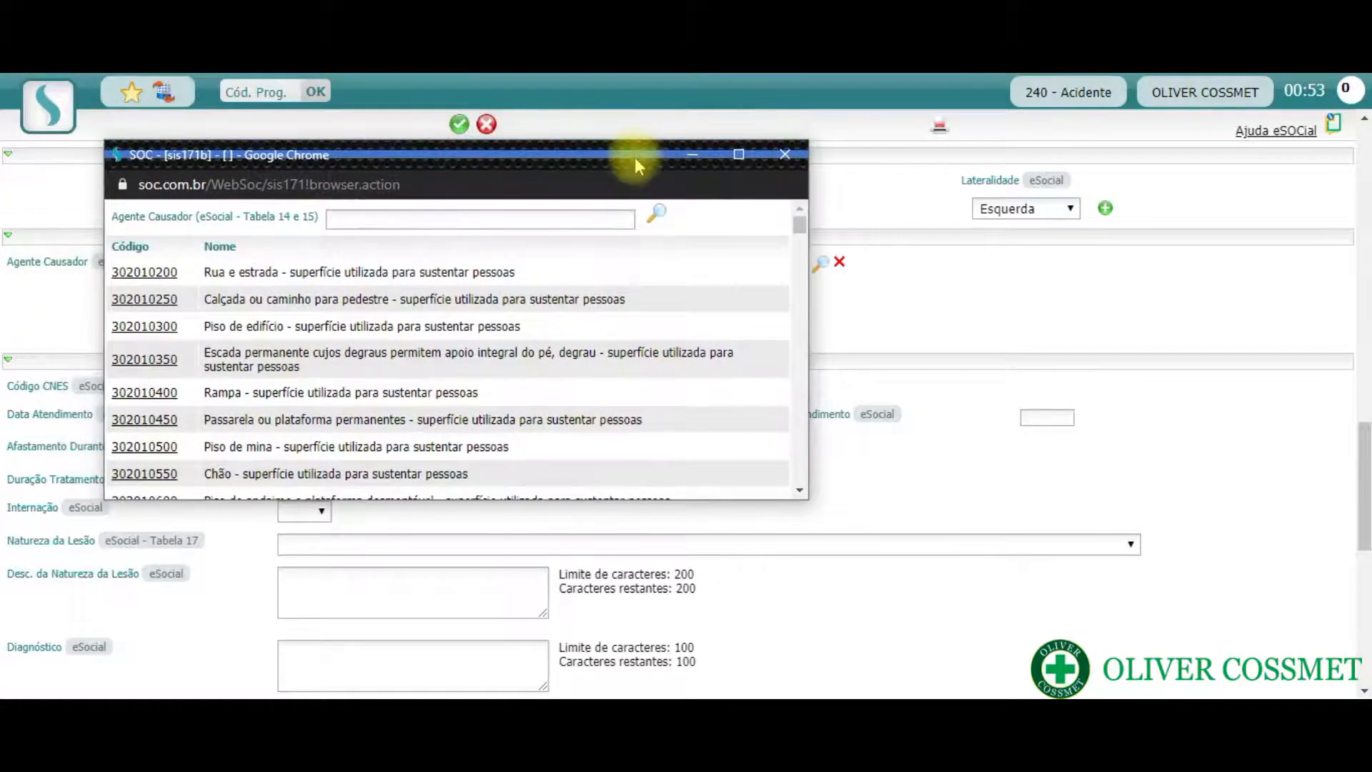
pyautogui.click(583, 219)
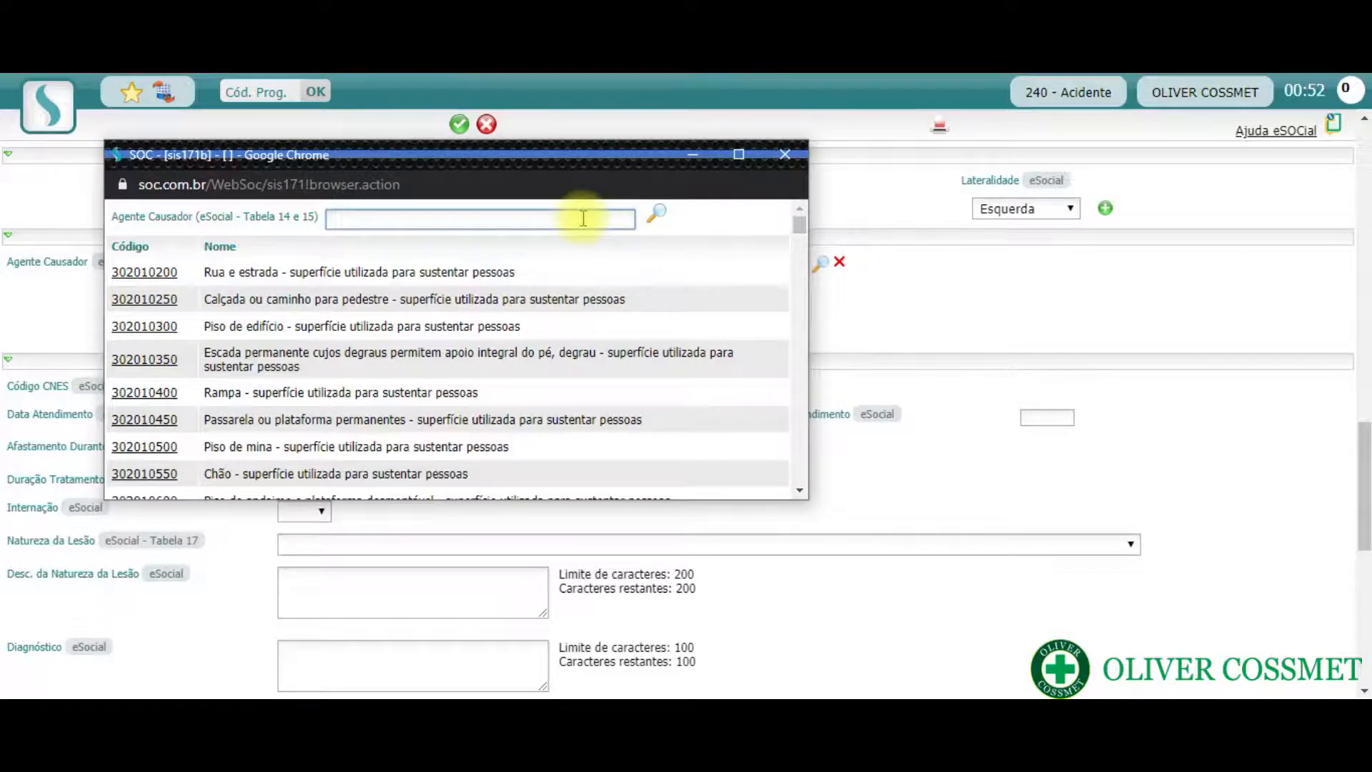
pyautogui.write('302010250')
pyautogui.press('Return')
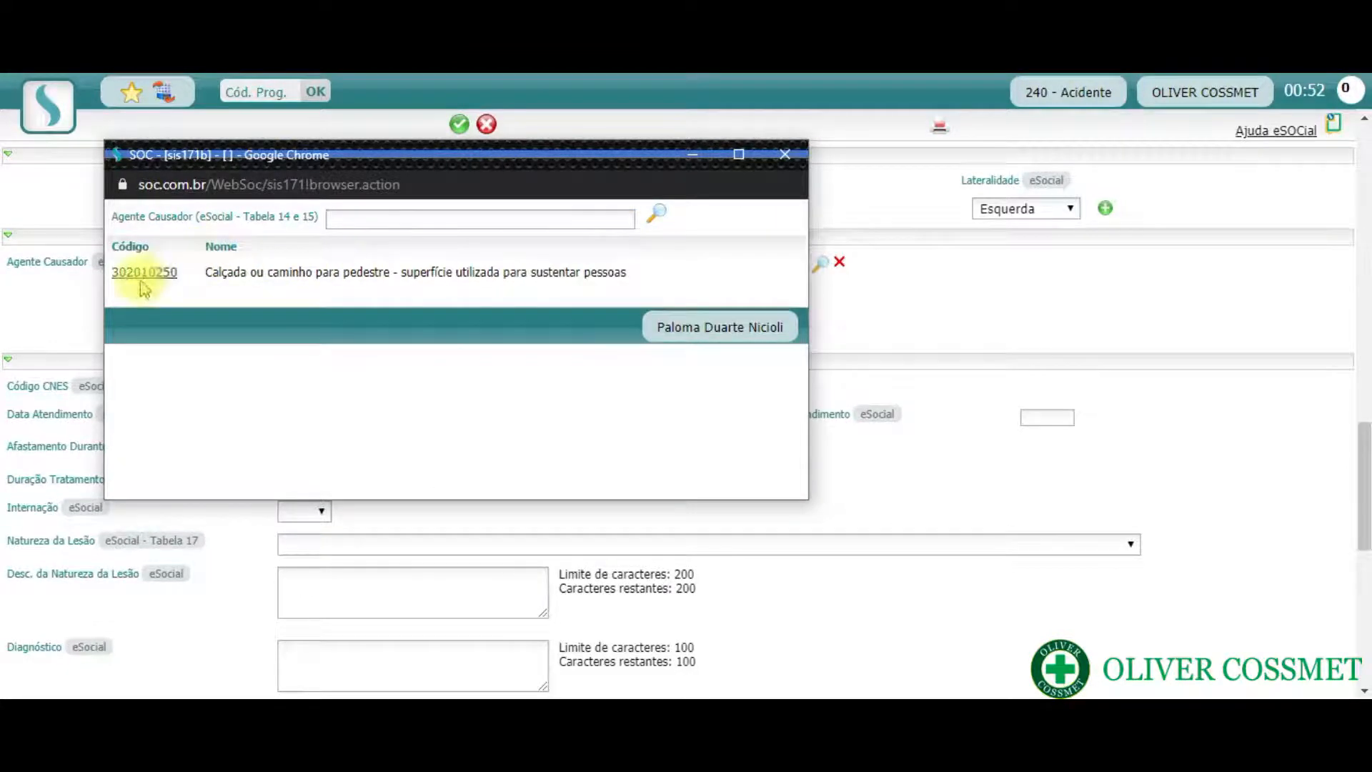
pyautogui.moveTo(494, 164); pyautogui.dragTo(499, 341)
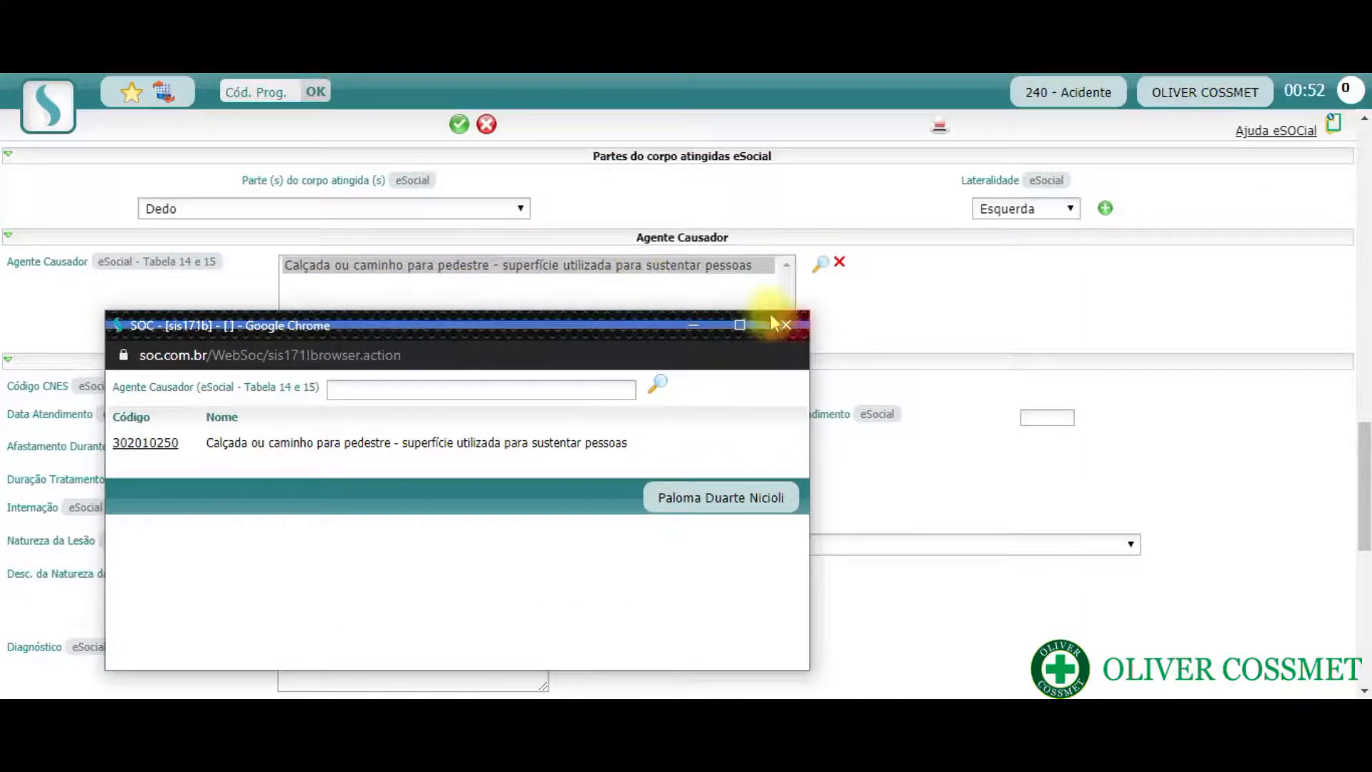
pyautogui.click(784, 327)
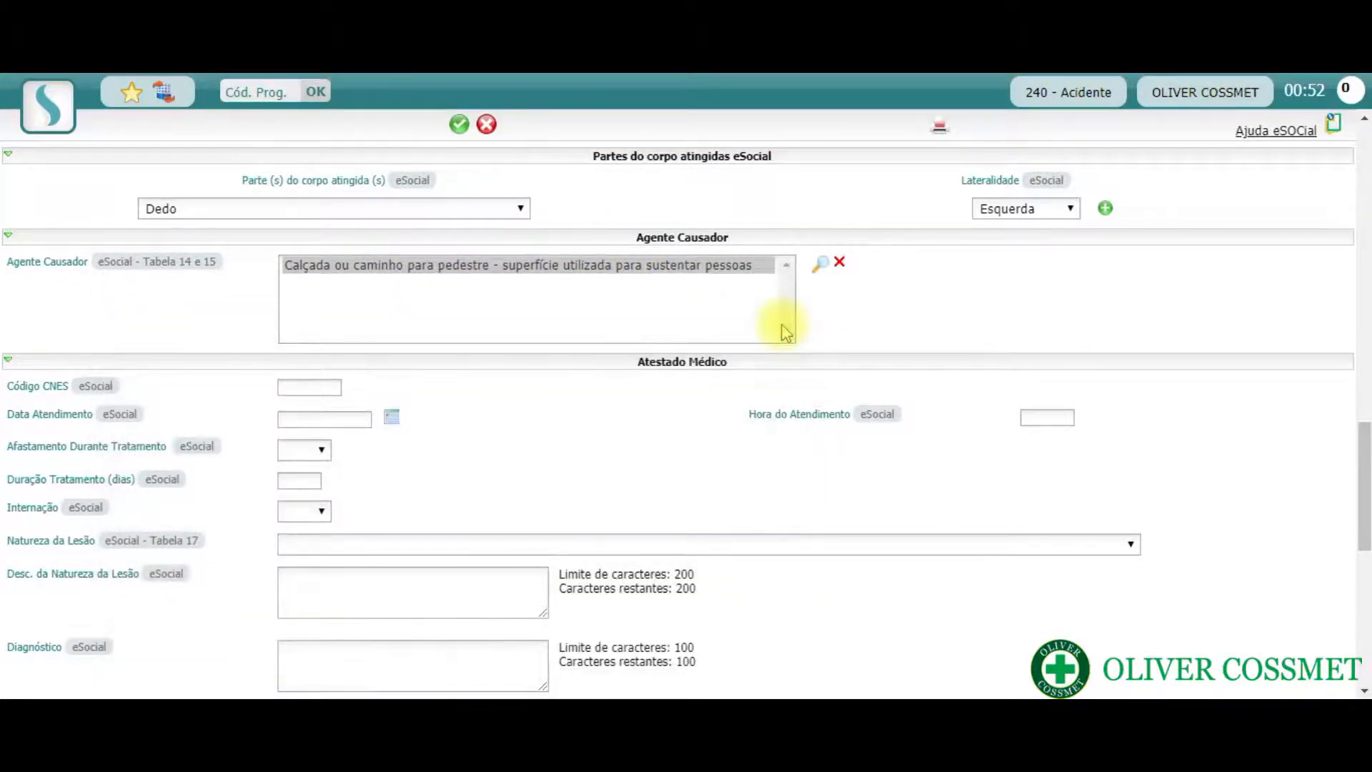
# - Set Data Atendimento to 16/03/2020 and Hora do Atendimento to 17:40 in the Atestado Médico section
pyautogui.scroll(-3, 786, 330)
pyautogui.scroll(-3, 785, 331)
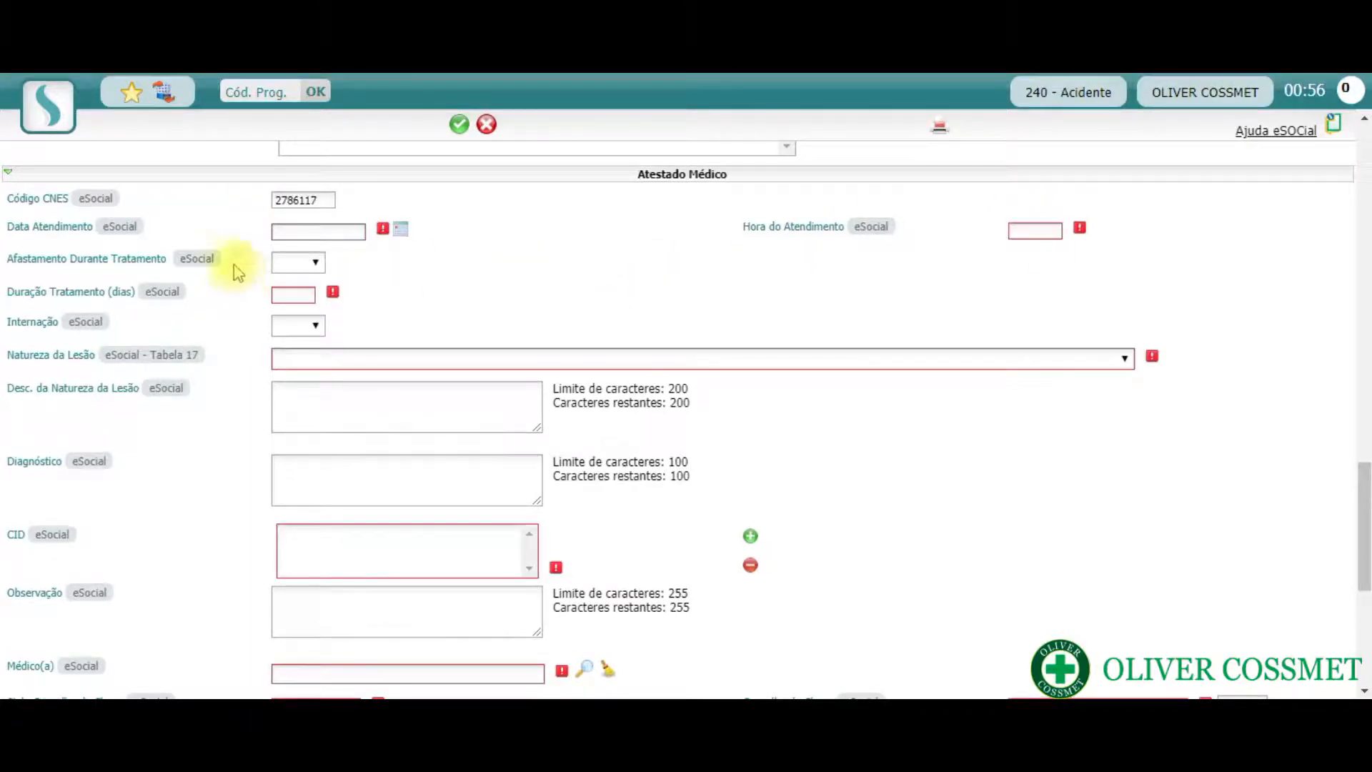
pyautogui.click(305, 230)
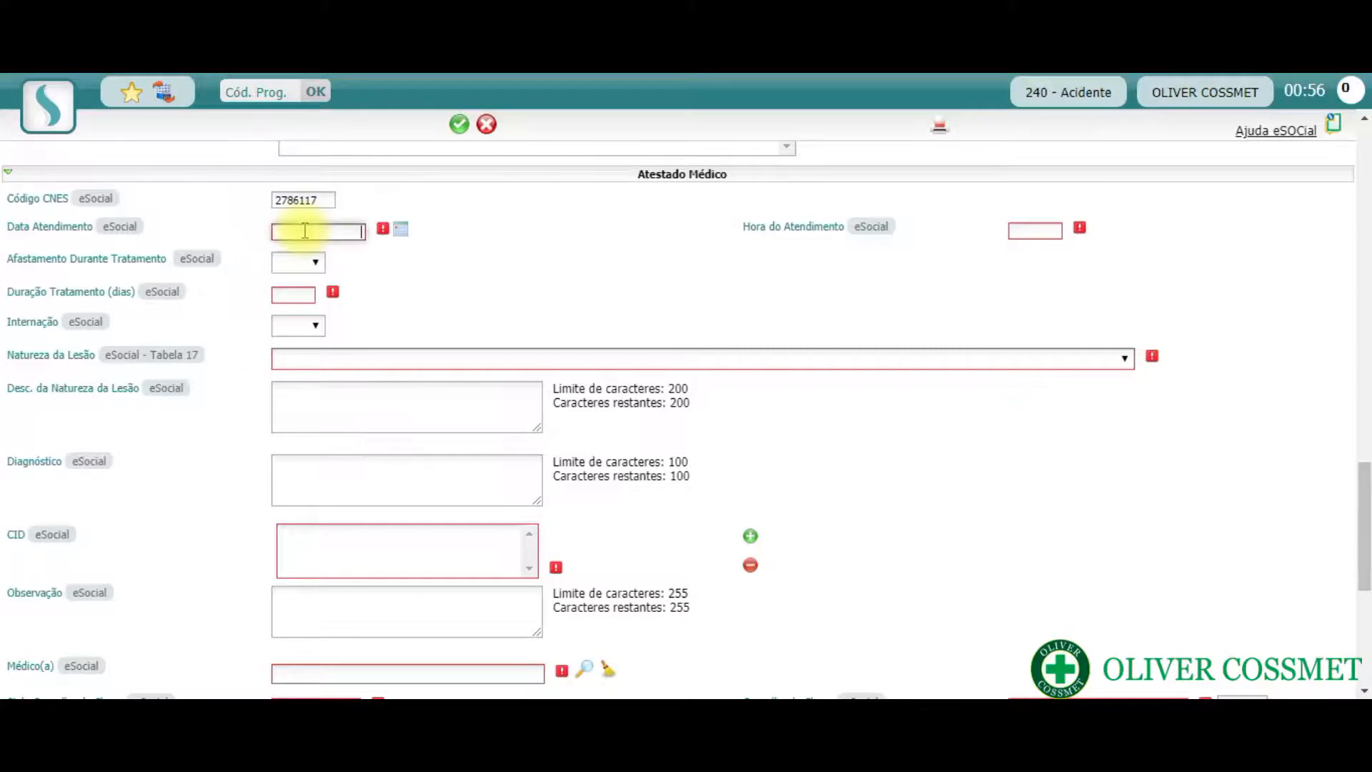
pyautogui.write('16/03/2020')
pyautogui.click(1038, 232)
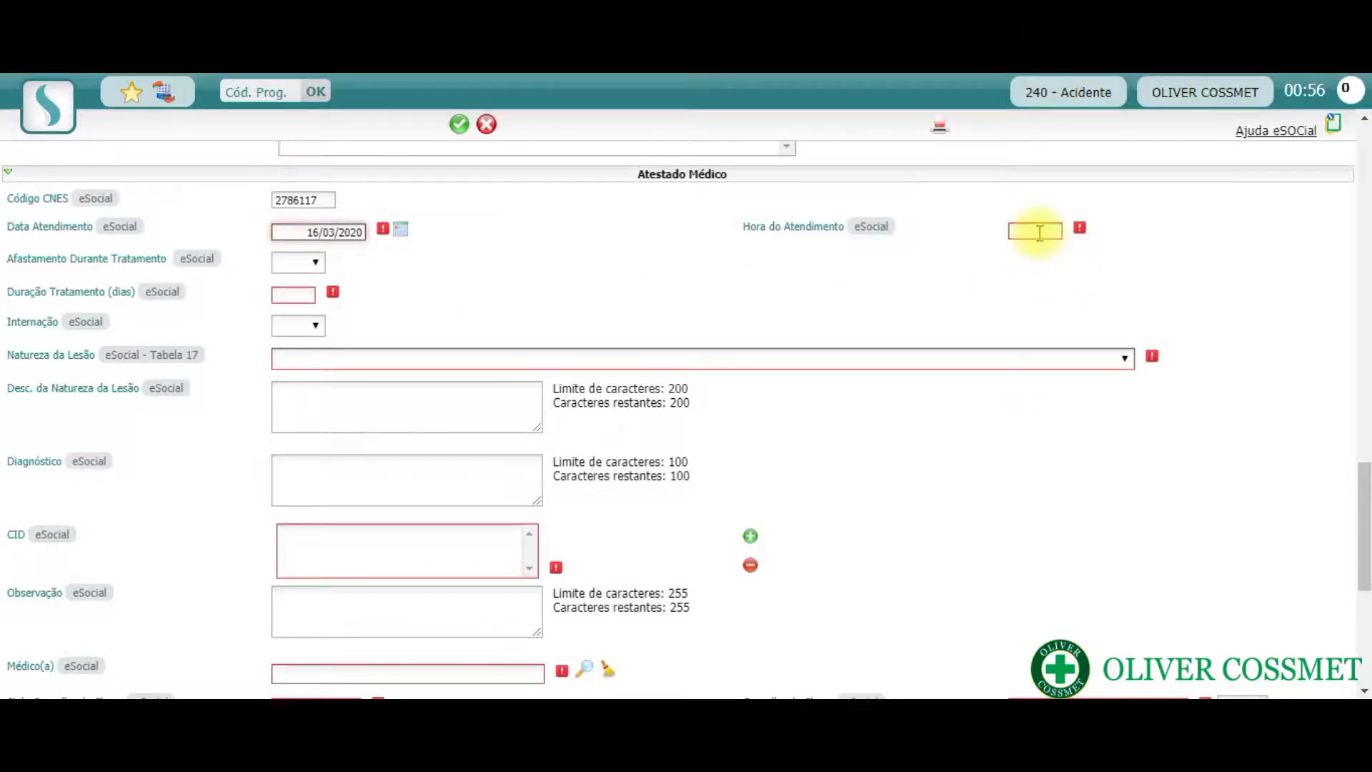
pyautogui.write('17:40')
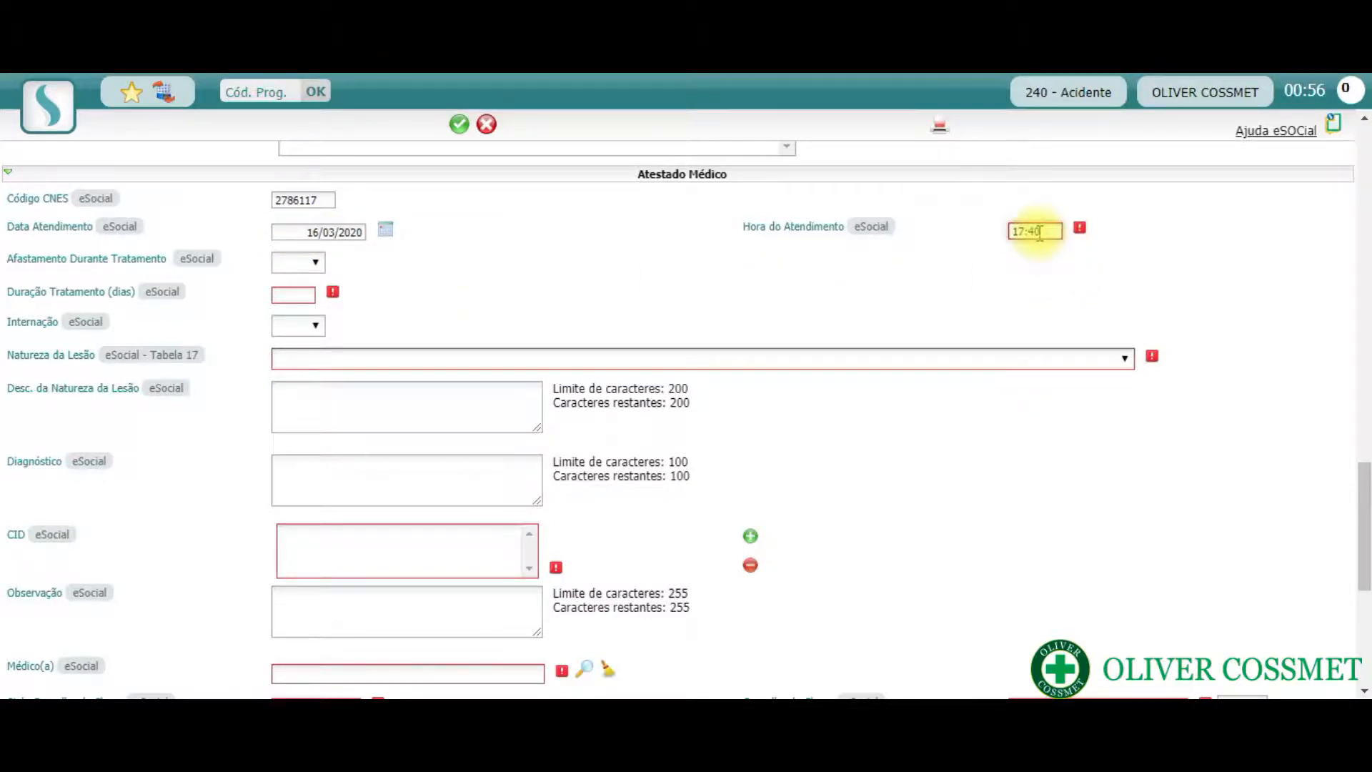
# - Set Afastamento Durante Tratamento to Sim, Duração Tratamento to 60 days and Internação to Não in the medical certificate
pyautogui.click(306, 263)
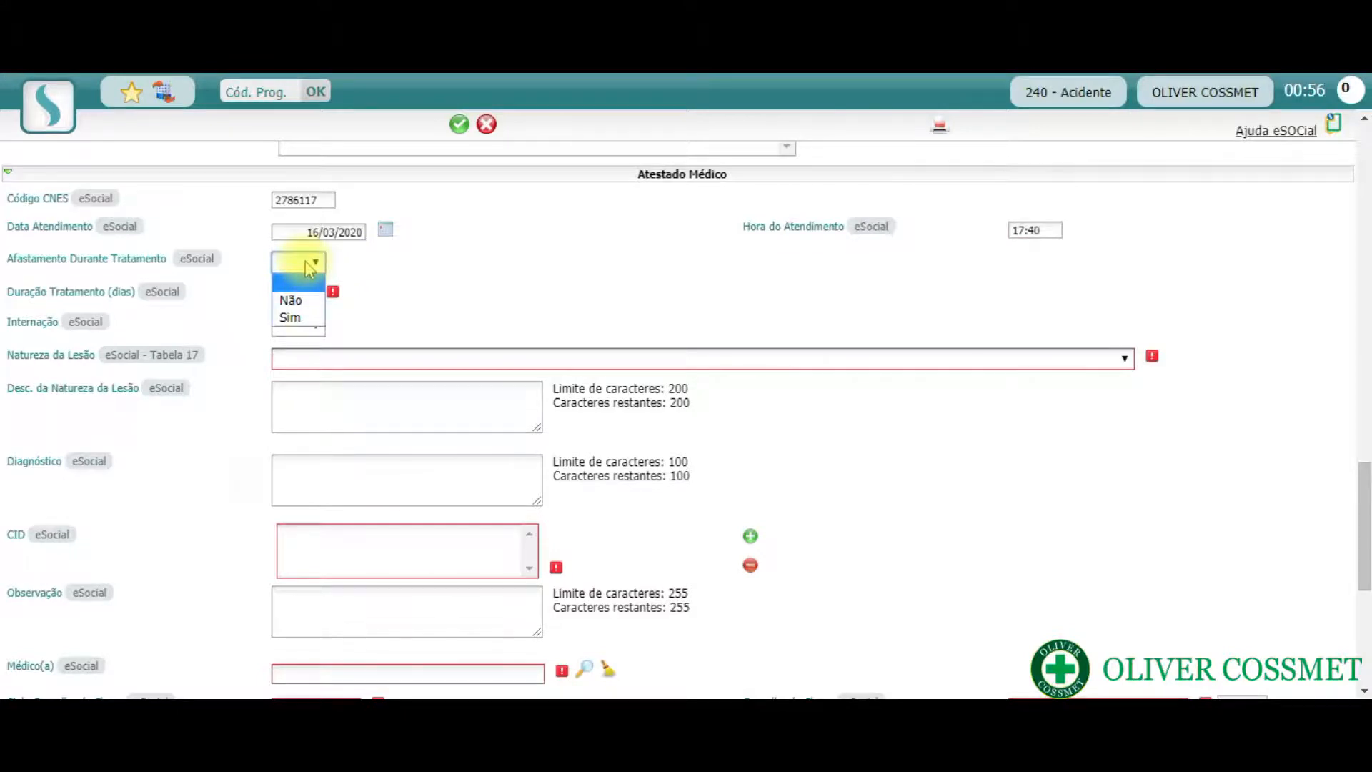
pyautogui.click(291, 317)
pyautogui.click(301, 293)
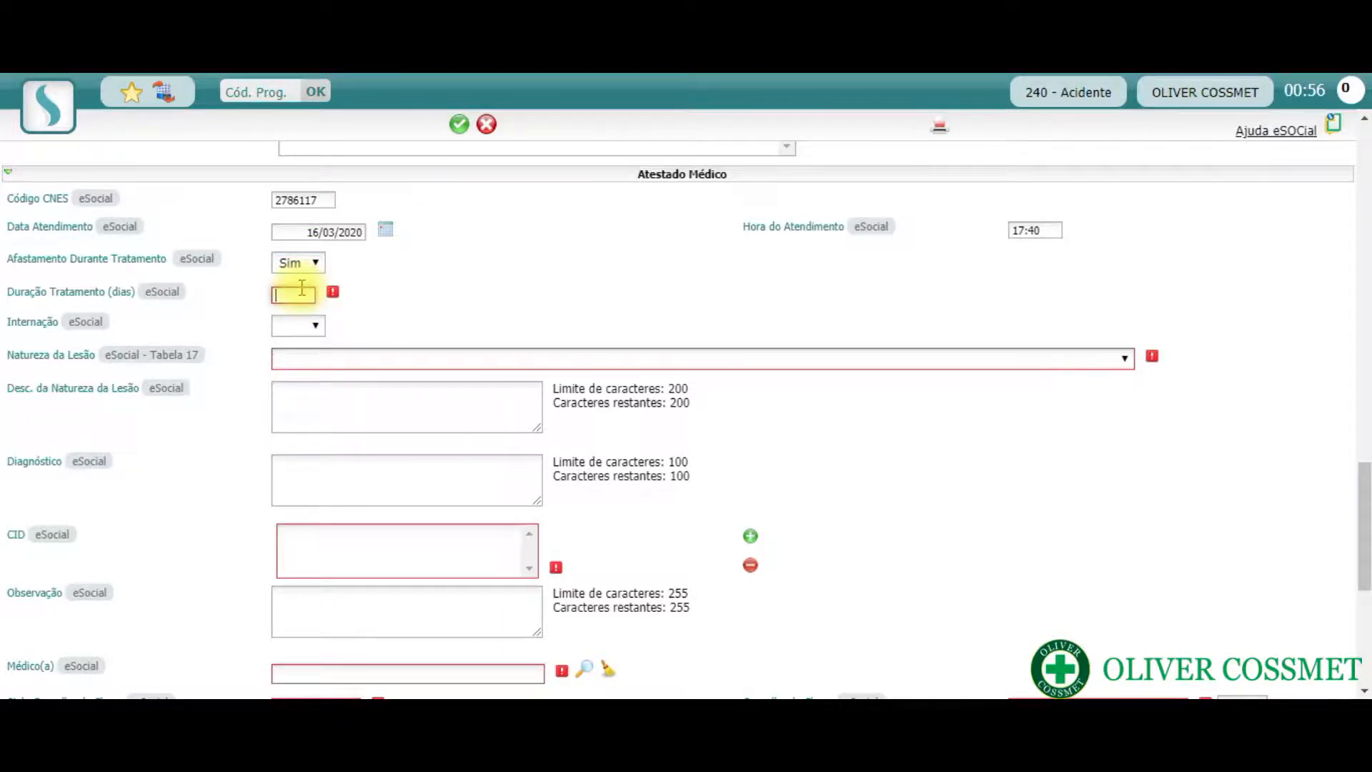
pyautogui.write('60')
pyautogui.click(309, 328)
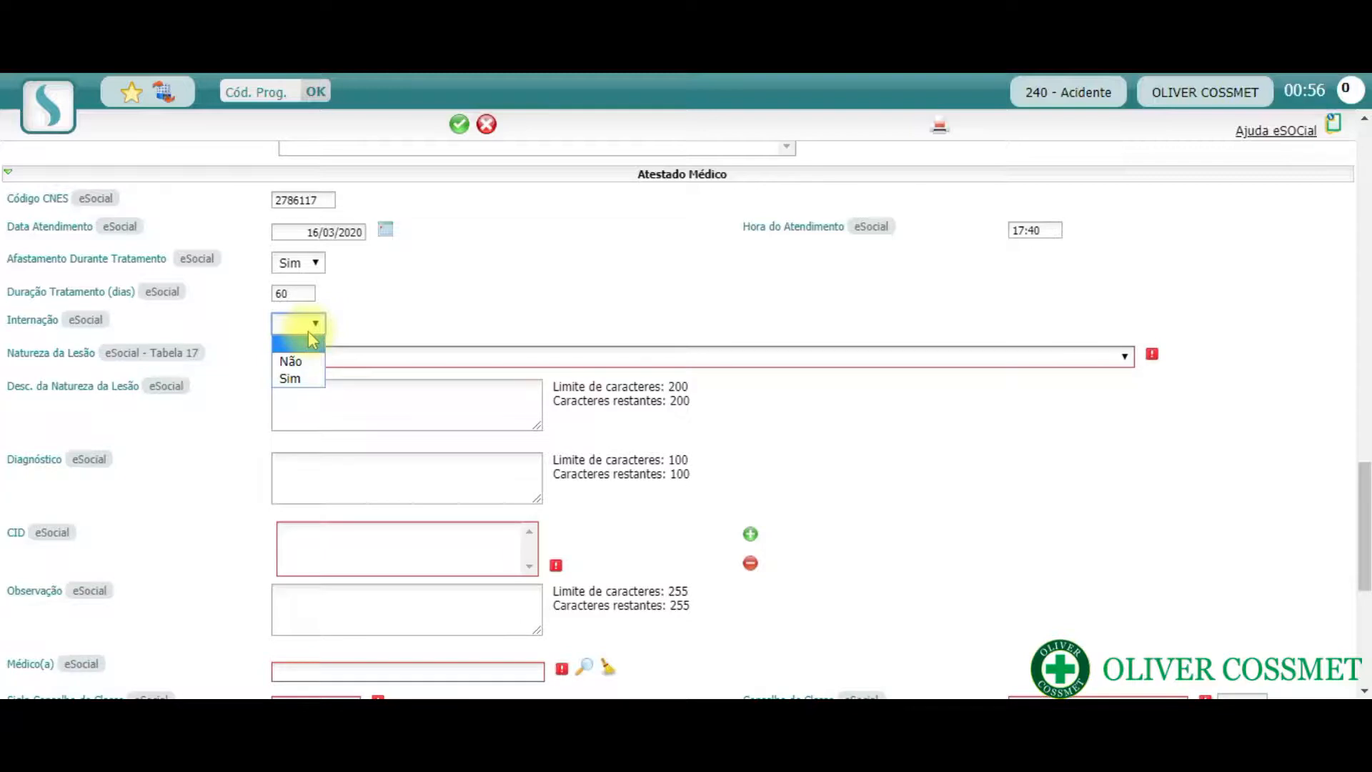
pyautogui.click(291, 360)
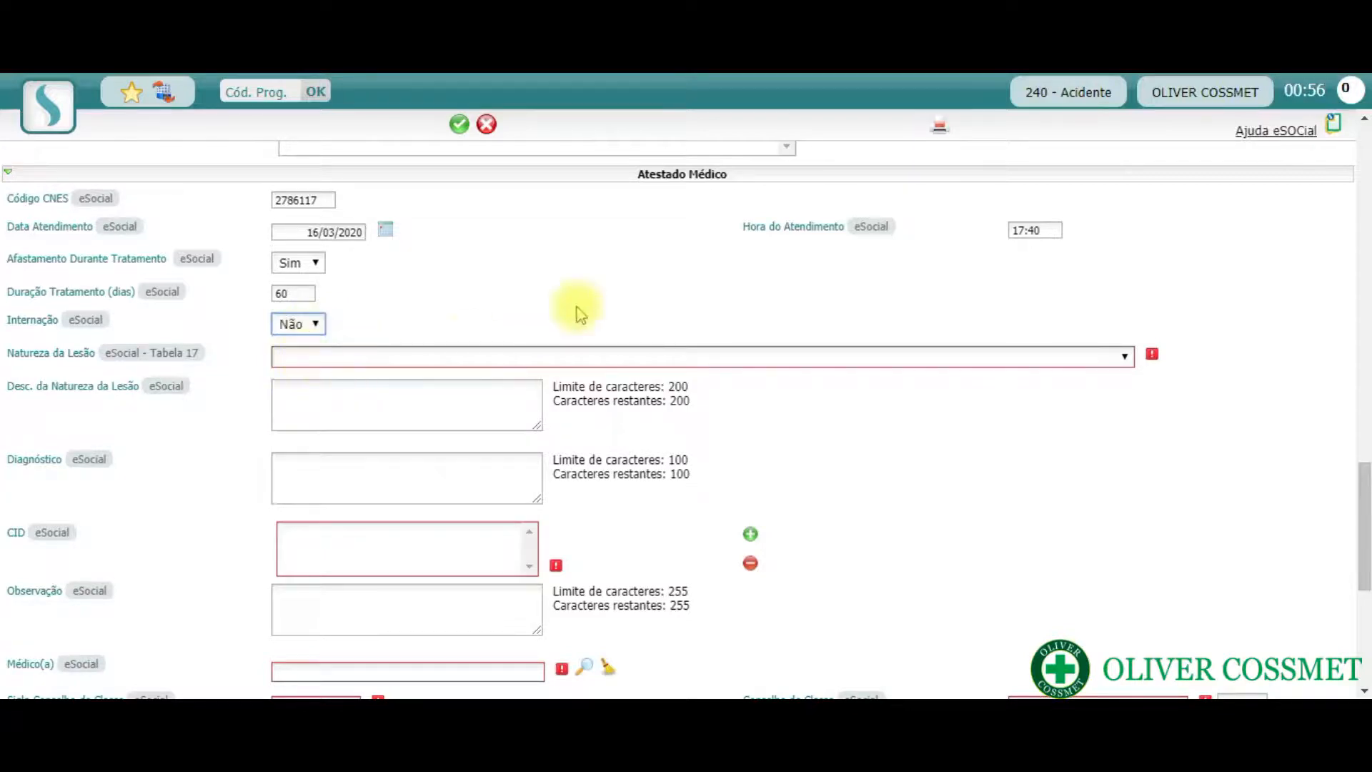
# - Set Natureza da Lesão to Fratura, leaving the injury description and Diagnóstico blank
pyautogui.click(998, 367)
pyautogui.press('f')
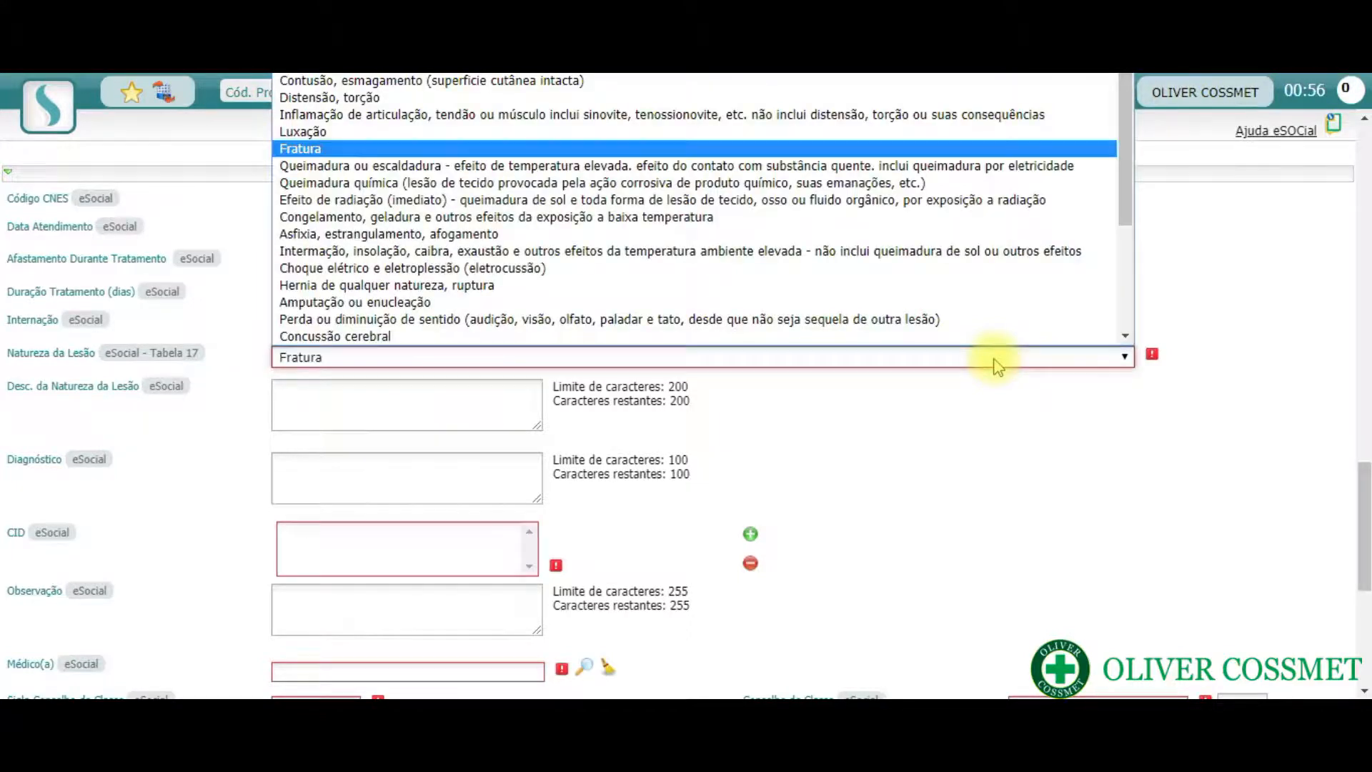
pyautogui.press('Return')
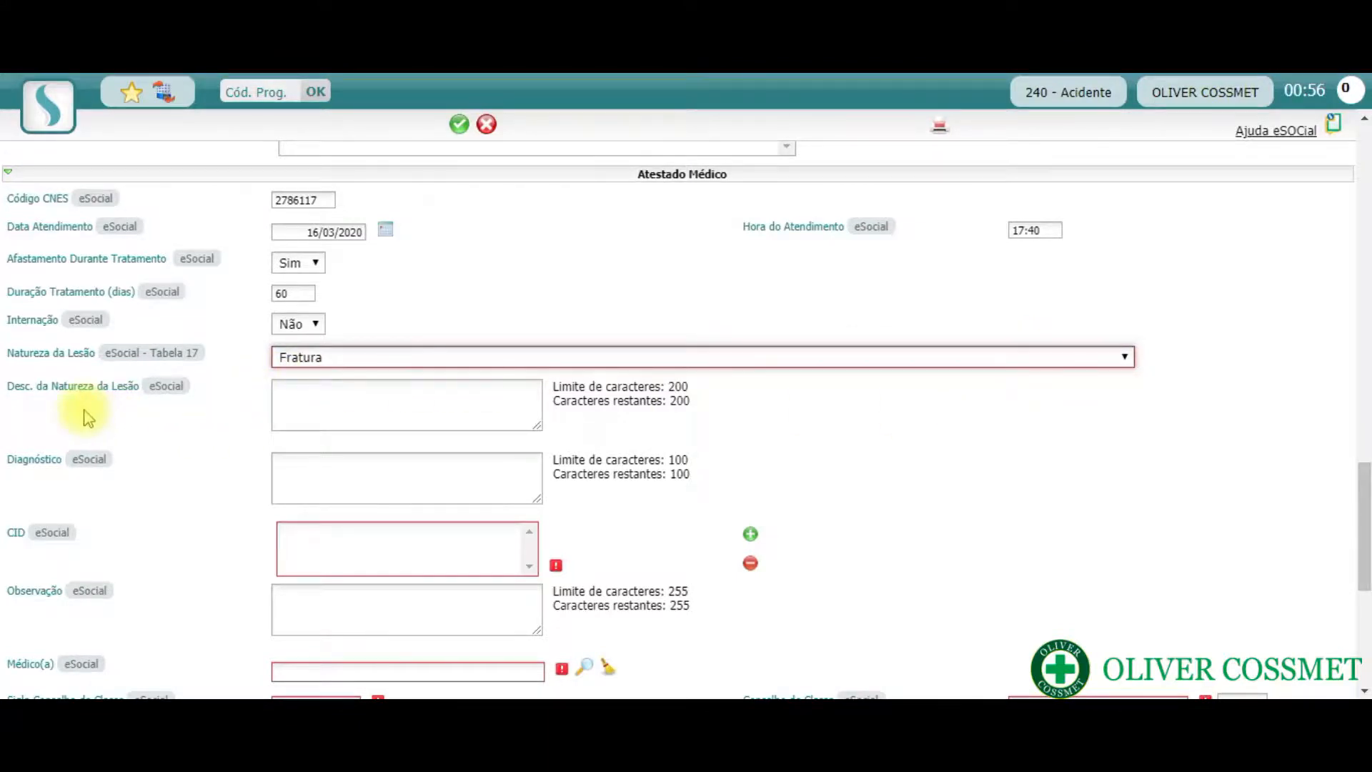
pyautogui.click(306, 401)
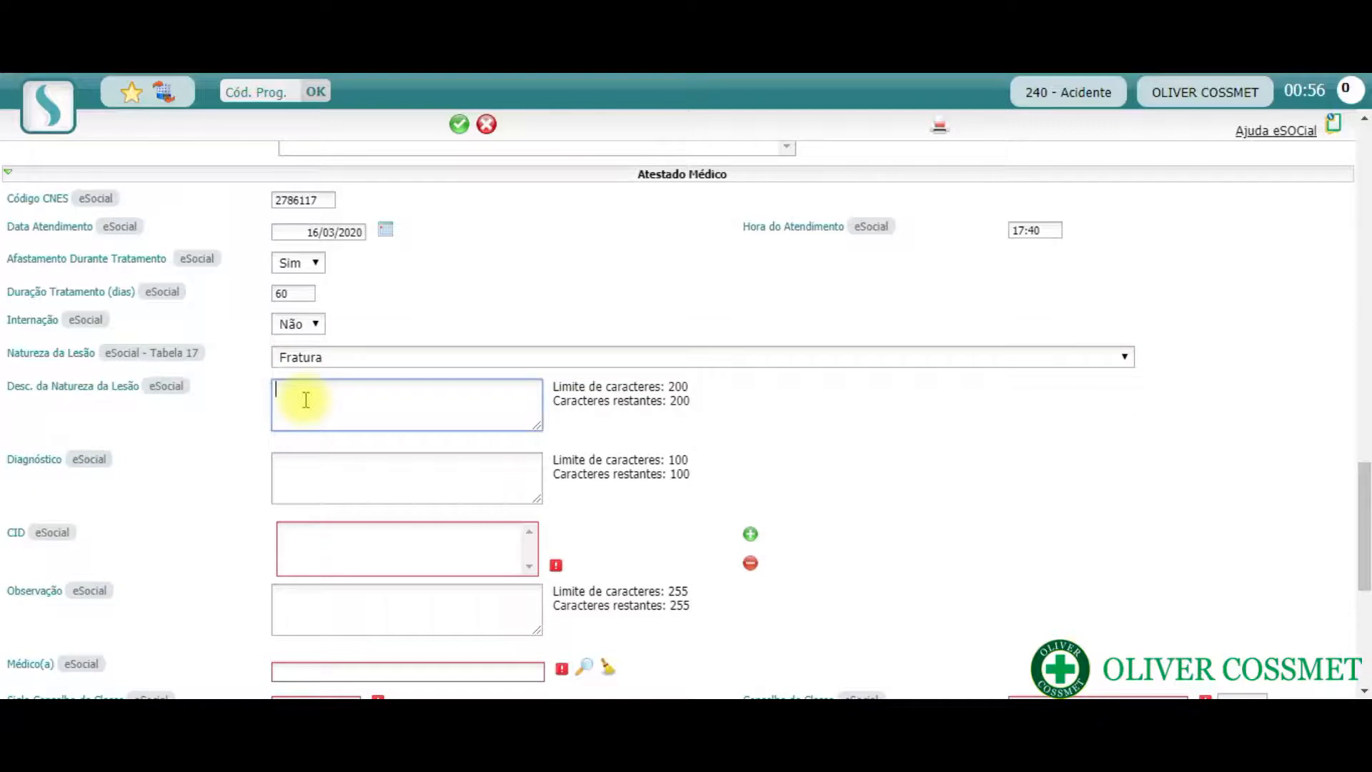
pyautogui.click(323, 479)
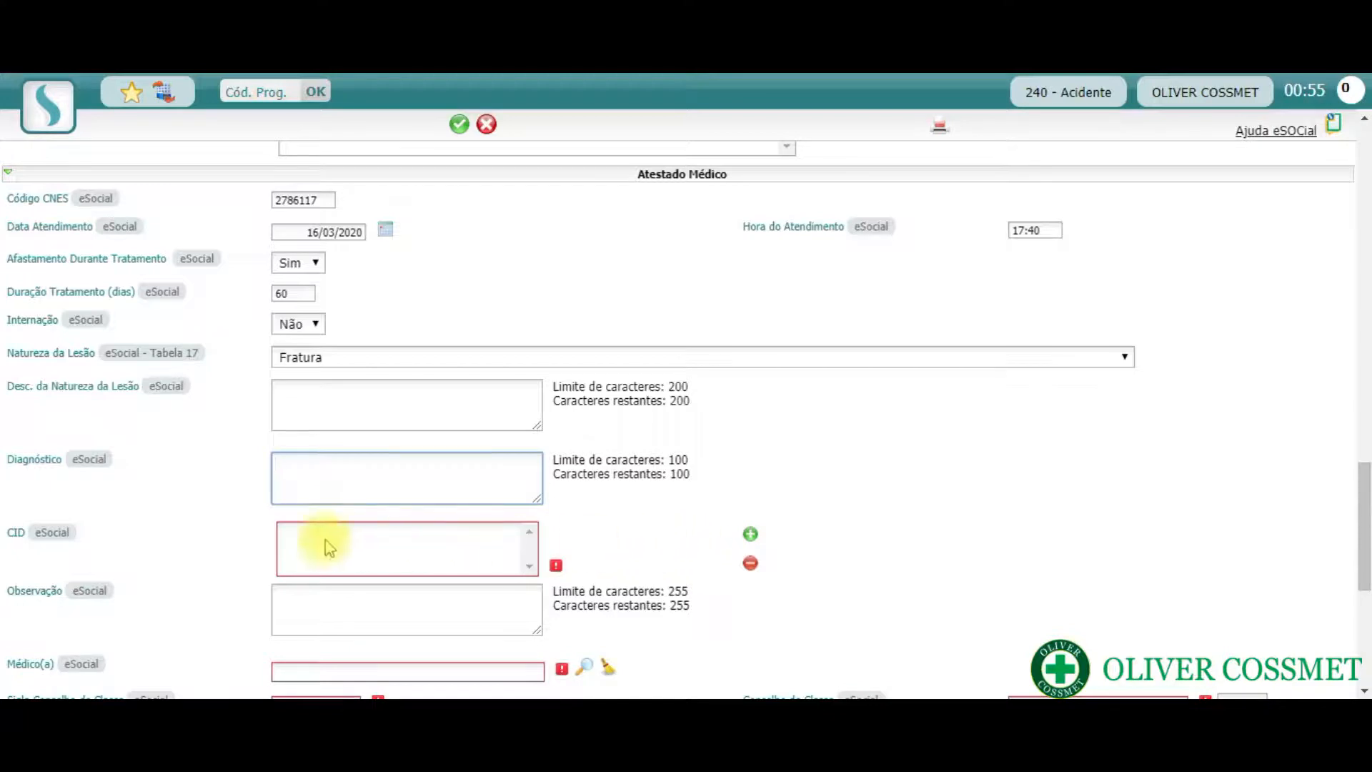
# - Add CID S52 - Fratura do antebraço by searching the CID lookup for s52, and close the lookup window
pyautogui.click(751, 535)
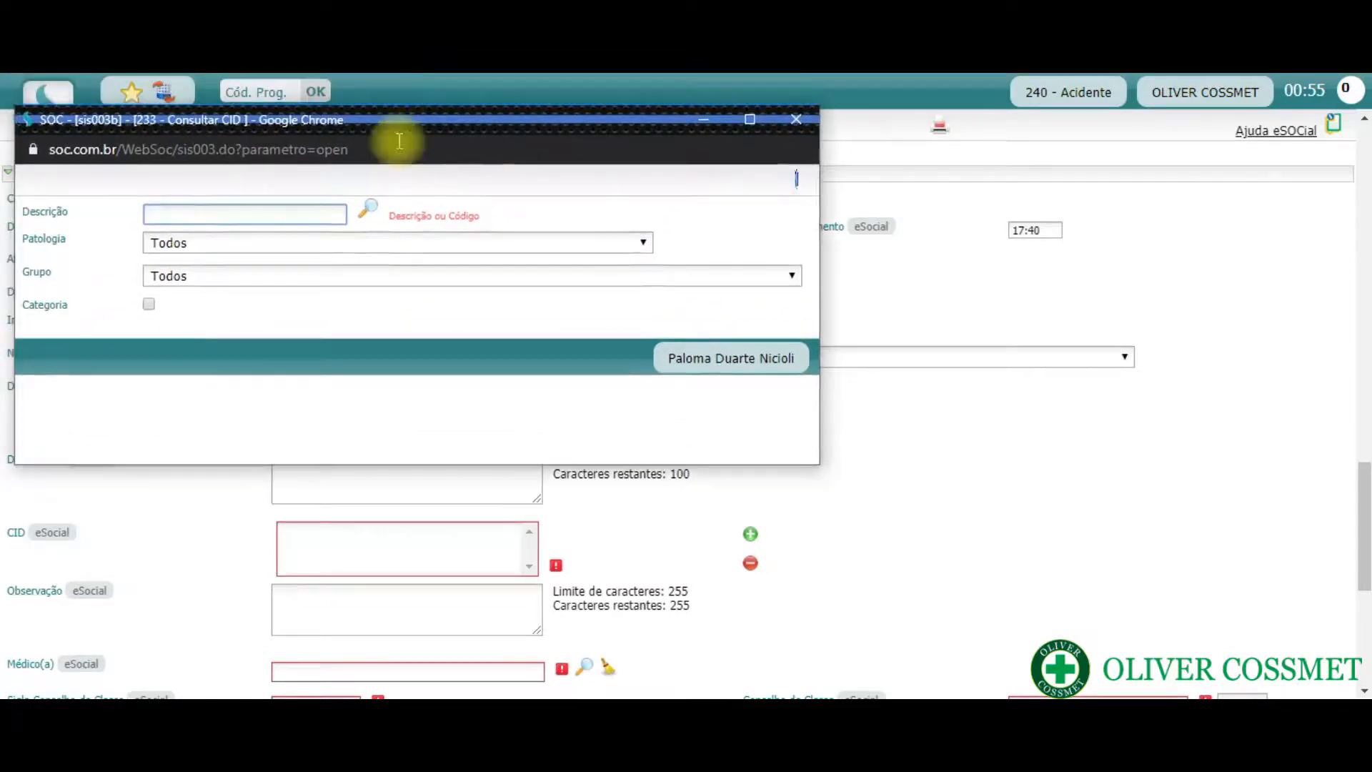
pyautogui.write('s52')
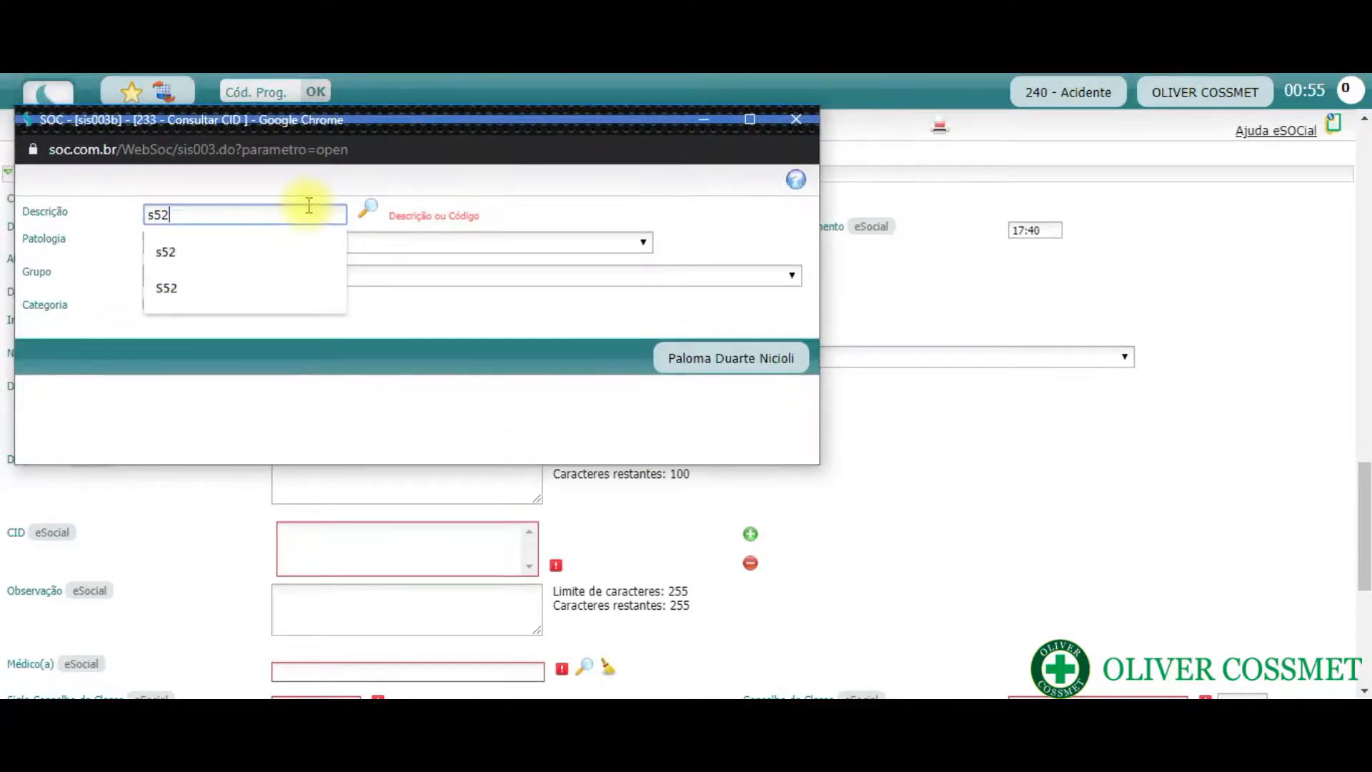
pyautogui.press('Return')
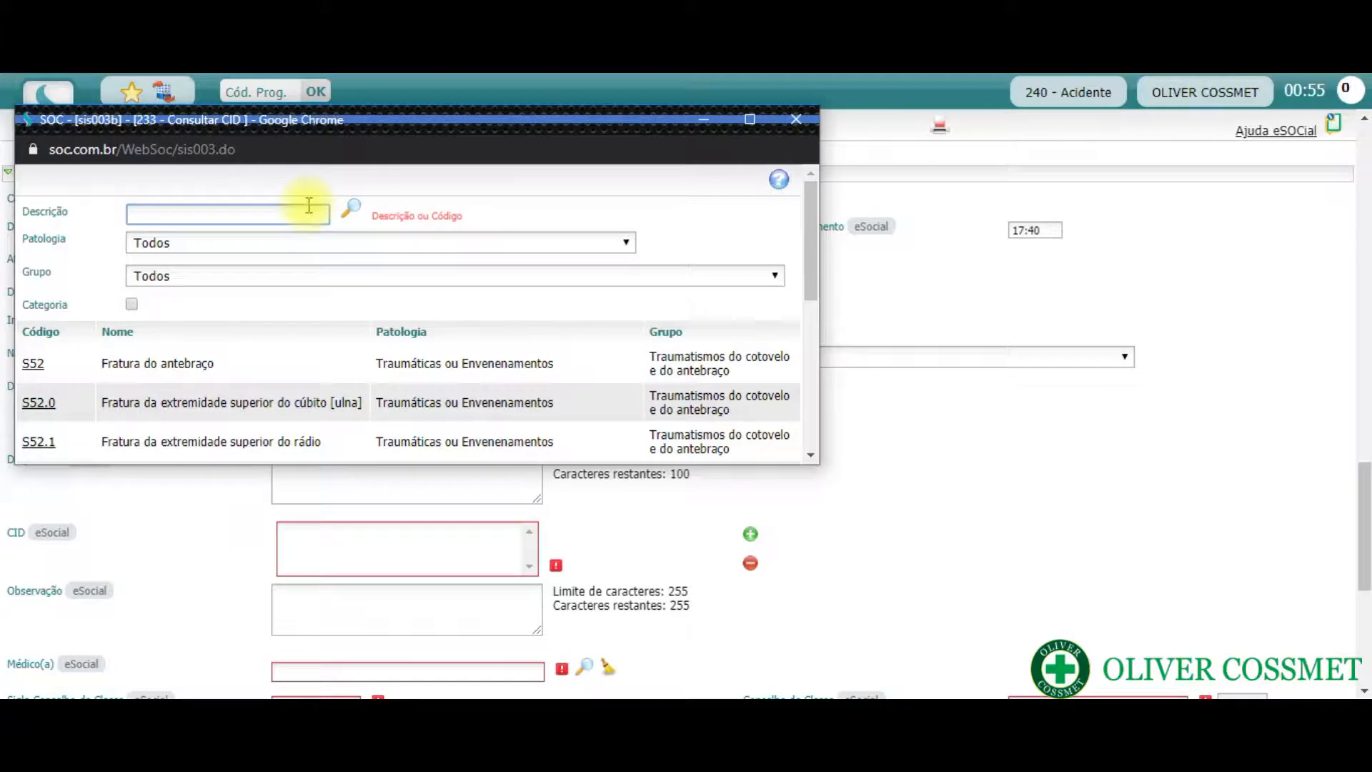
pyautogui.click(34, 364)
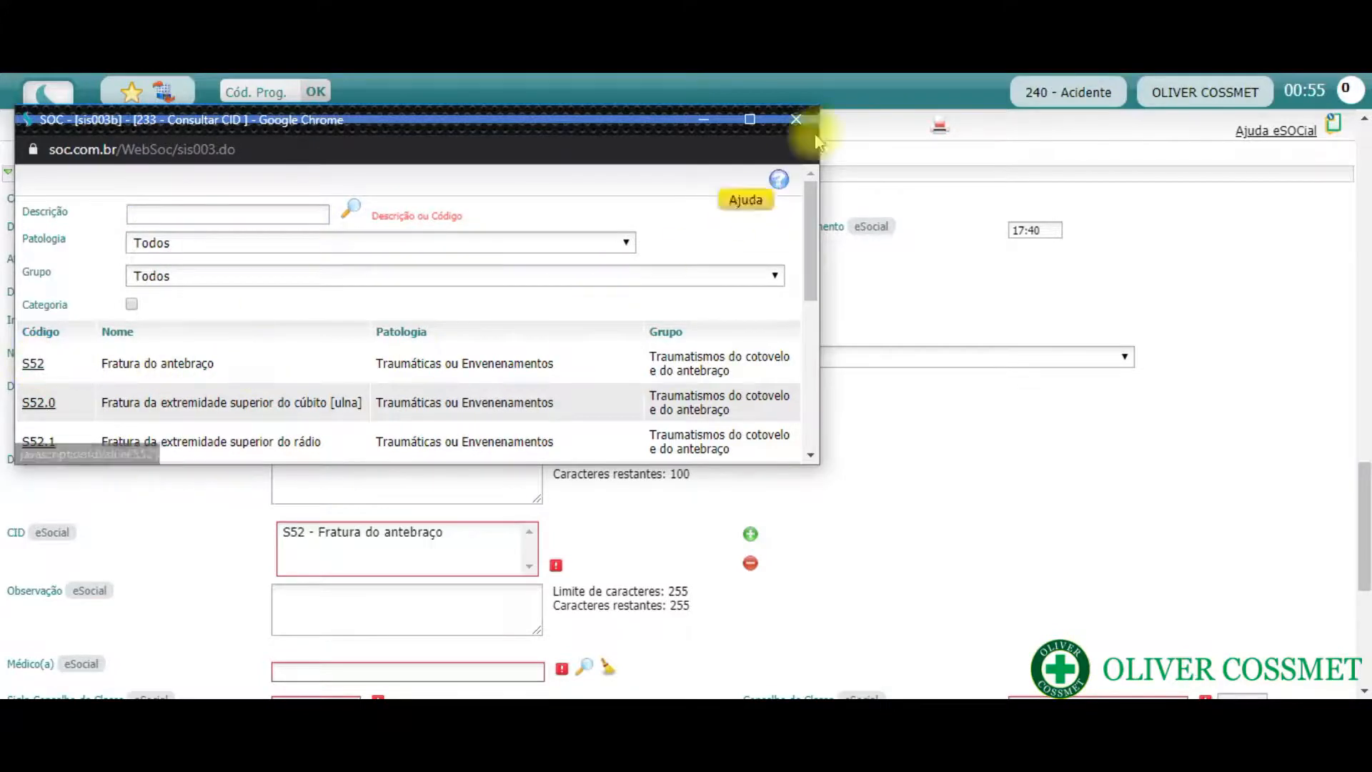
pyautogui.click(799, 119)
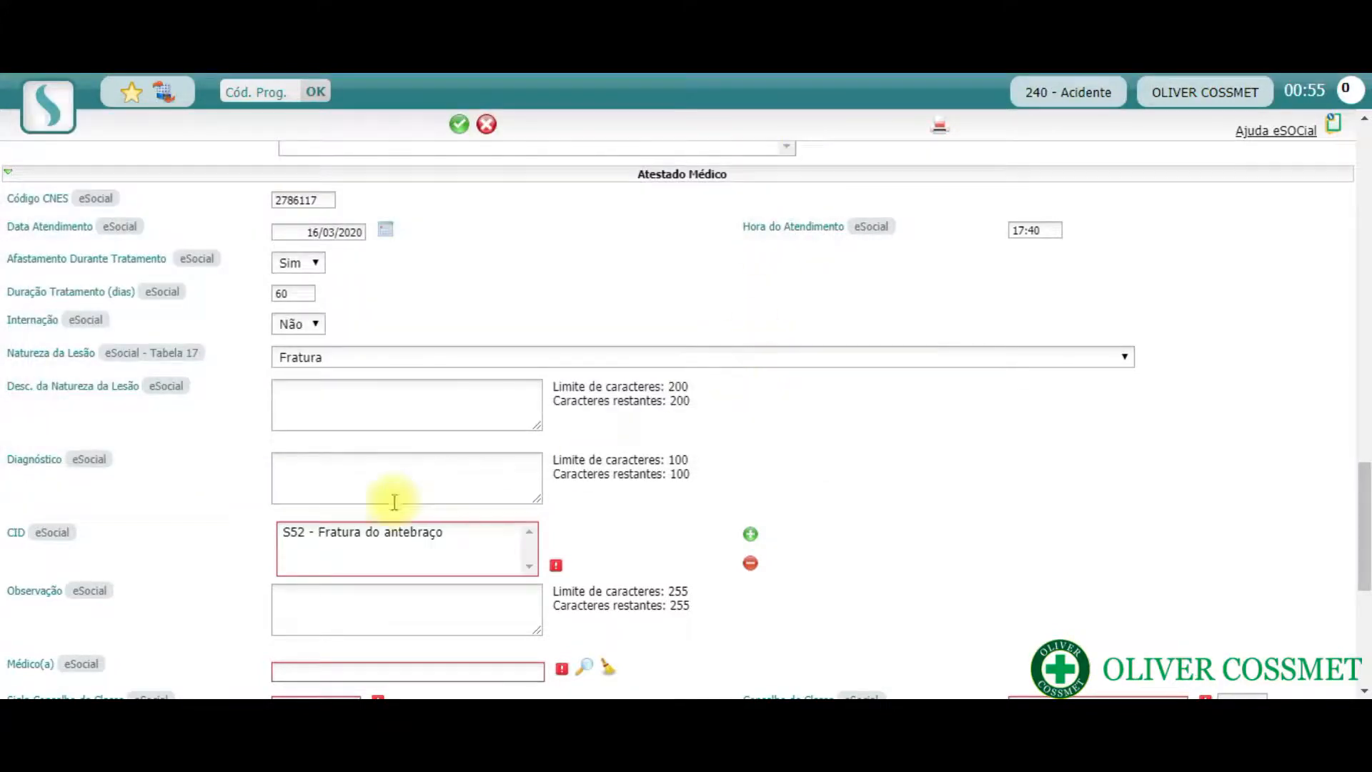
# - Enter Exemplo as the Observação of the medical certificate
pyautogui.scroll(-3, 479, 543)
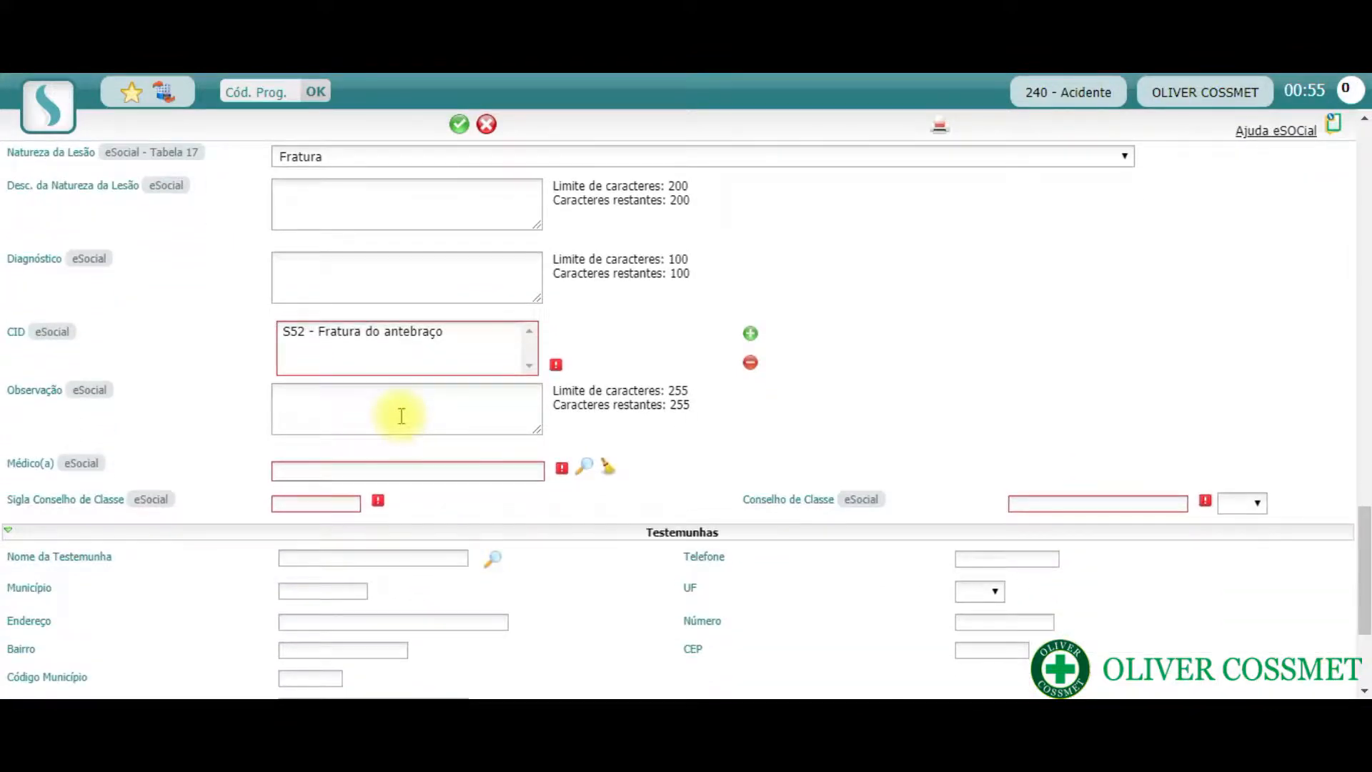
pyautogui.click(401, 414)
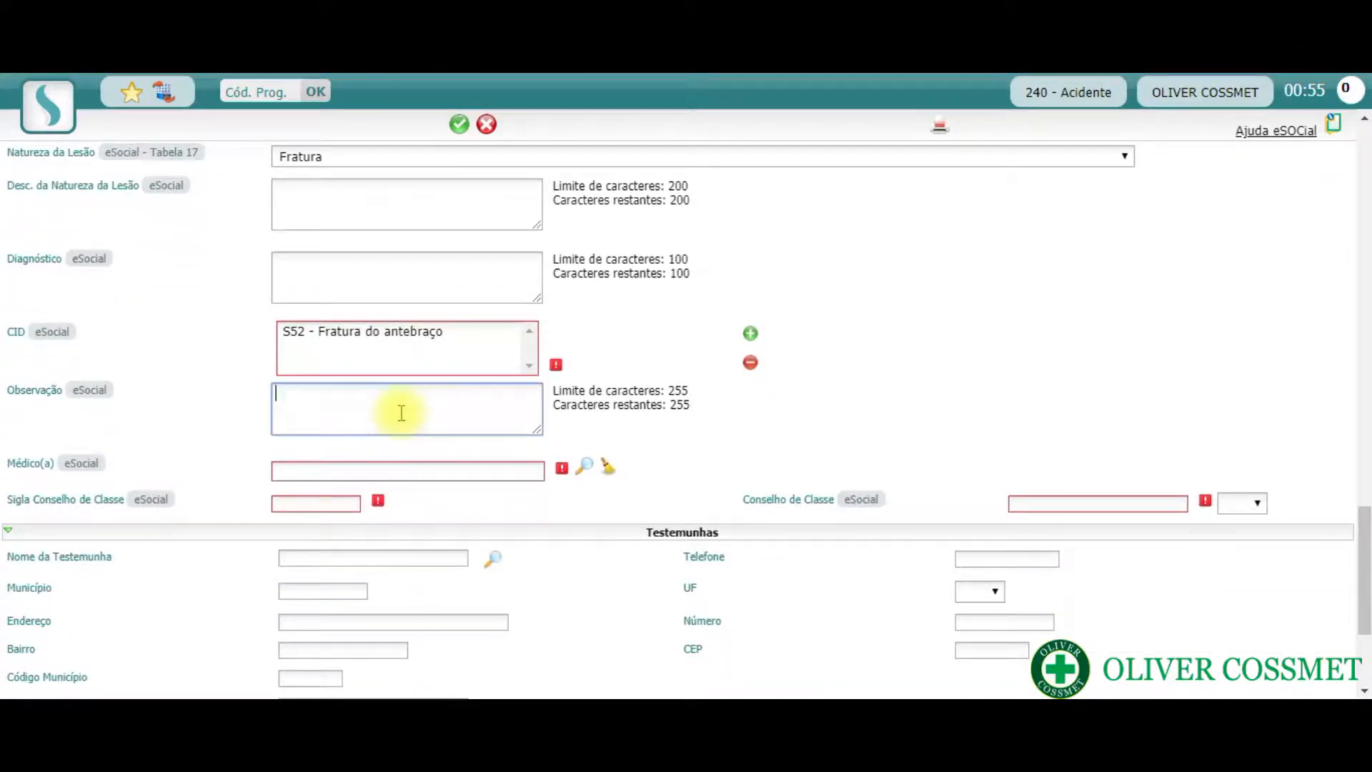
pyautogui.write('Exemplo')
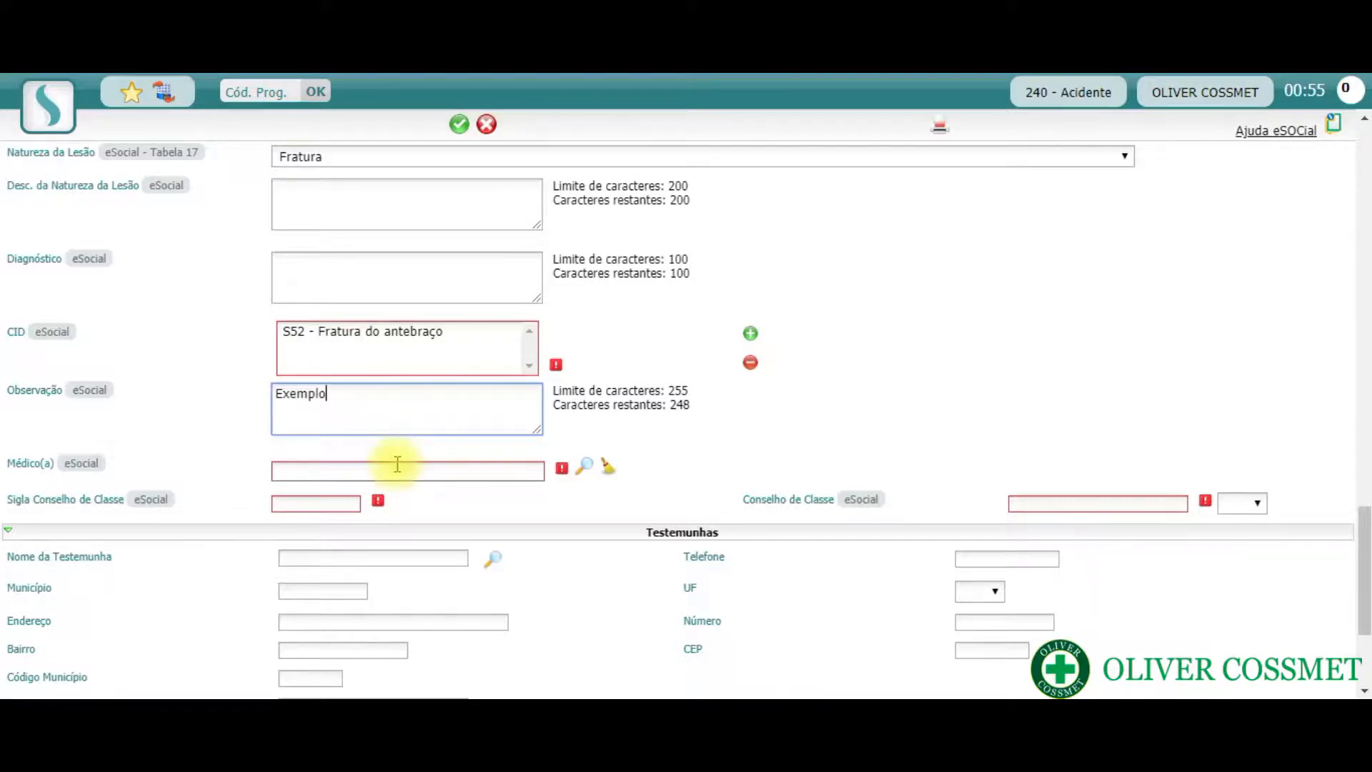
# - Look up the attending doctor by class council registration number and select the matching entry for Médico(a)
pyautogui.click(585, 472)
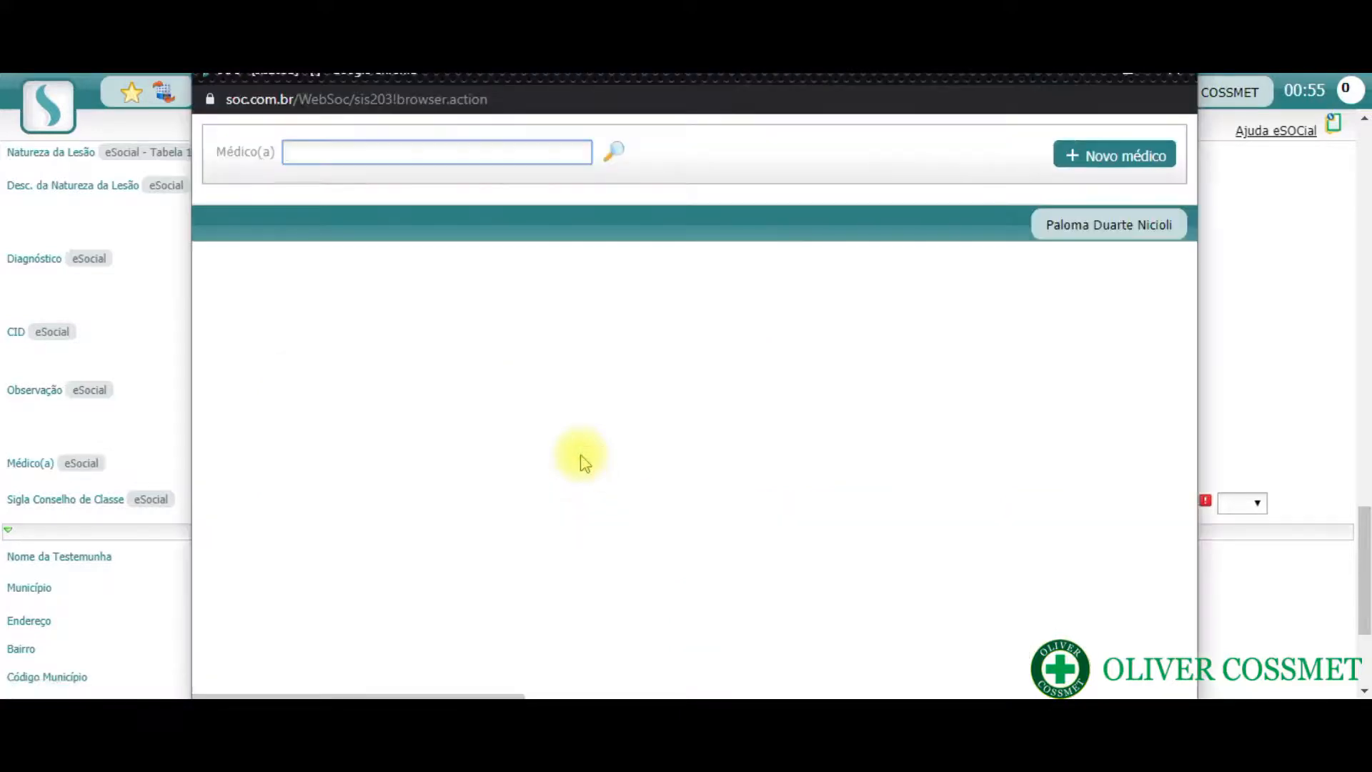
pyautogui.click(693, 79)
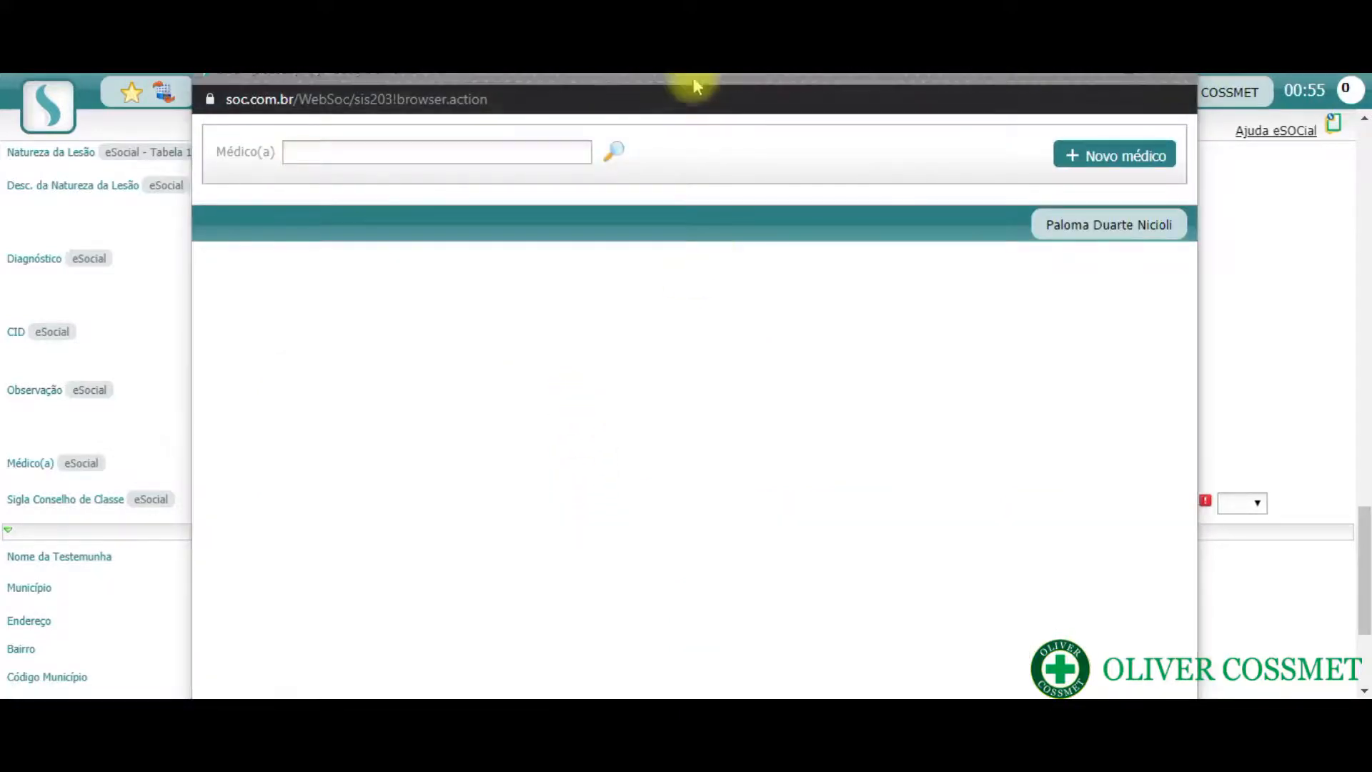
pyautogui.moveTo(701, 73); pyautogui.dragTo(701, 99)
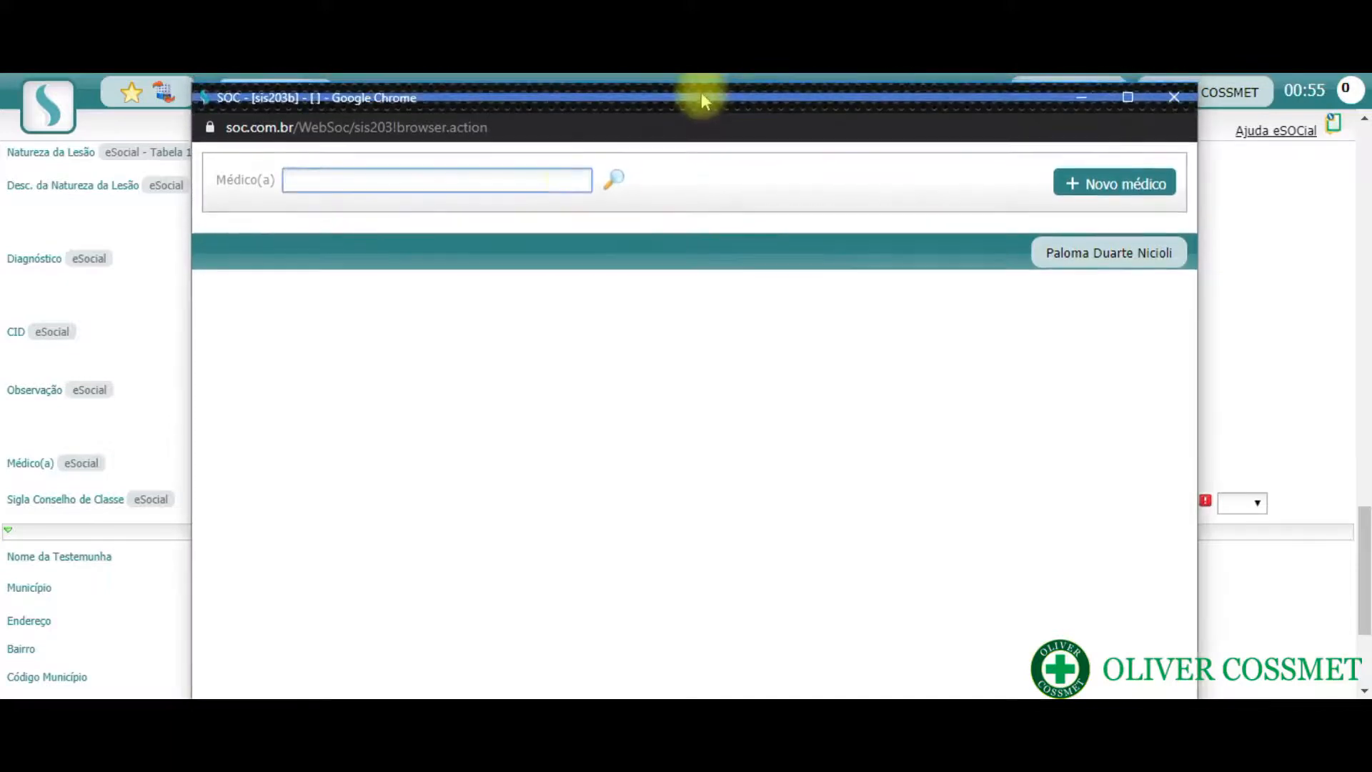
pyautogui.click(529, 183)
pyautogui.write('1299')
pyautogui.press('Return')
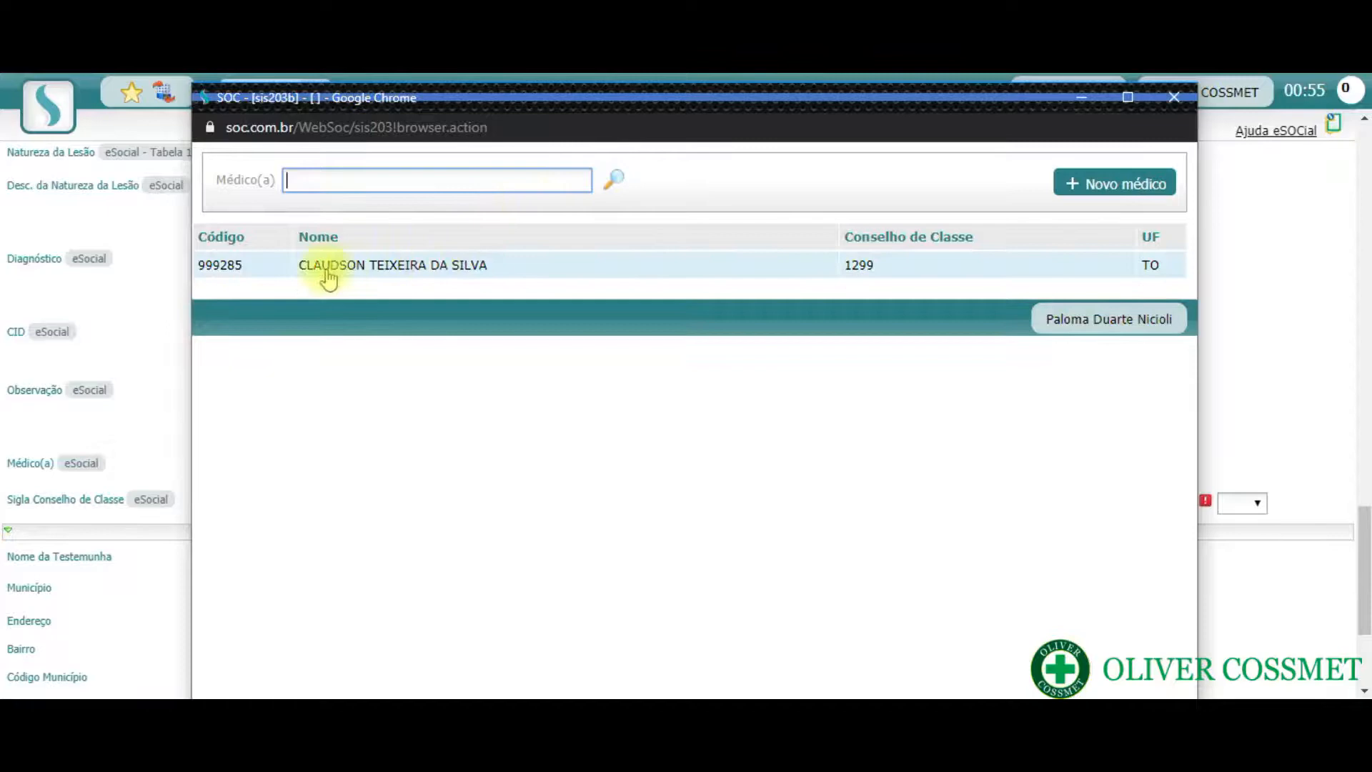
pyautogui.click(219, 267)
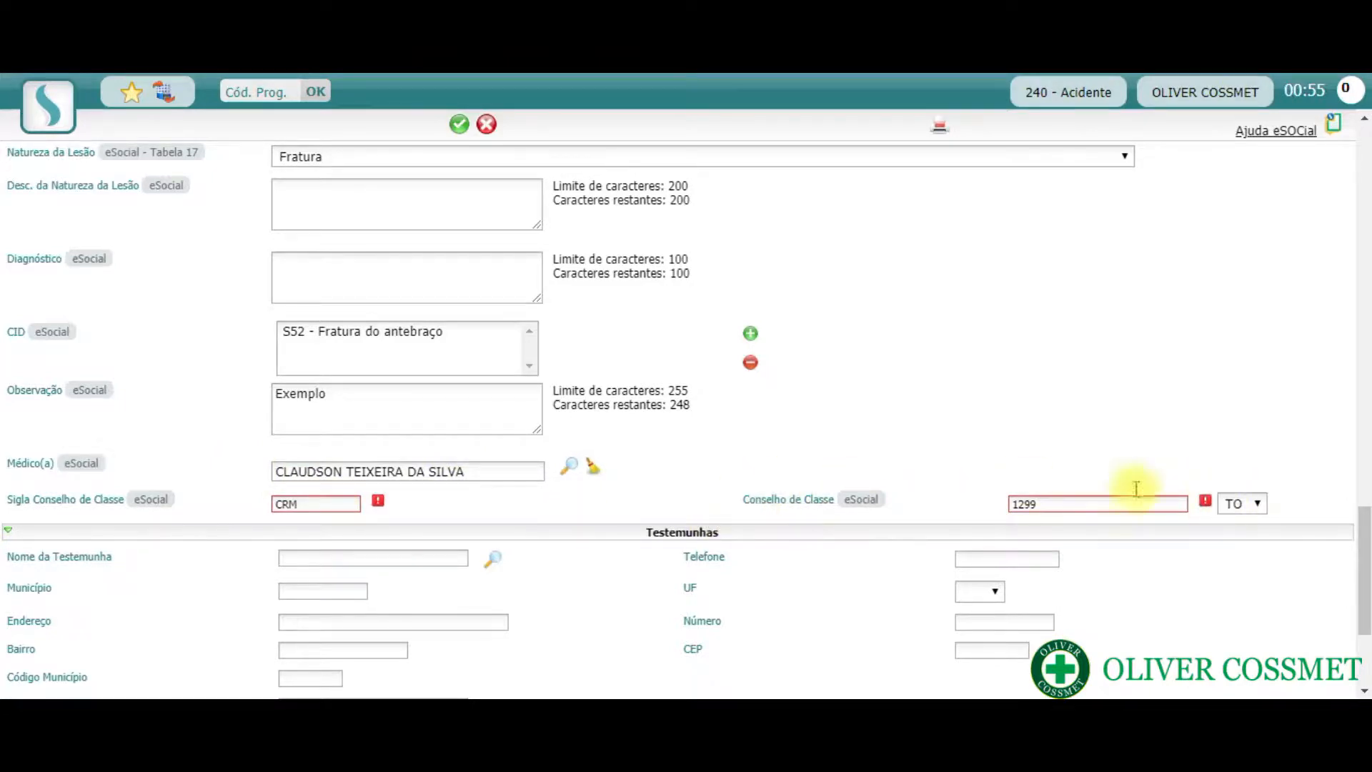
# - Collapse the Testemunhas section and expand the Dados Adicionais section
pyautogui.scroll(-3, 804, 400)
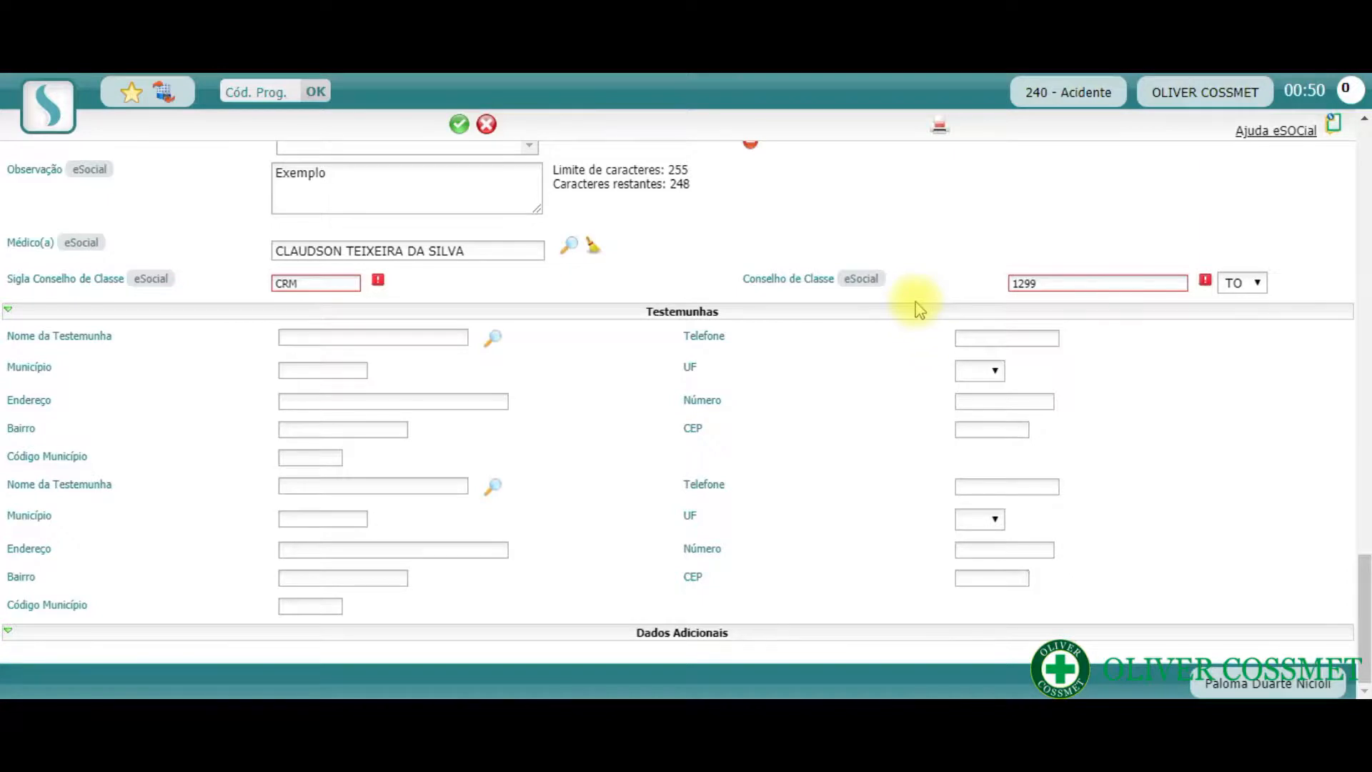
pyautogui.click(9, 313)
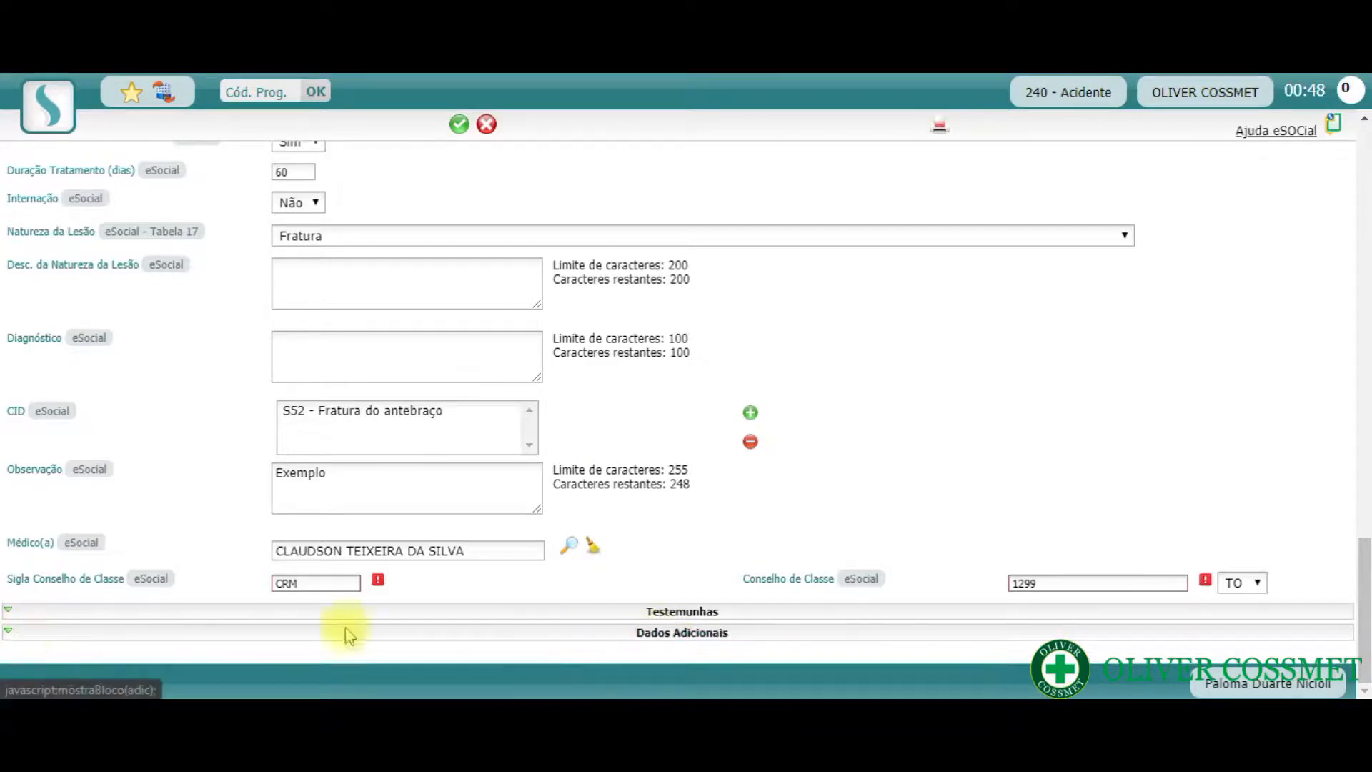
pyautogui.click(8, 631)
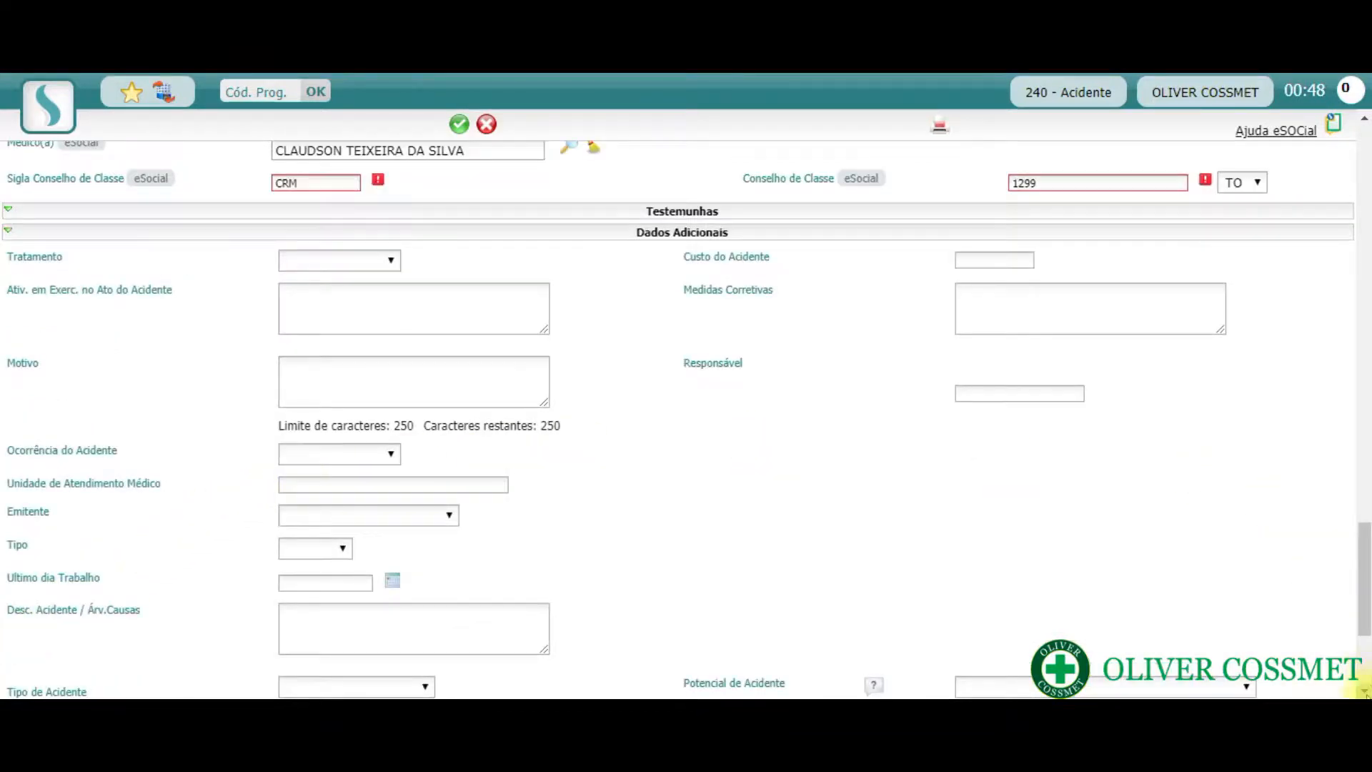
# - Set Tratamento to No Ambulatório and Custo do Acidente to 0,00 in Dados Adicionais
pyautogui.click(1365, 691)
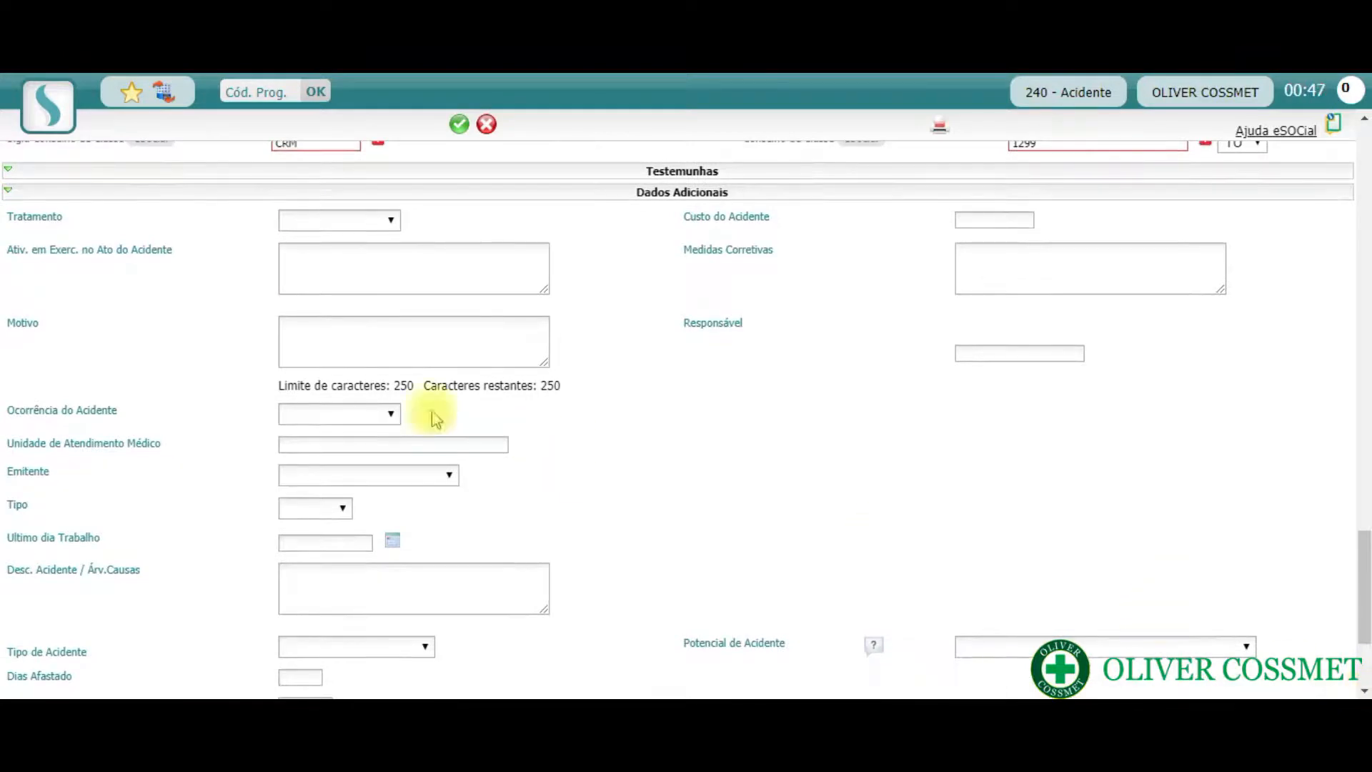
pyautogui.click(390, 222)
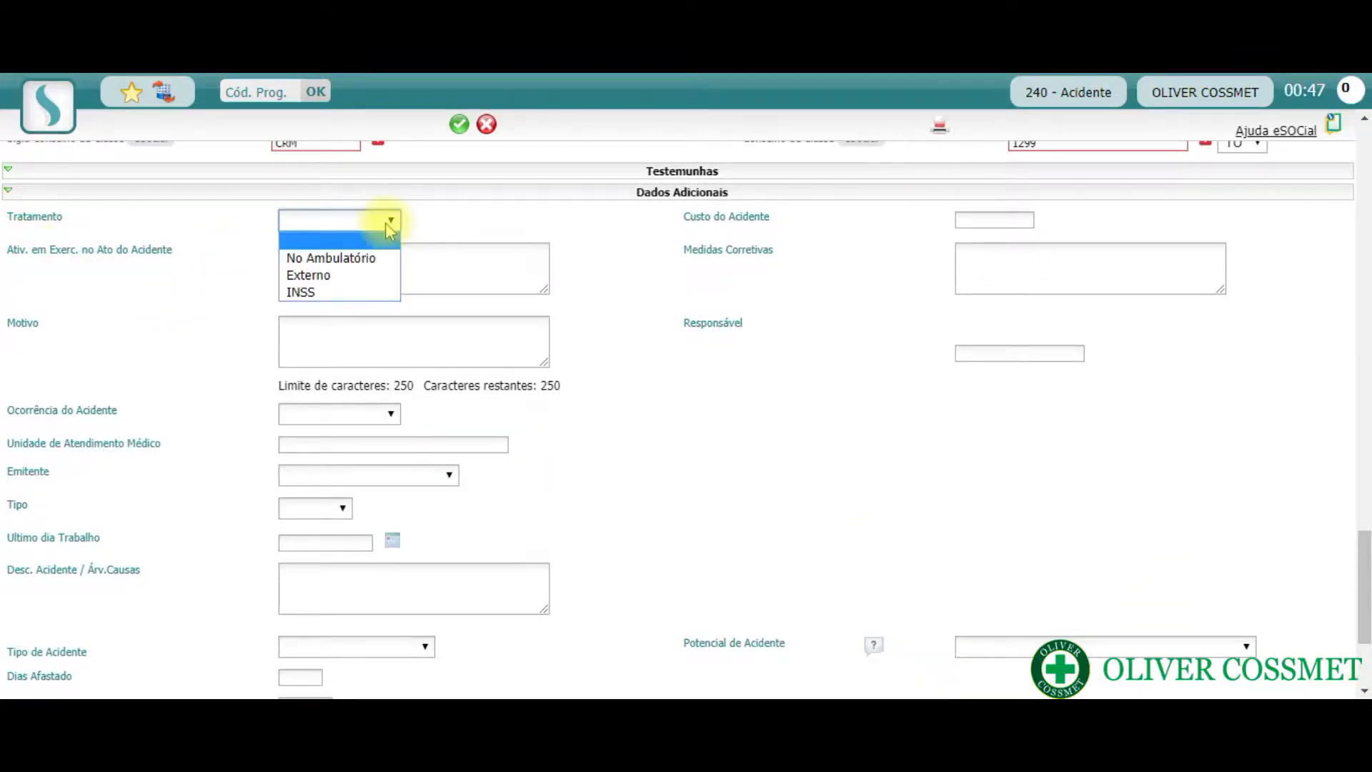
pyautogui.click(384, 266)
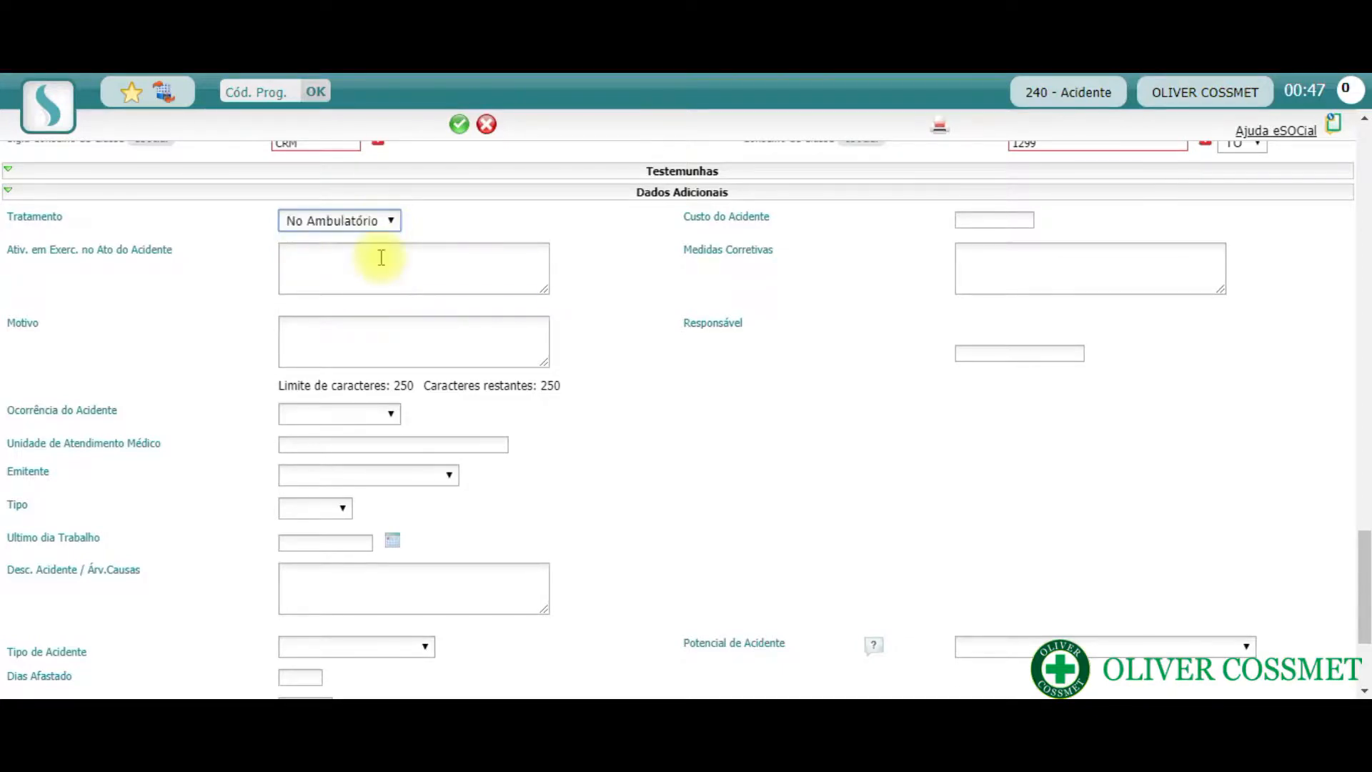
pyautogui.click(1020, 226)
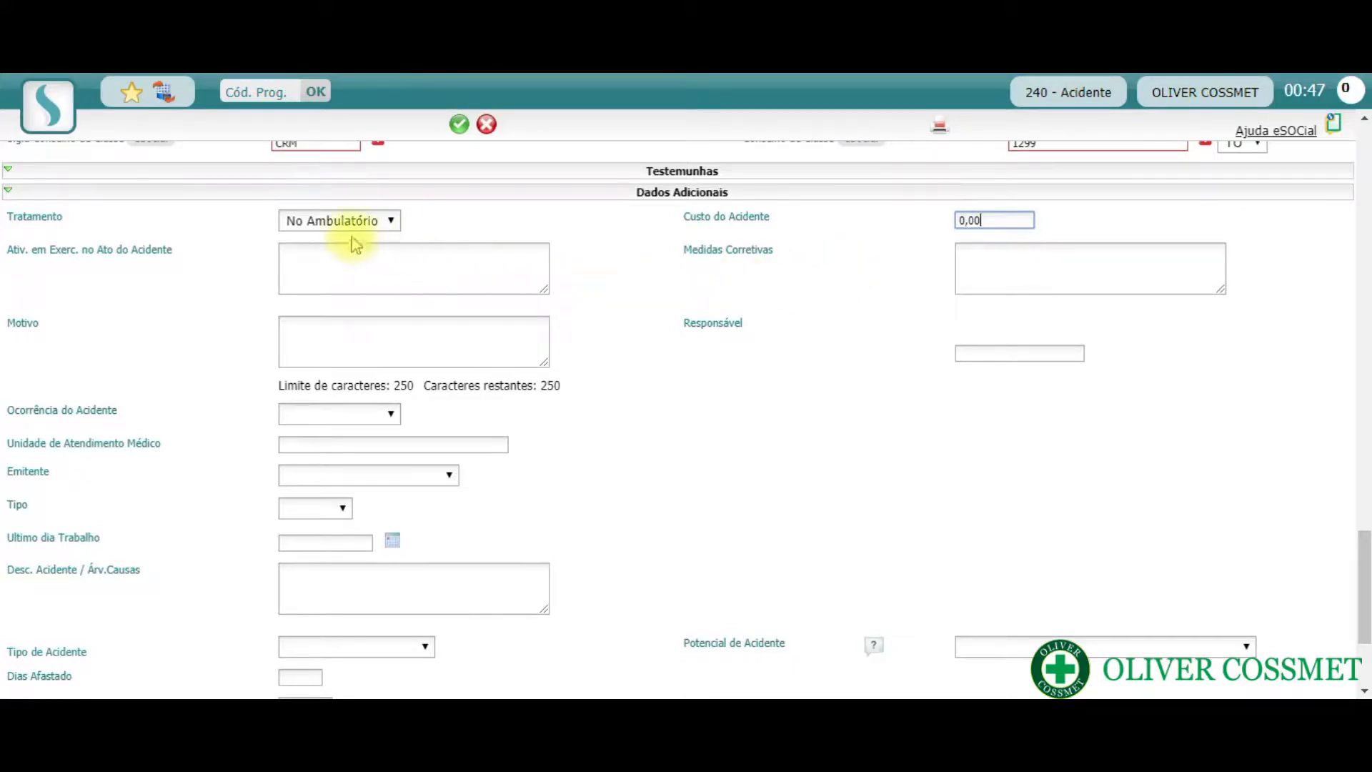
pyautogui.click(301, 254)
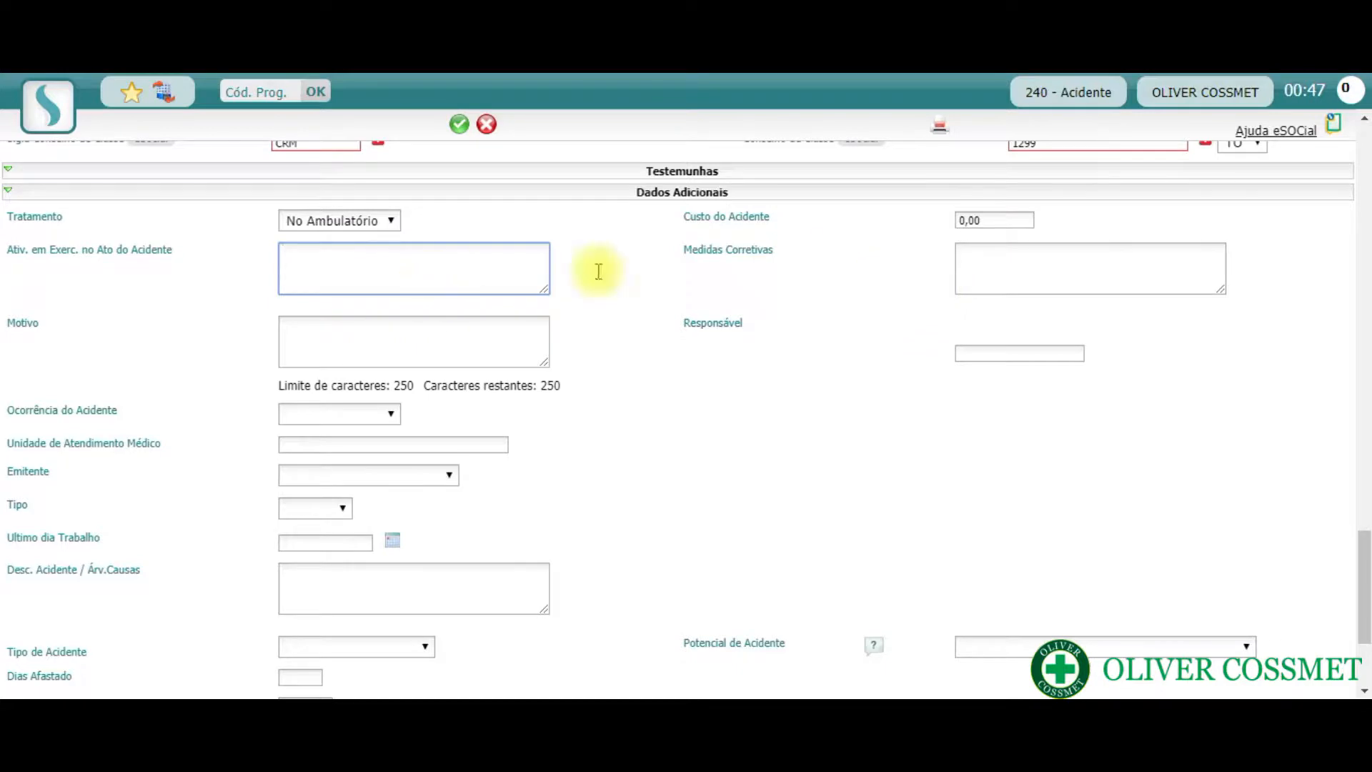
pyautogui.click(1059, 279)
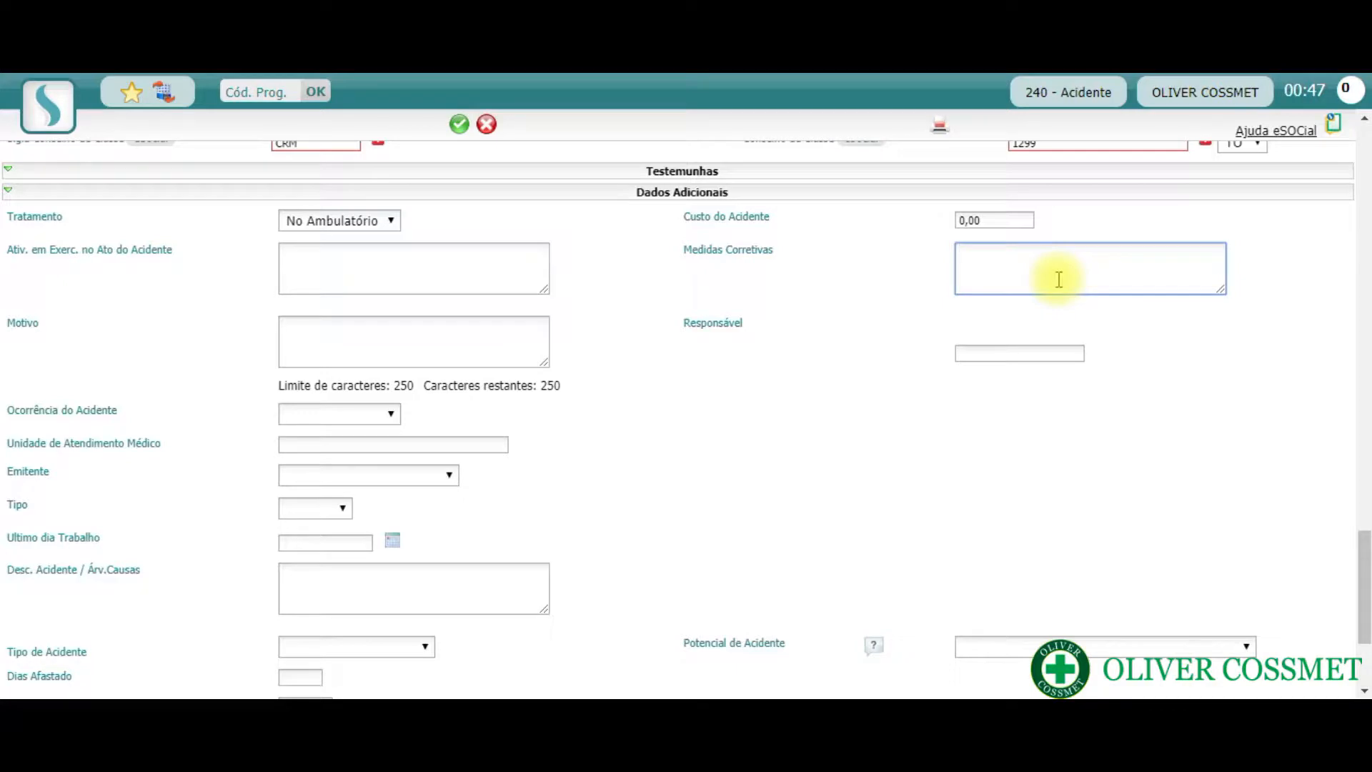
pyautogui.click(335, 331)
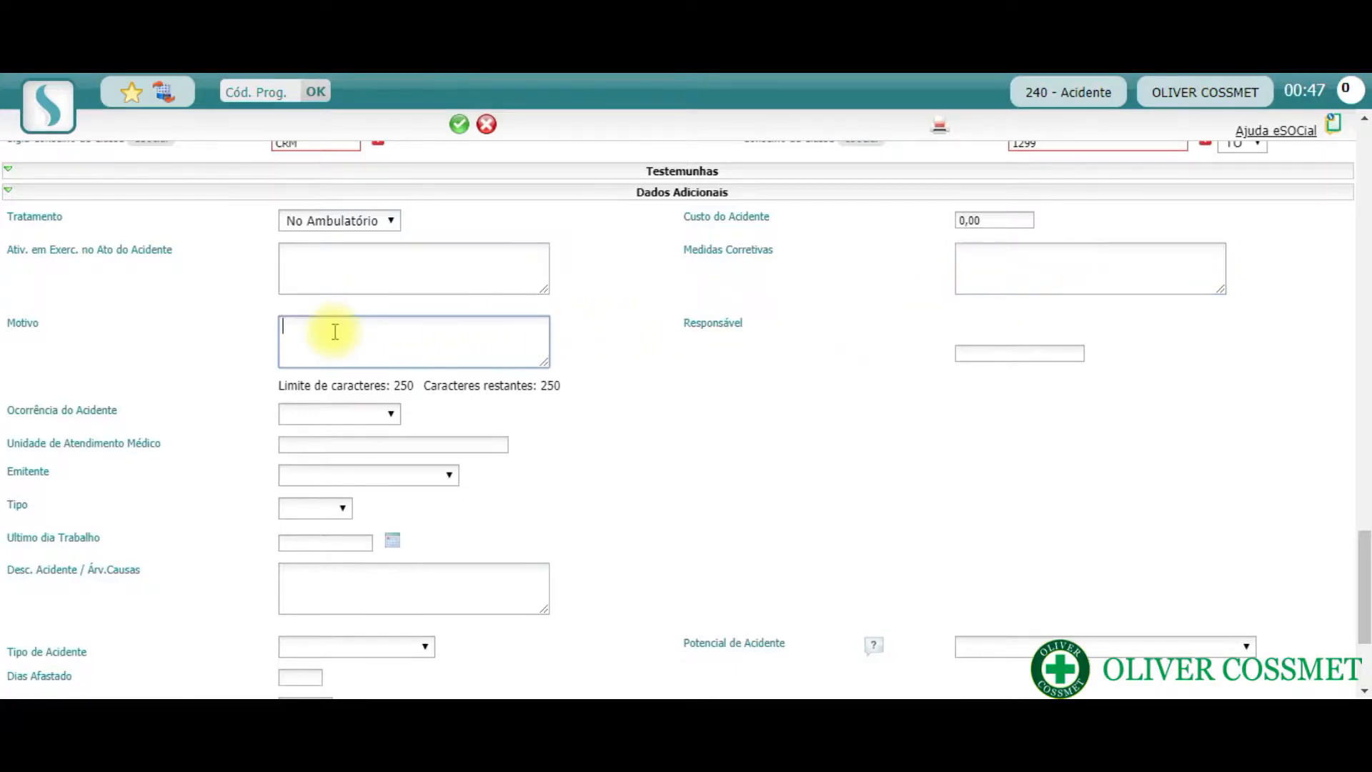
pyautogui.click(960, 353)
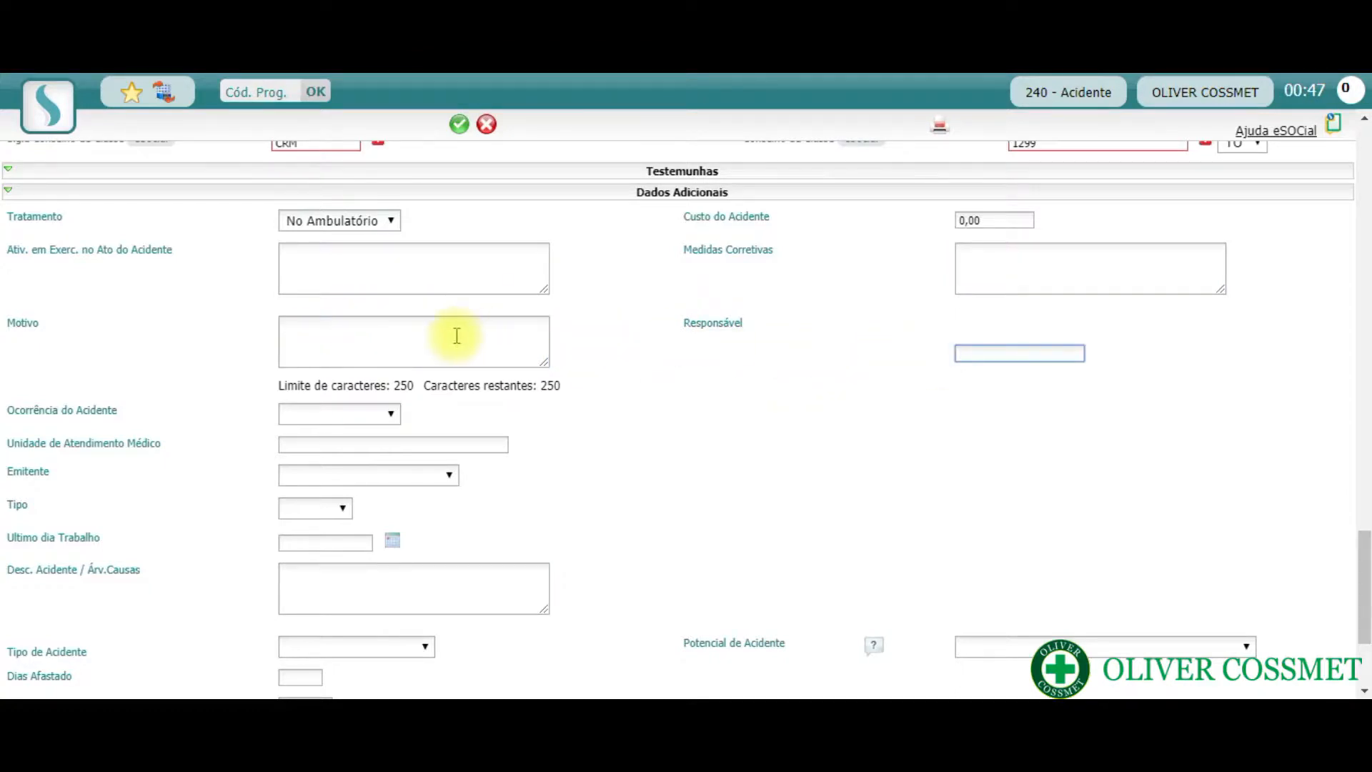
# - Set Ocorrência do Acidente to Acidente and place the cursor in Unidade de Atendimento Médico
pyautogui.click(393, 417)
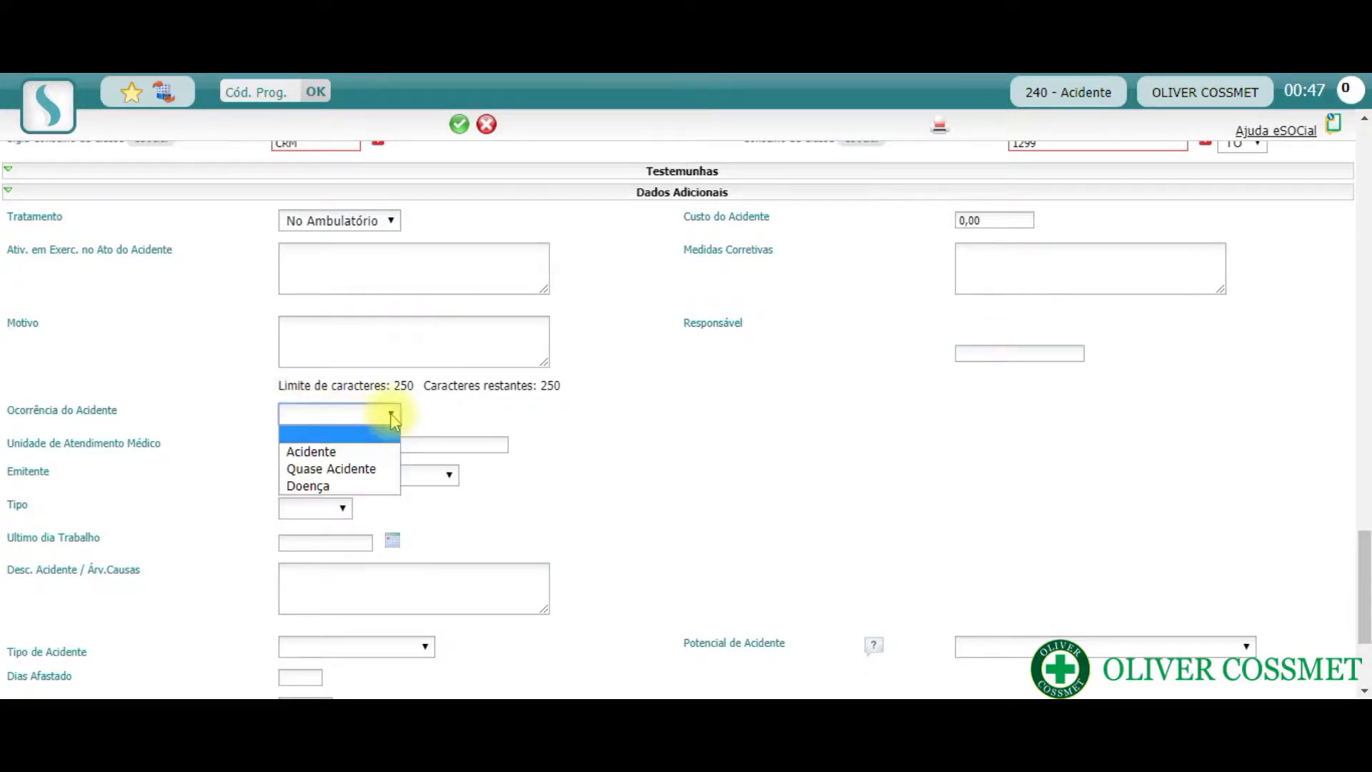
pyautogui.click(379, 452)
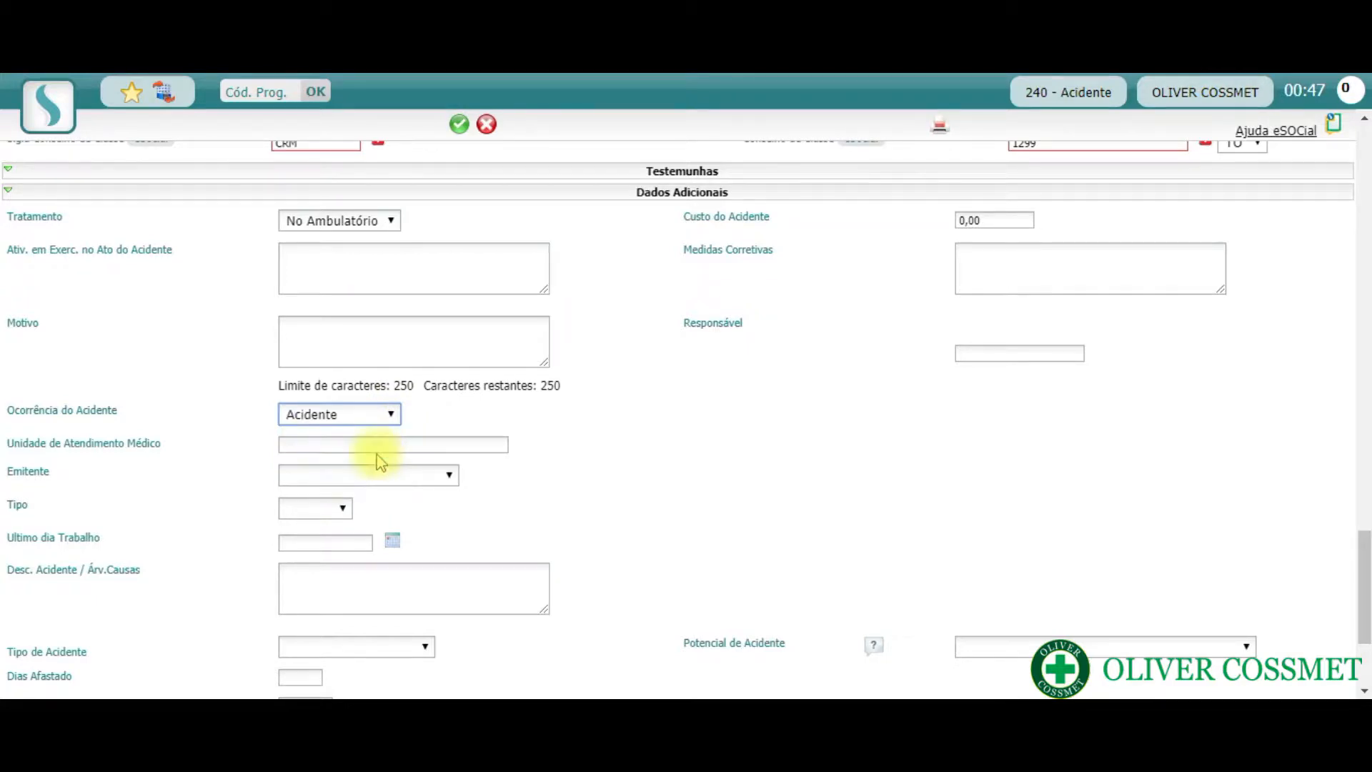
pyautogui.click(379, 449)
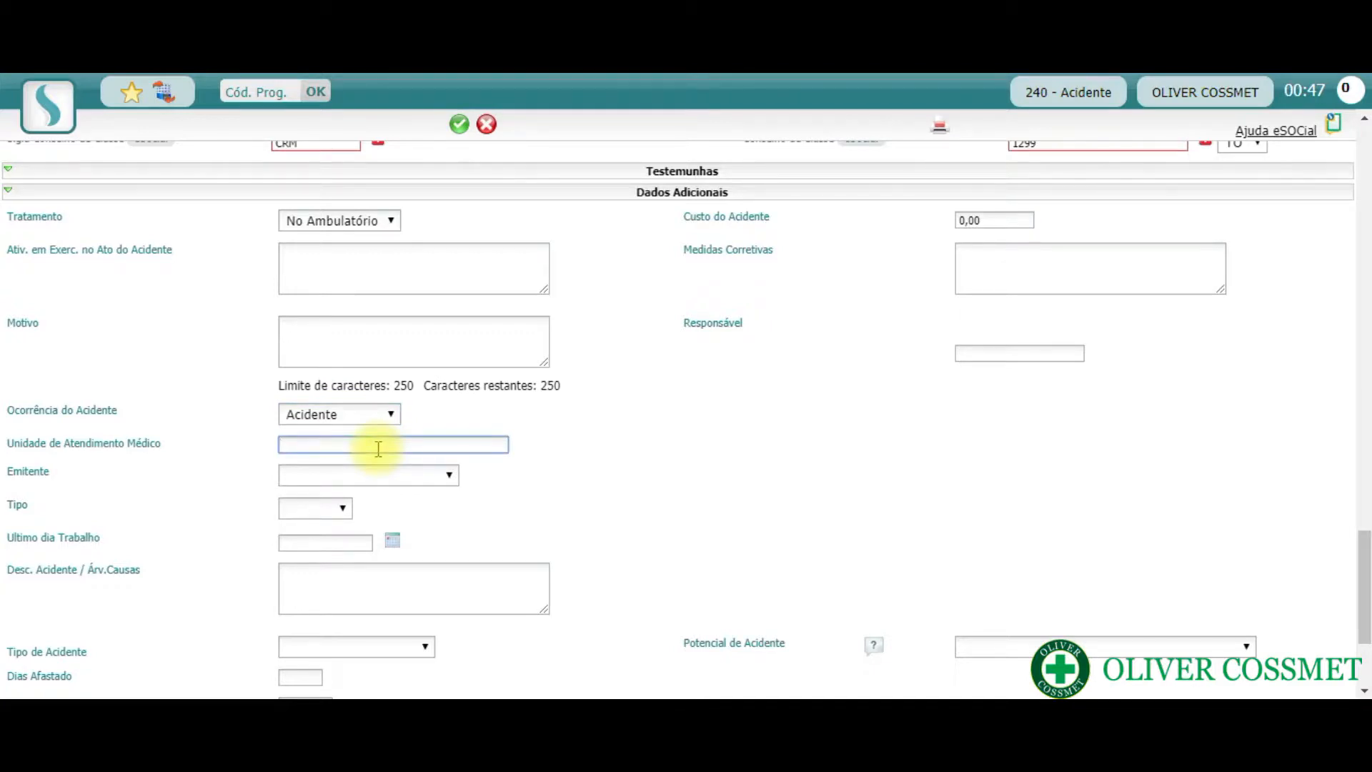
# - Enter HGP as the Unidade de Atendimento Médico and set Emitente to Empregador
pyautogui.write('HGP')
pyautogui.click(373, 477)
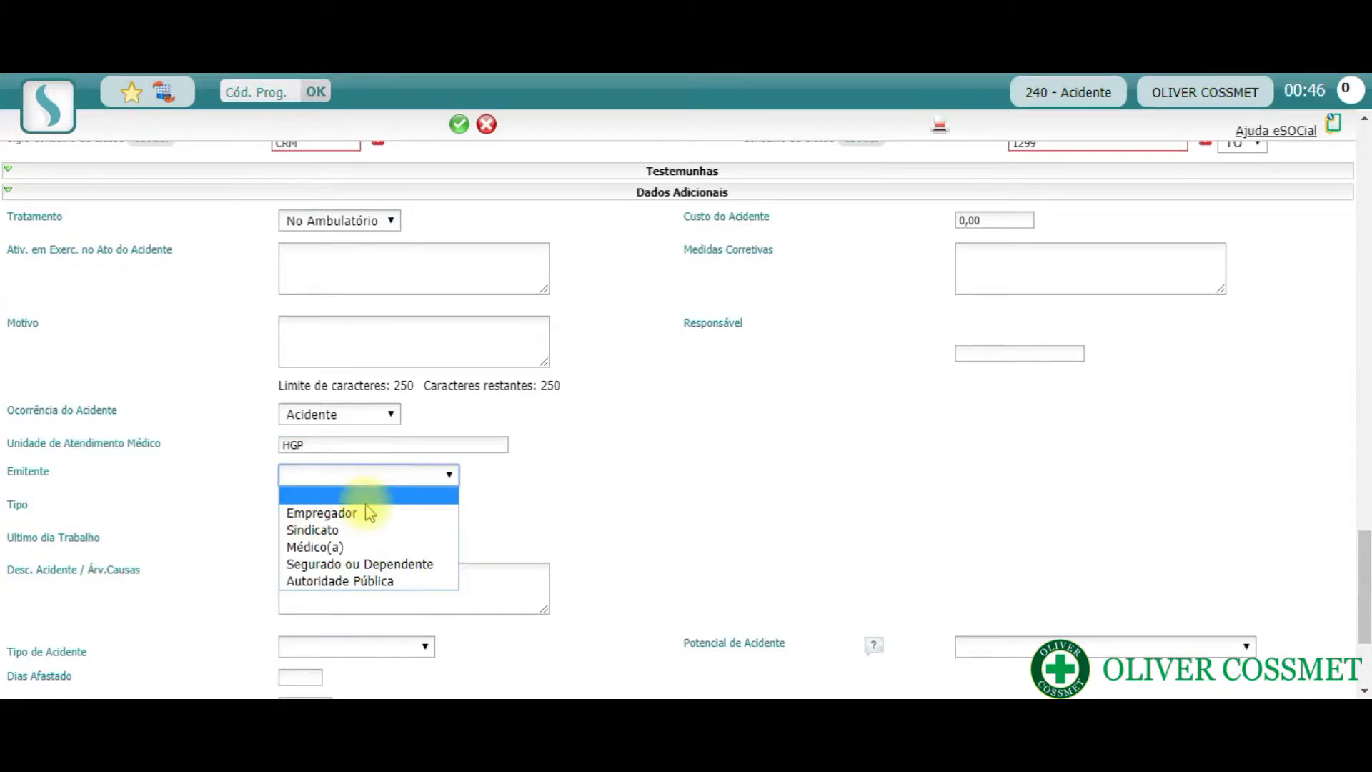
pyautogui.click(368, 513)
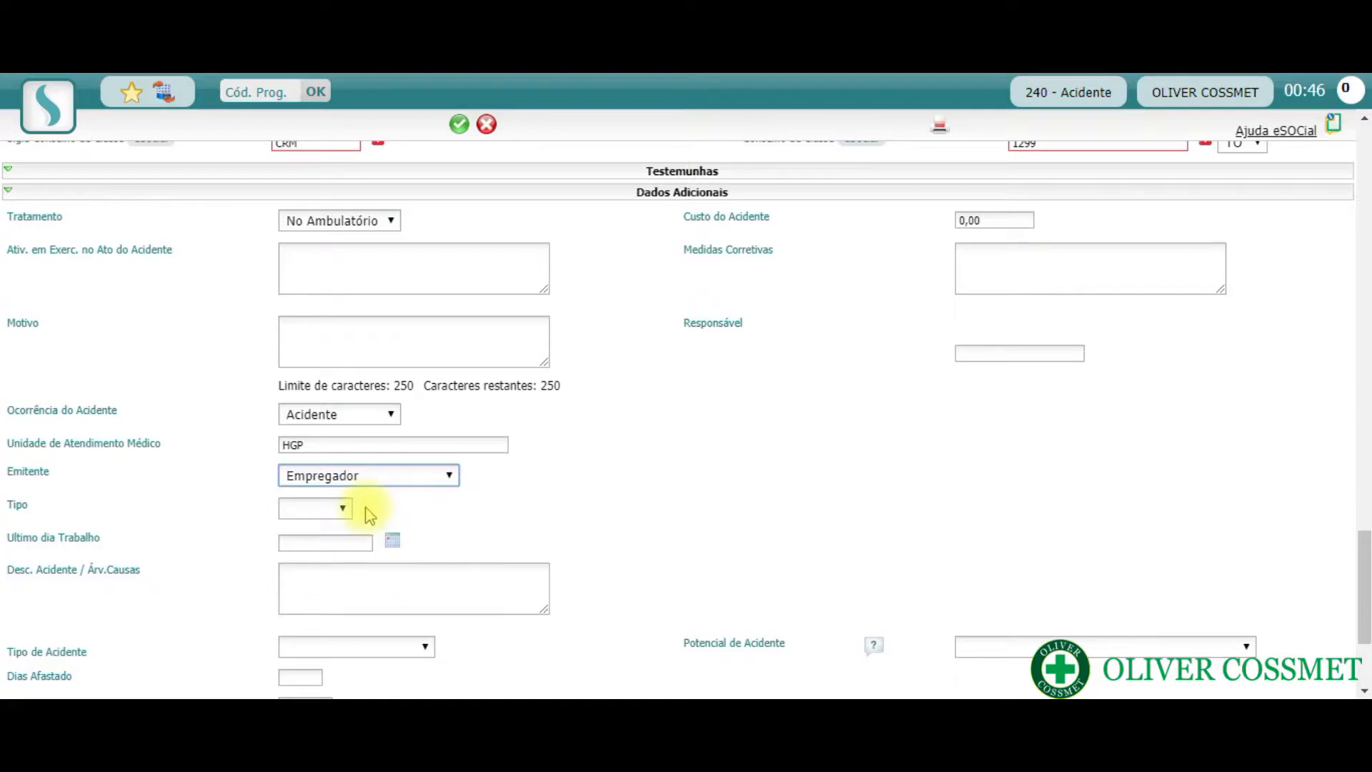
# - Set Tipo to Tipico and enter 16/03/2020 as the Ultimo dia Trabalho
pyautogui.click(342, 509)
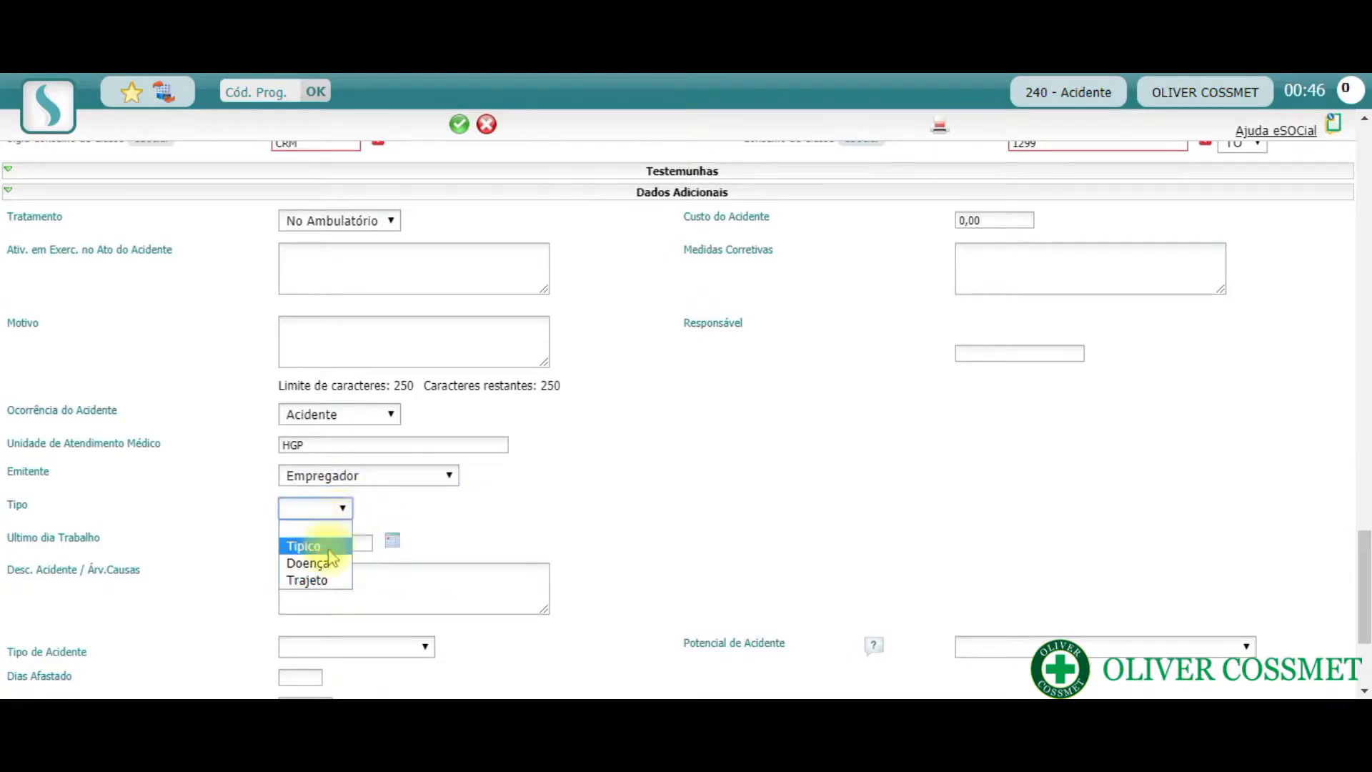
pyautogui.click(330, 550)
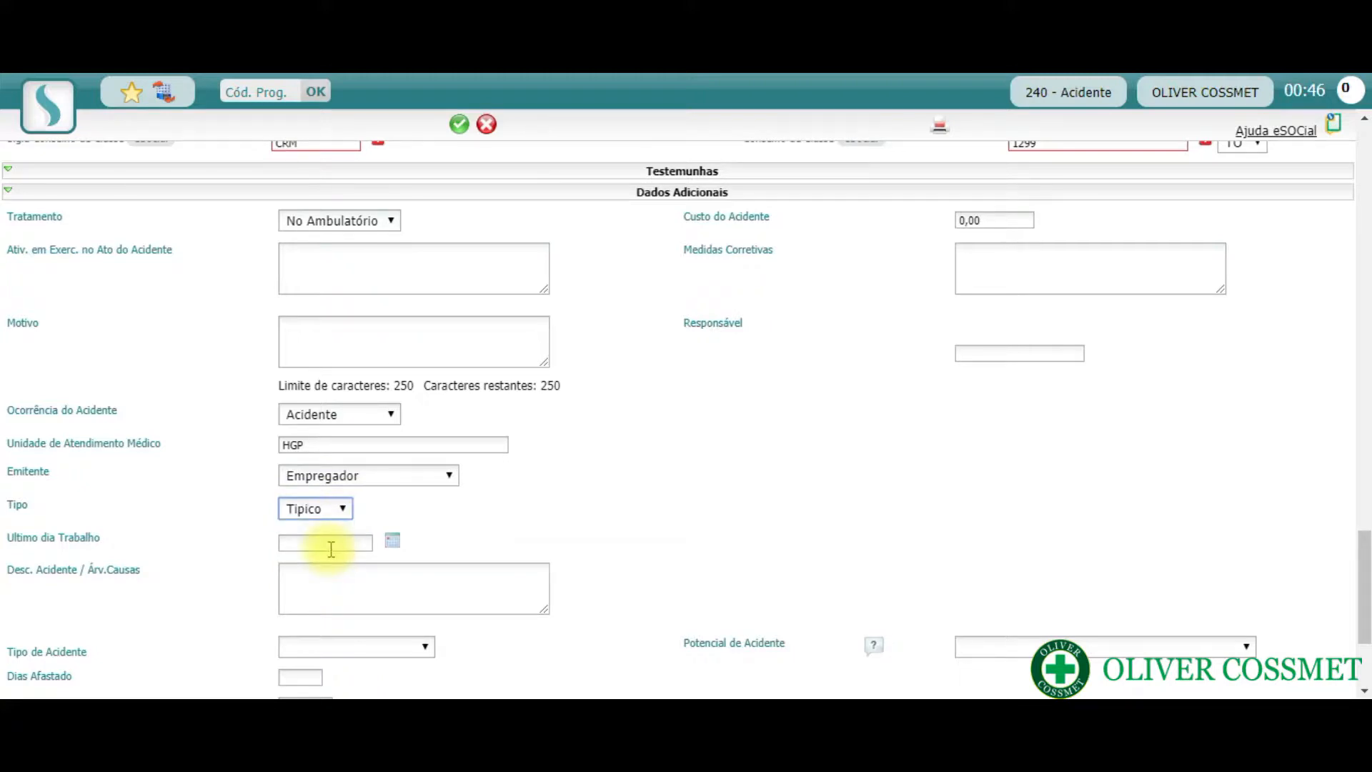
pyautogui.click(331, 549)
pyautogui.write('16/03/2020')
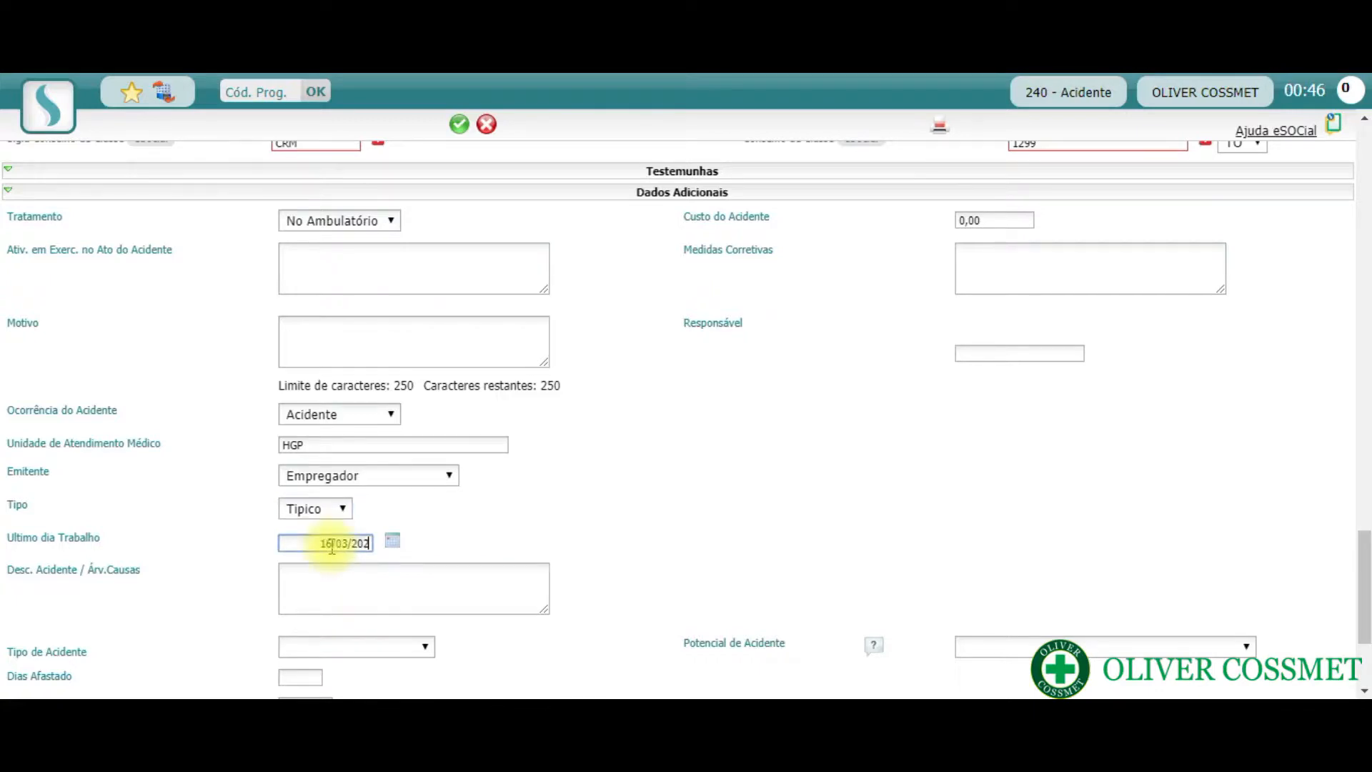
pyautogui.click(331, 587)
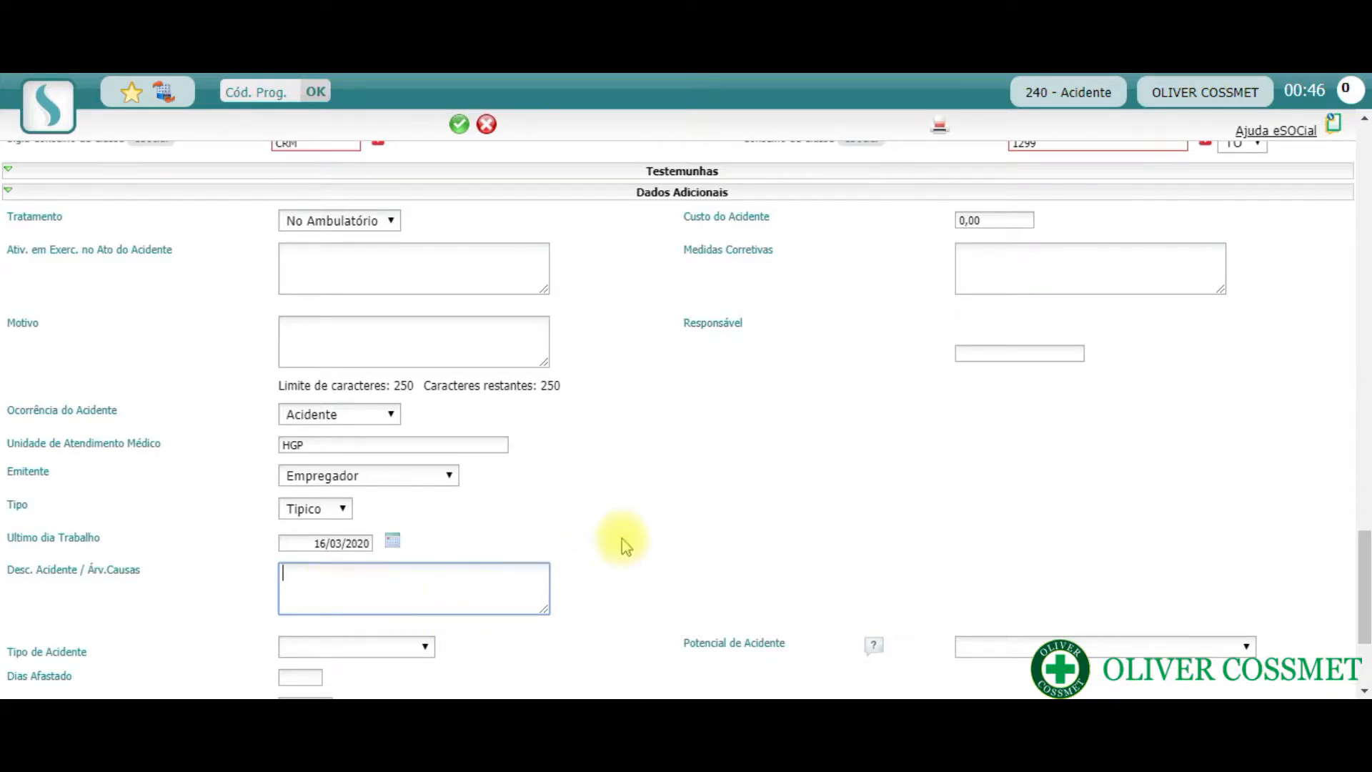
# - Set Tipo de Acidente to Acidente do Trabalho and Potencial de Acidente to Lesão ou Efeito a Saúde Leve
pyautogui.scroll(-2, 622, 543)
pyautogui.scroll(-2, 622, 543)
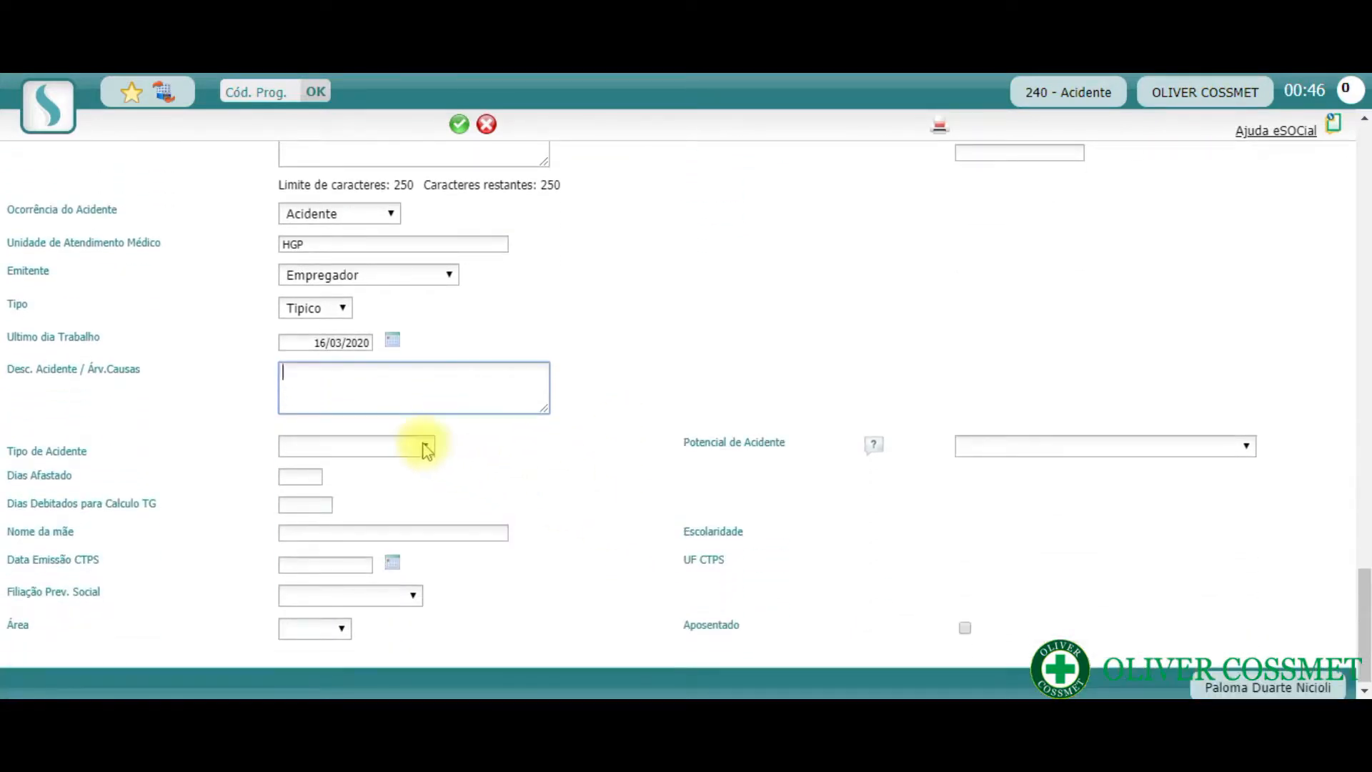
pyautogui.click(425, 448)
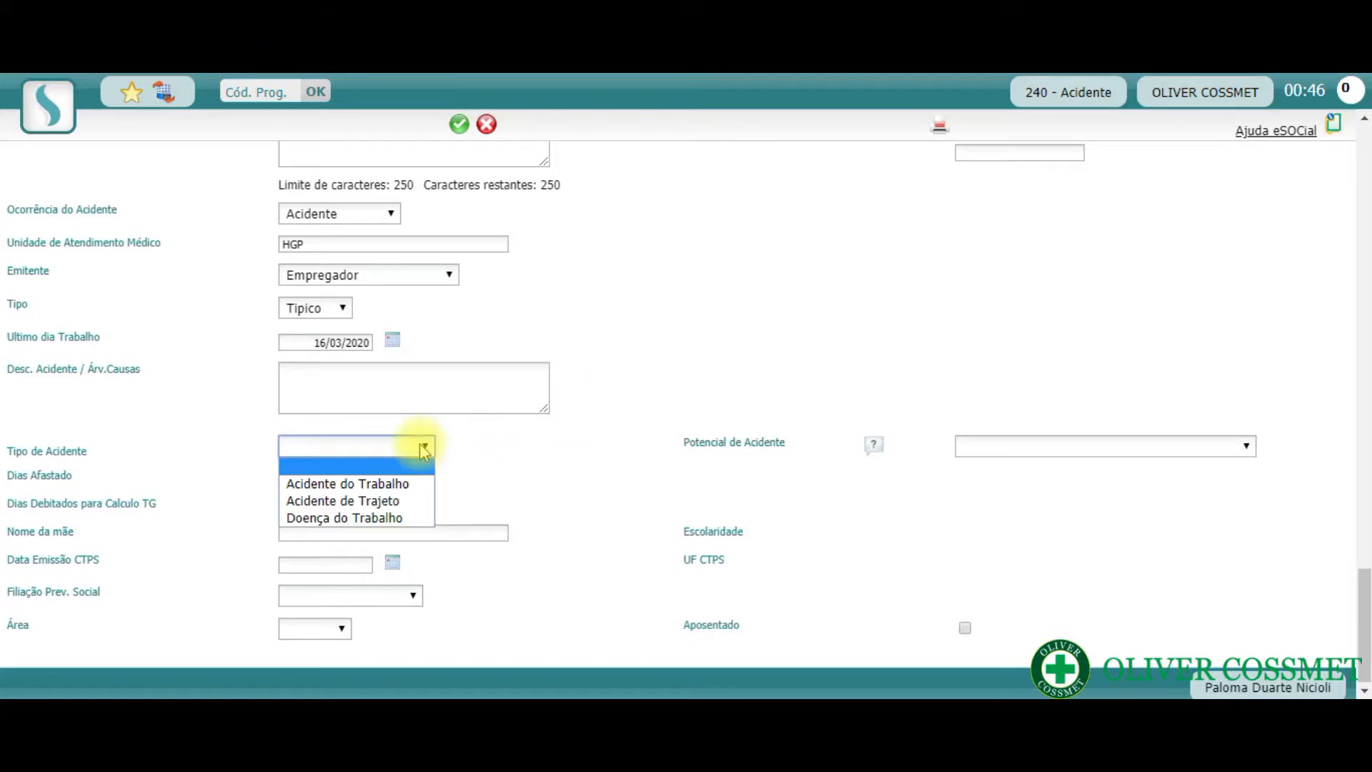
pyautogui.click(405, 490)
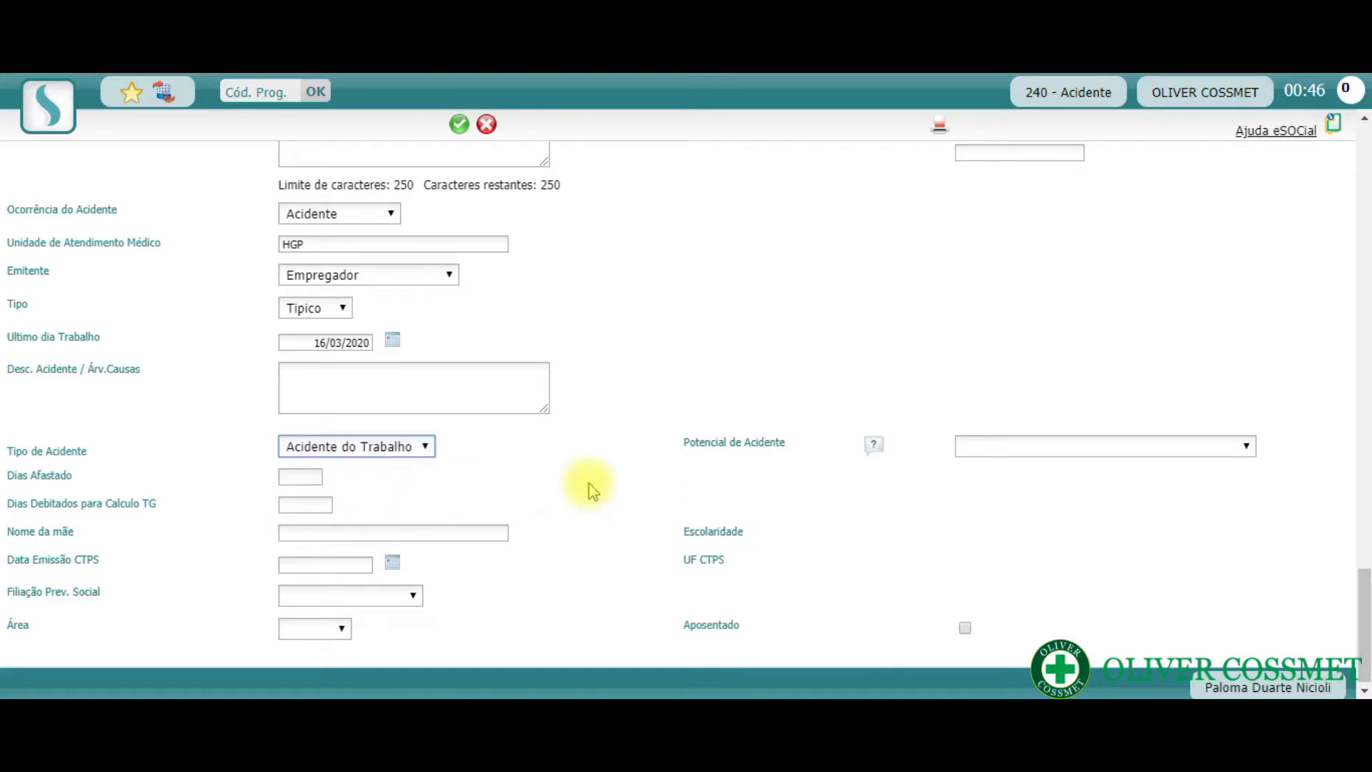
pyautogui.click(1059, 451)
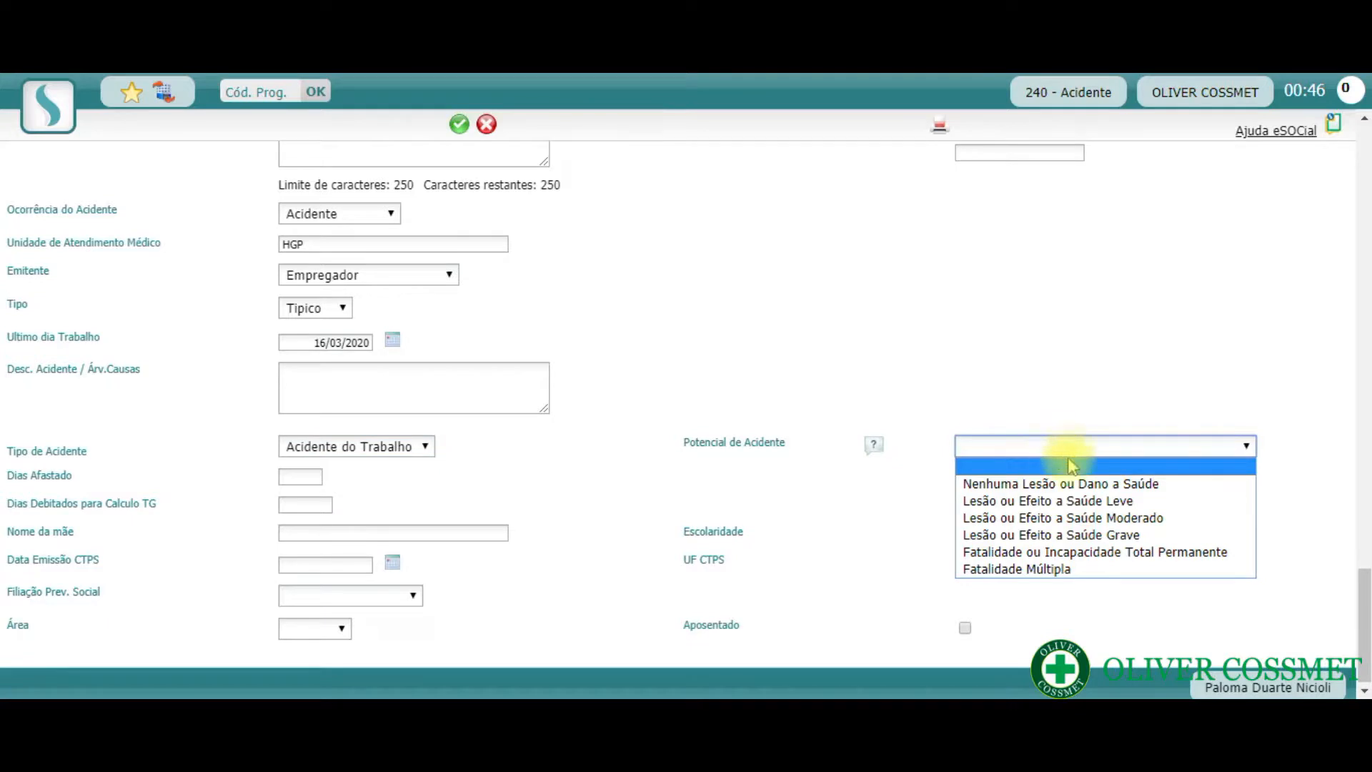
pyautogui.click(1183, 508)
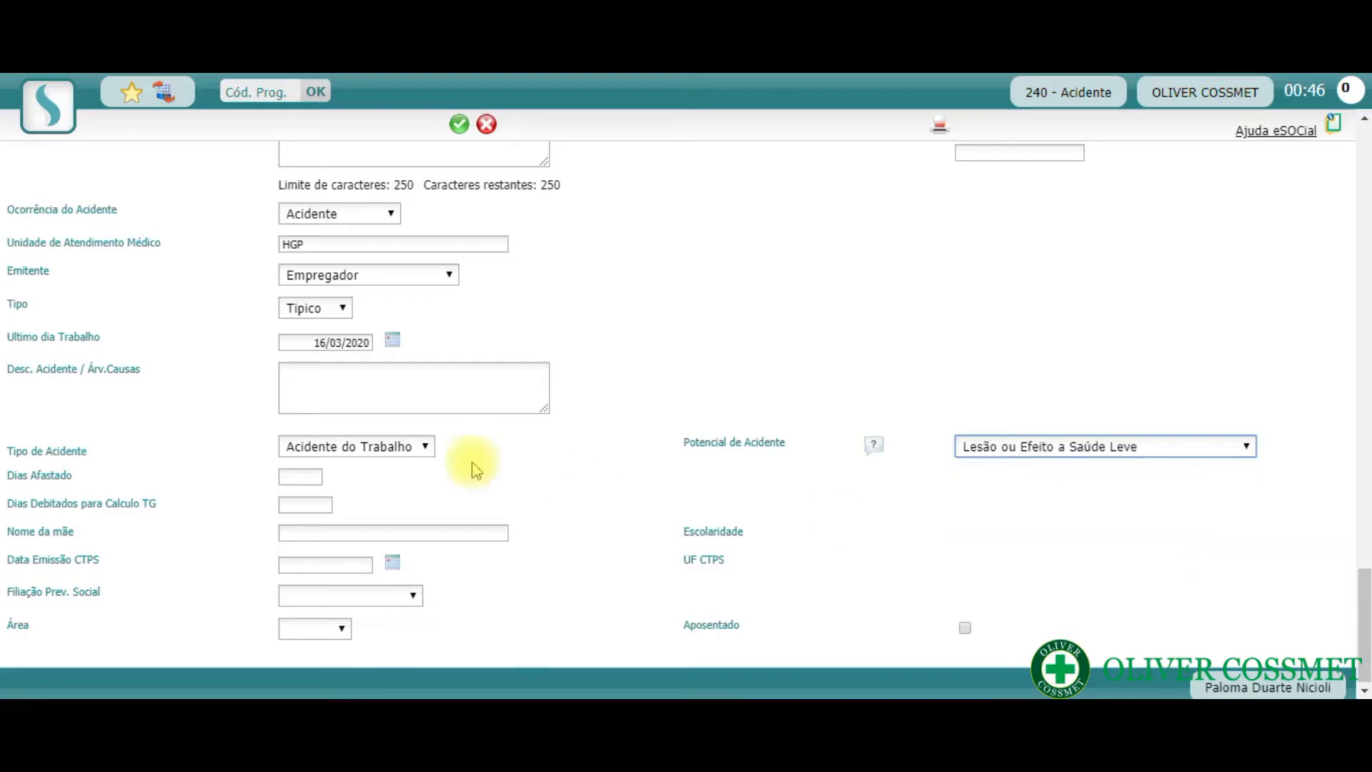
# - Set Dias Afastado to 60 and Dias Debitados para Calculo TG to 0, leaving Nome da mãe blank
pyautogui.click(303, 476)
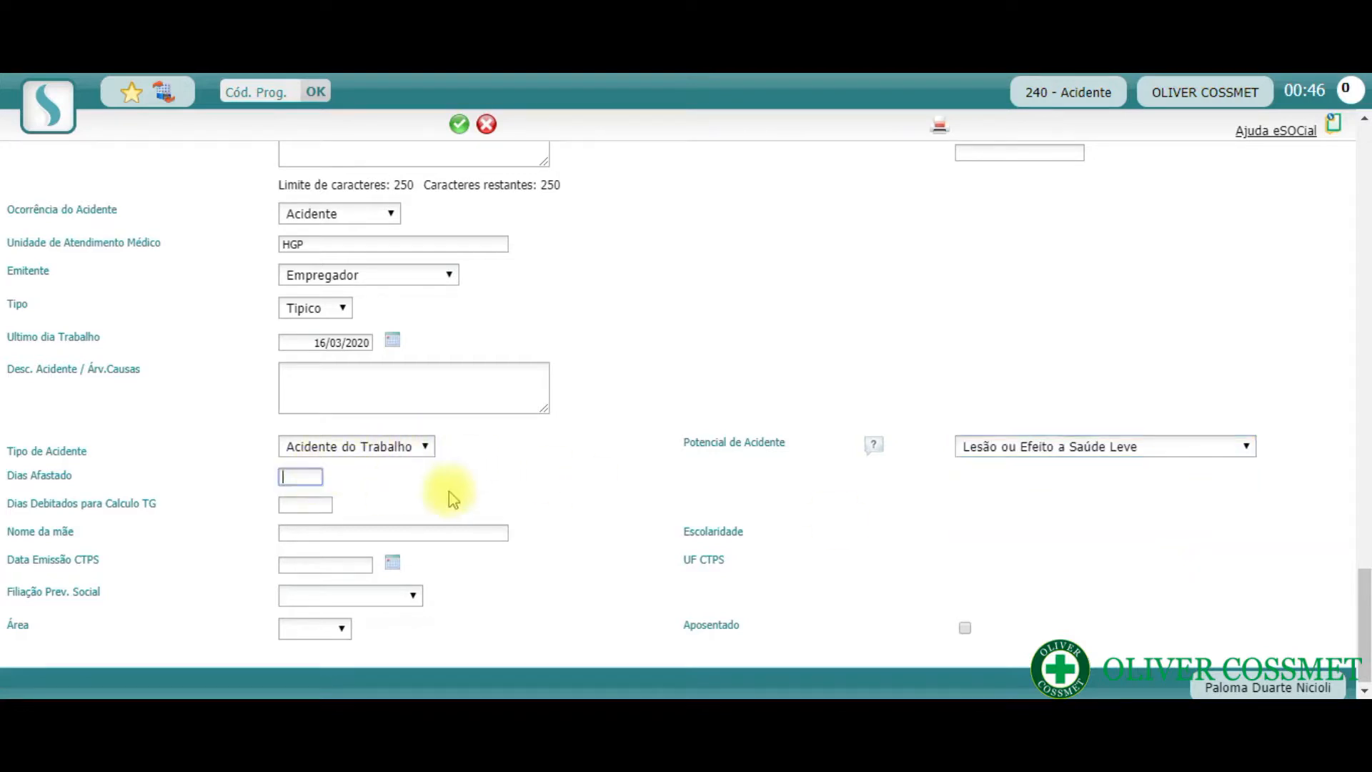
pyautogui.write('60')
pyautogui.click(692, 485)
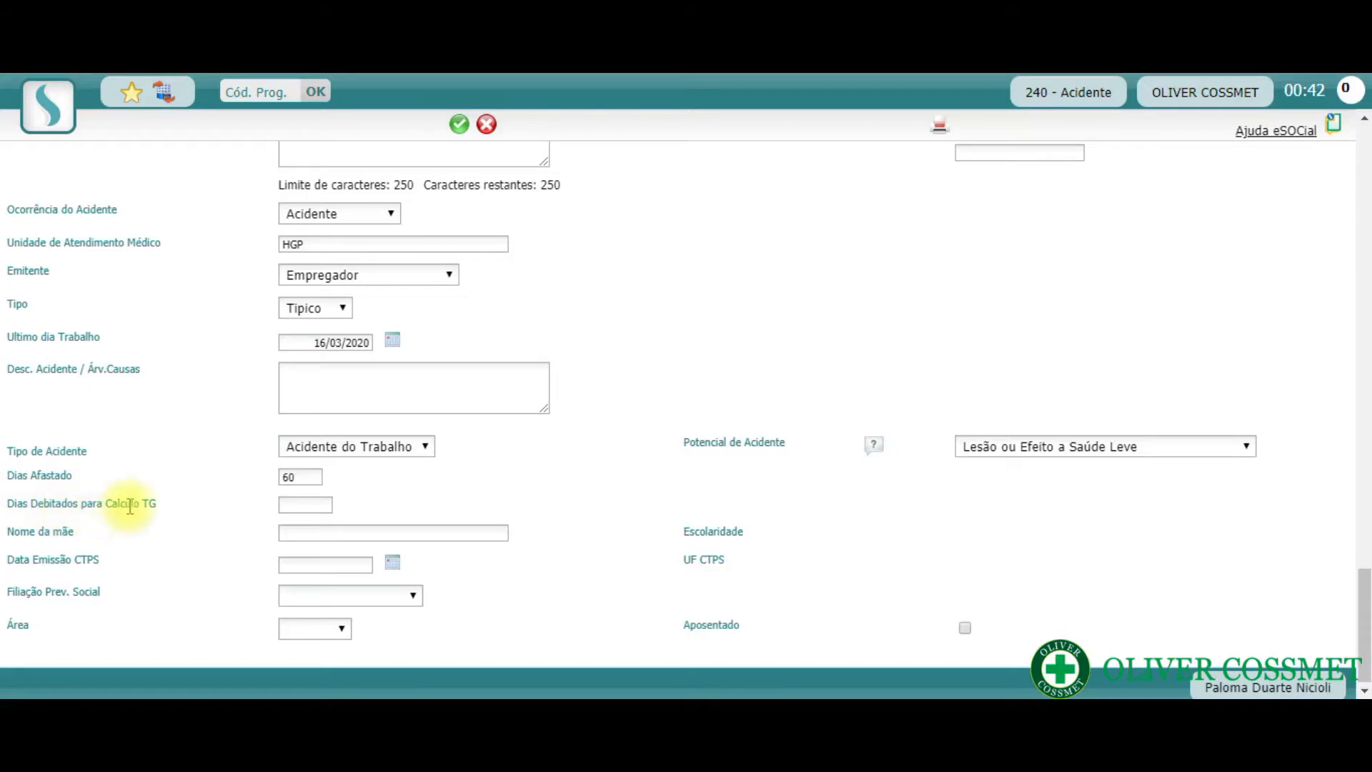
pyautogui.click(300, 509)
pyautogui.write('0')
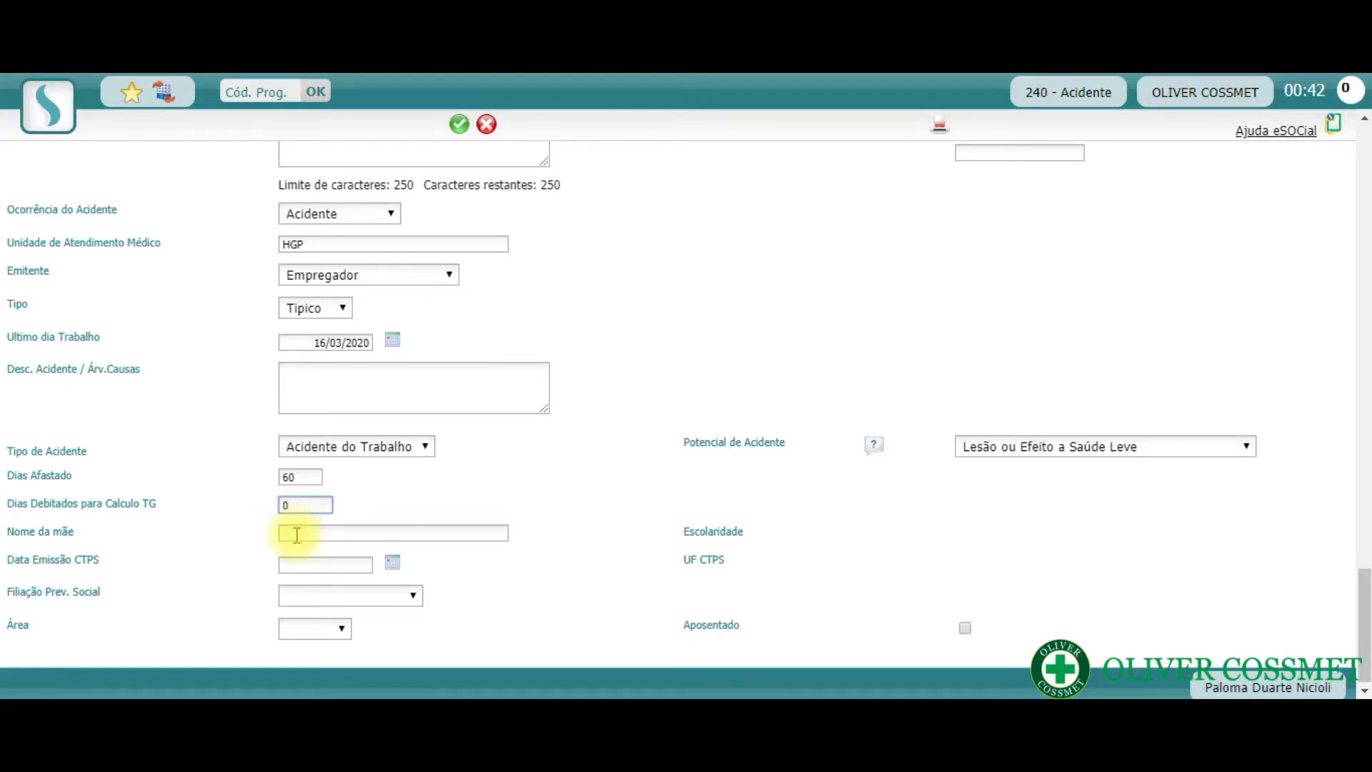
pyautogui.click(294, 534)
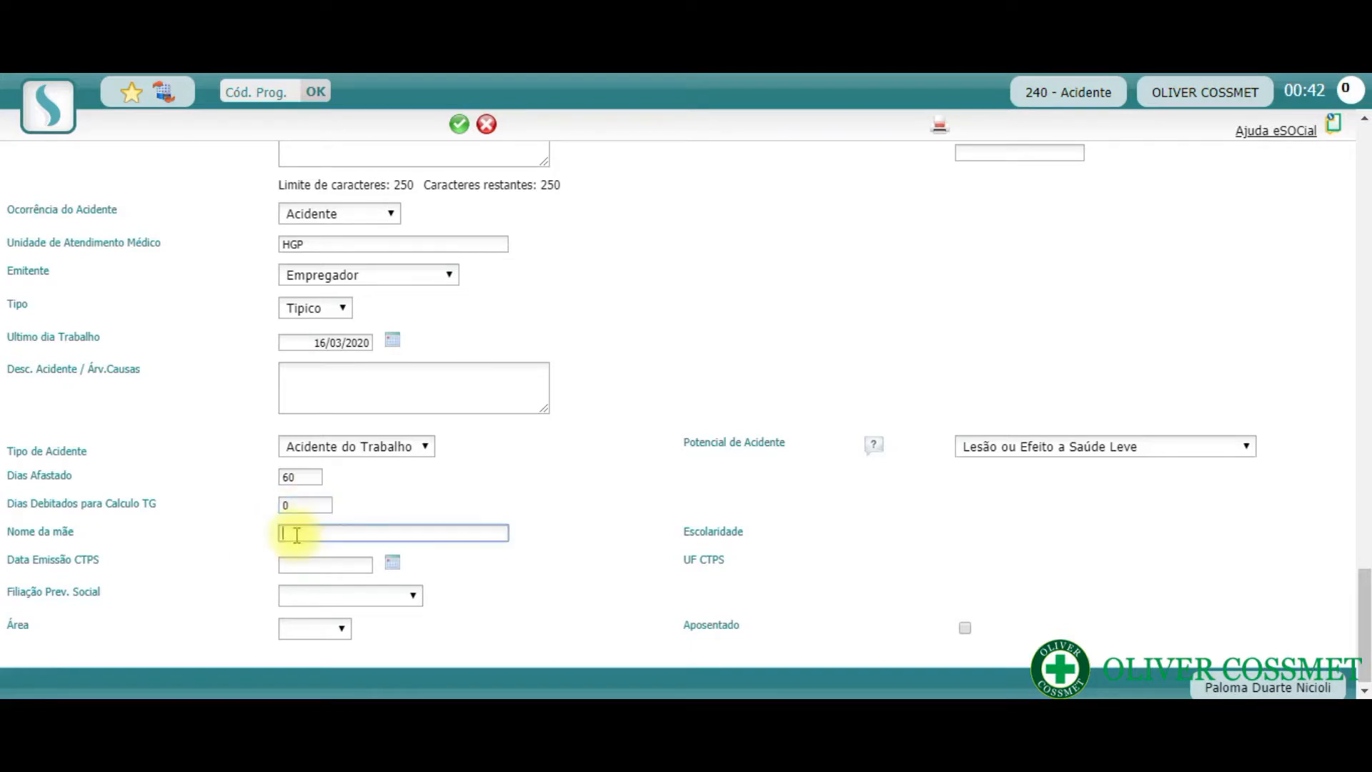
pyautogui.click(243, 537)
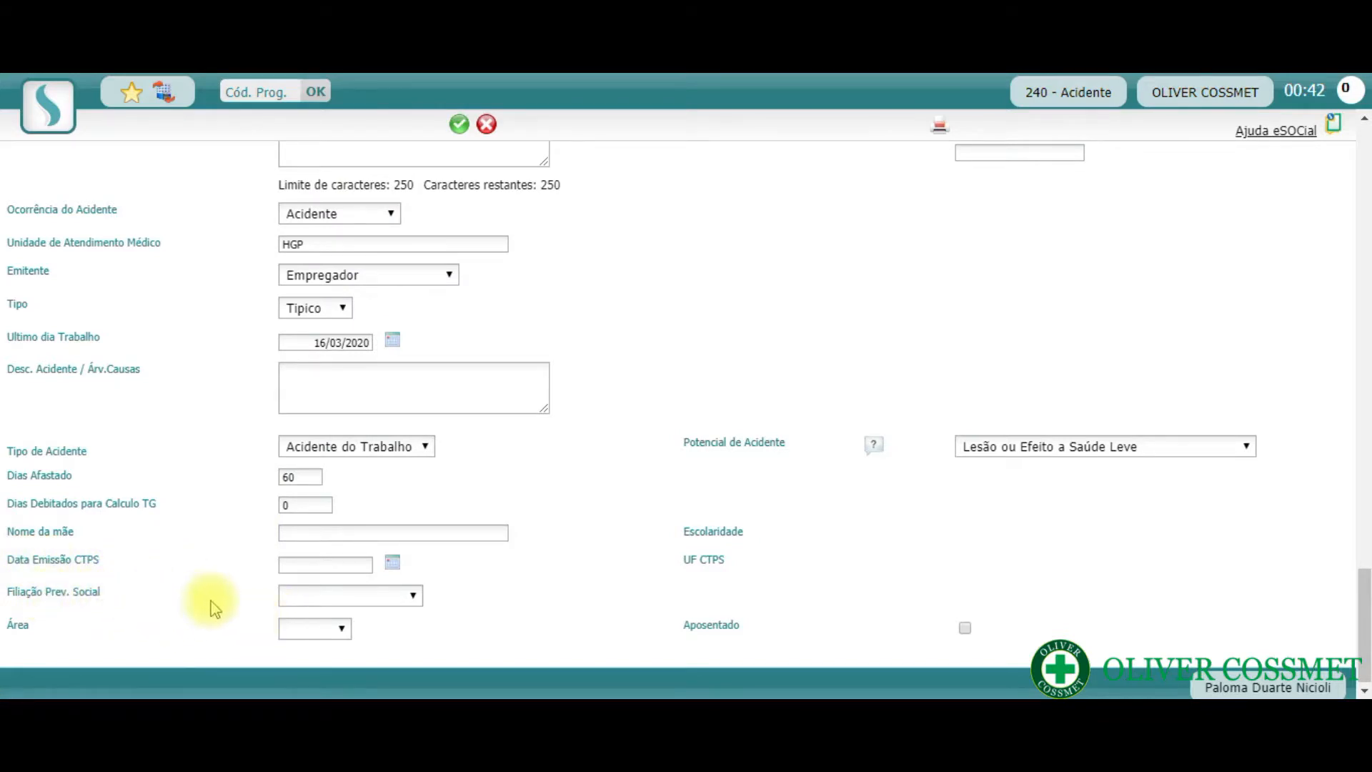
# - Set Filiação Prev. Social to Empregado and Área to Urbana
pyautogui.click(412, 596)
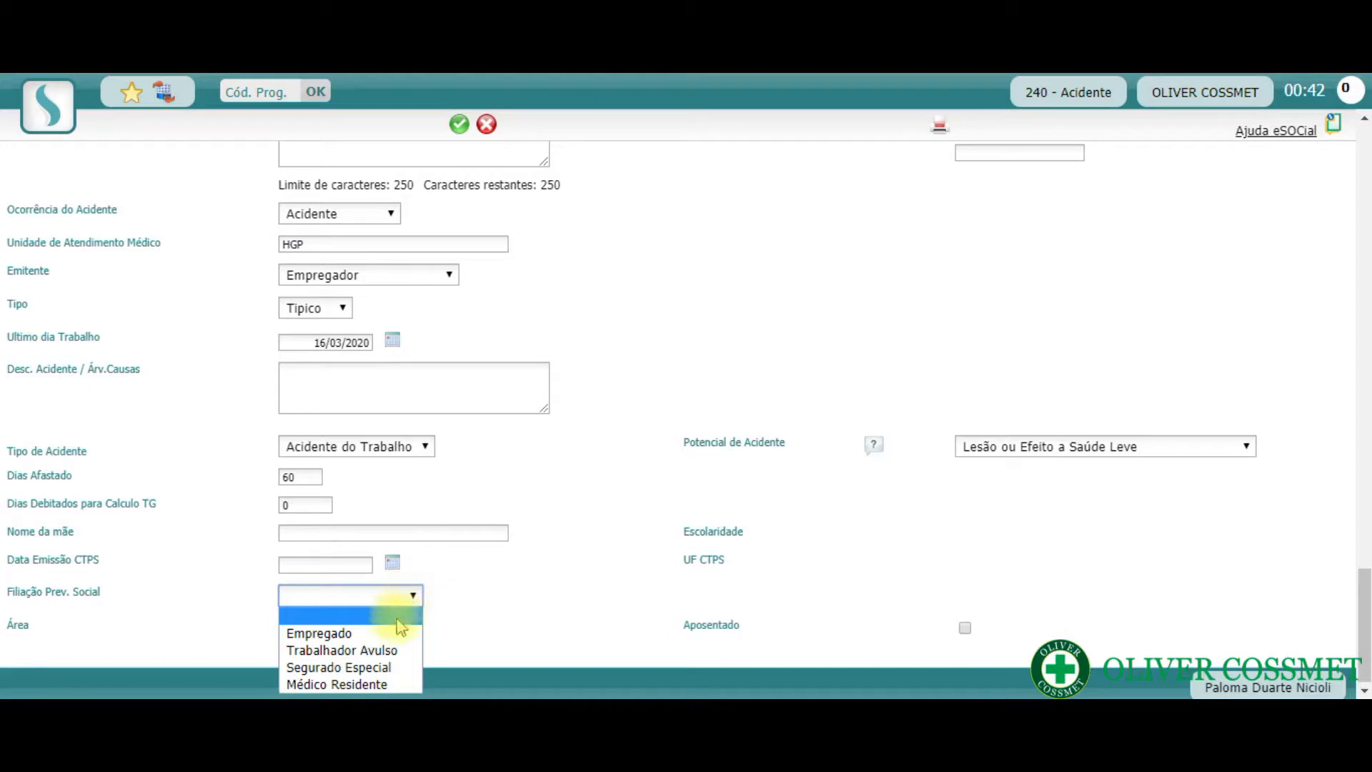
pyautogui.click(393, 635)
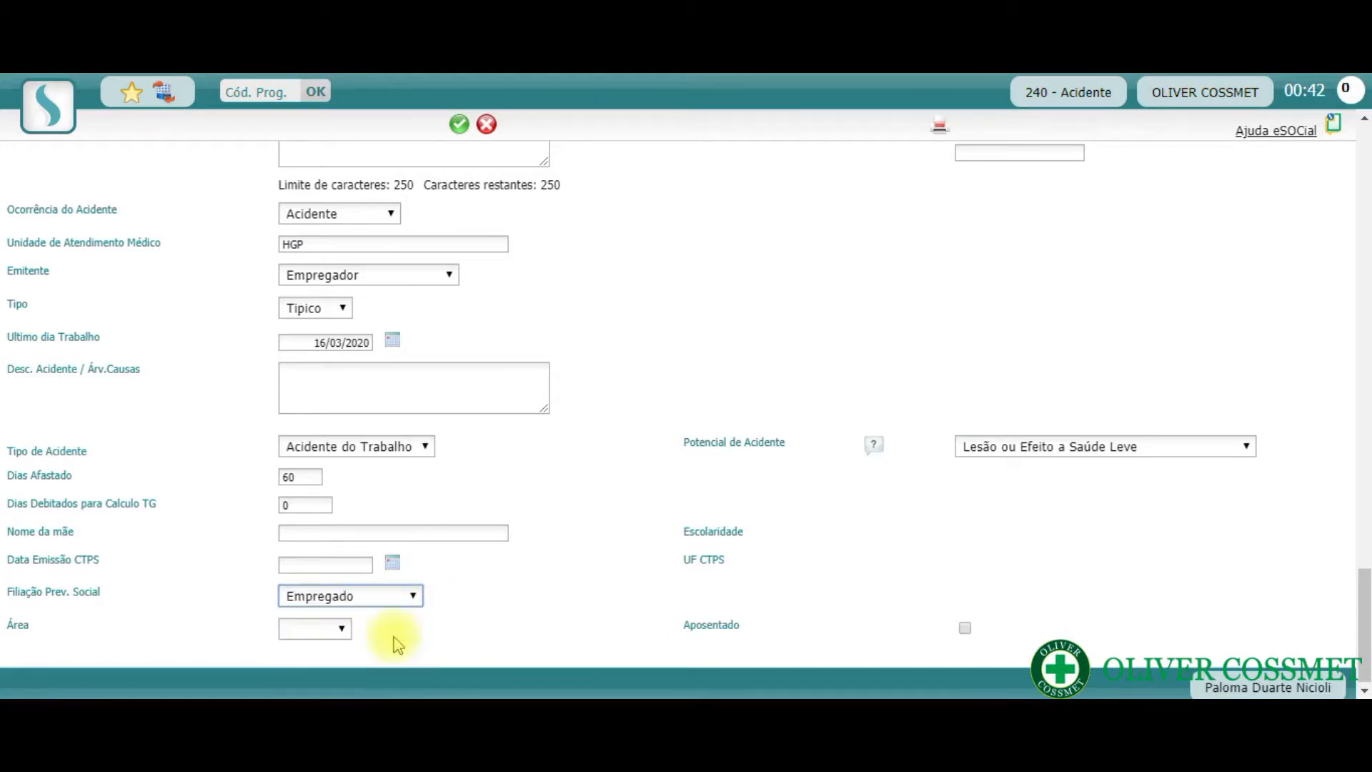
pyautogui.click(341, 630)
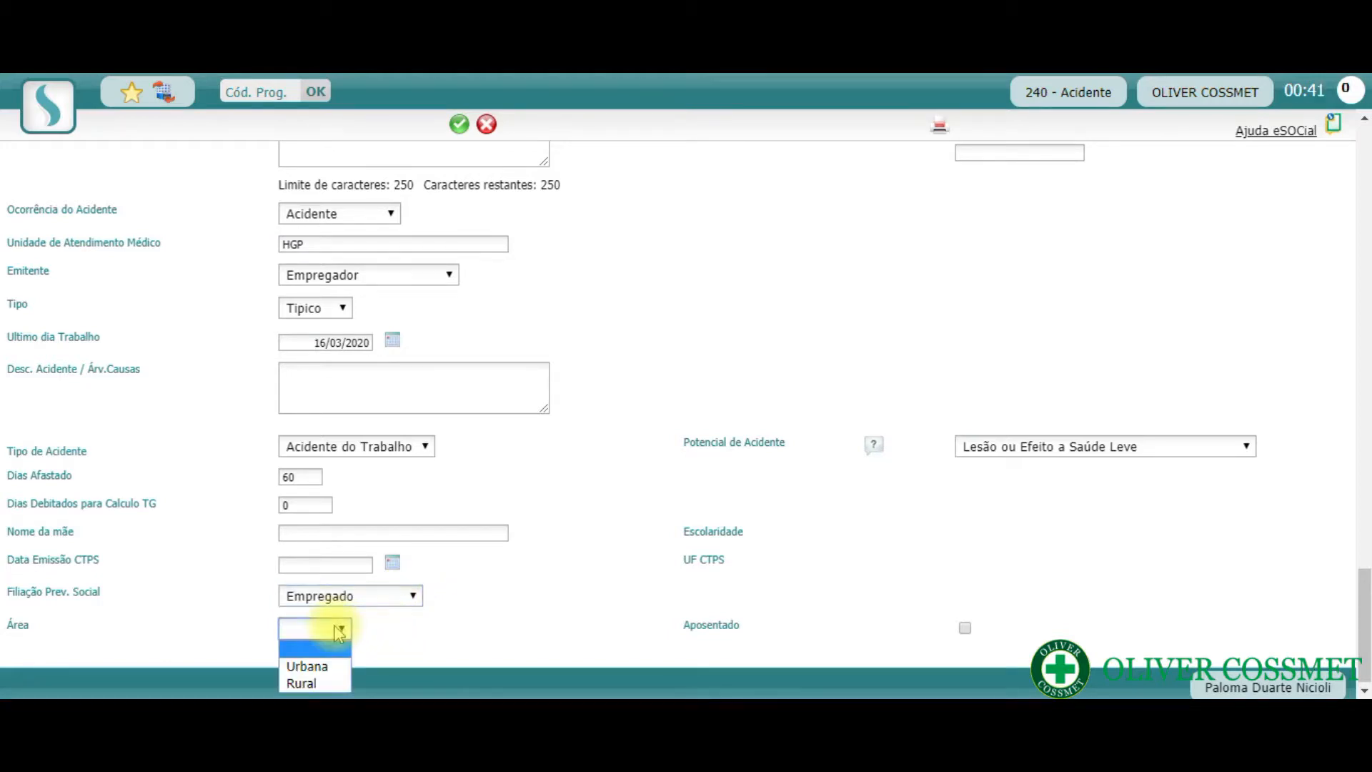
pyautogui.click(330, 672)
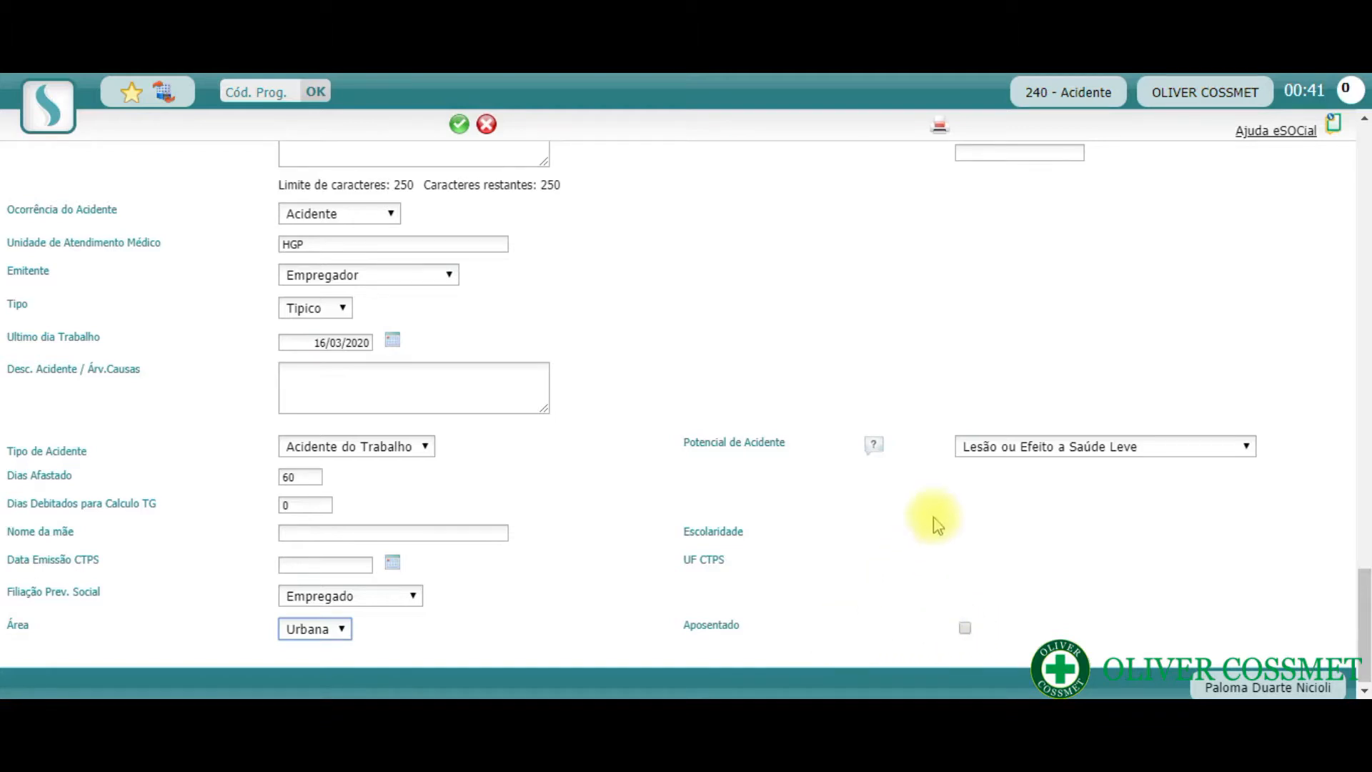
# - Save the CAT record, accept the eSocial S-2210 event notice and decline creating an Afastamento from this CAT
pyautogui.click(460, 127)
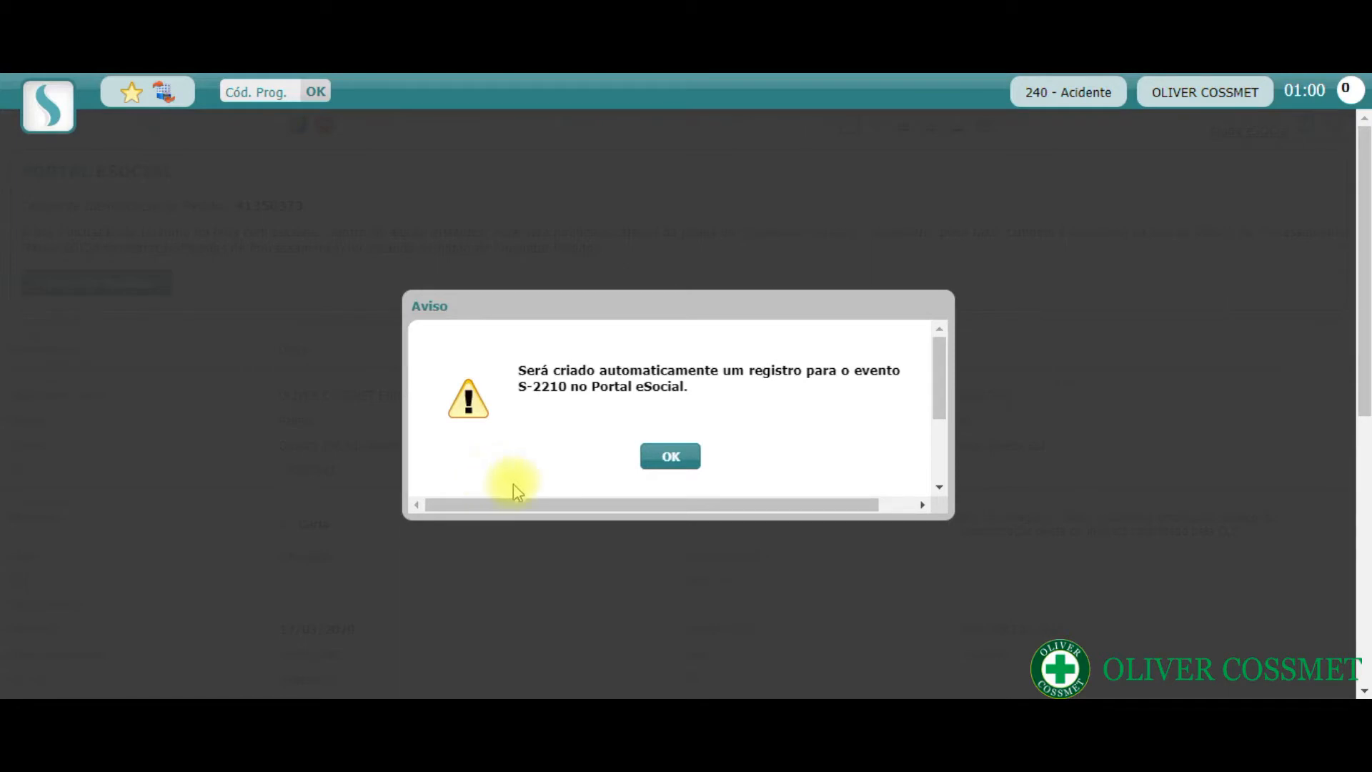
pyautogui.click(672, 463)
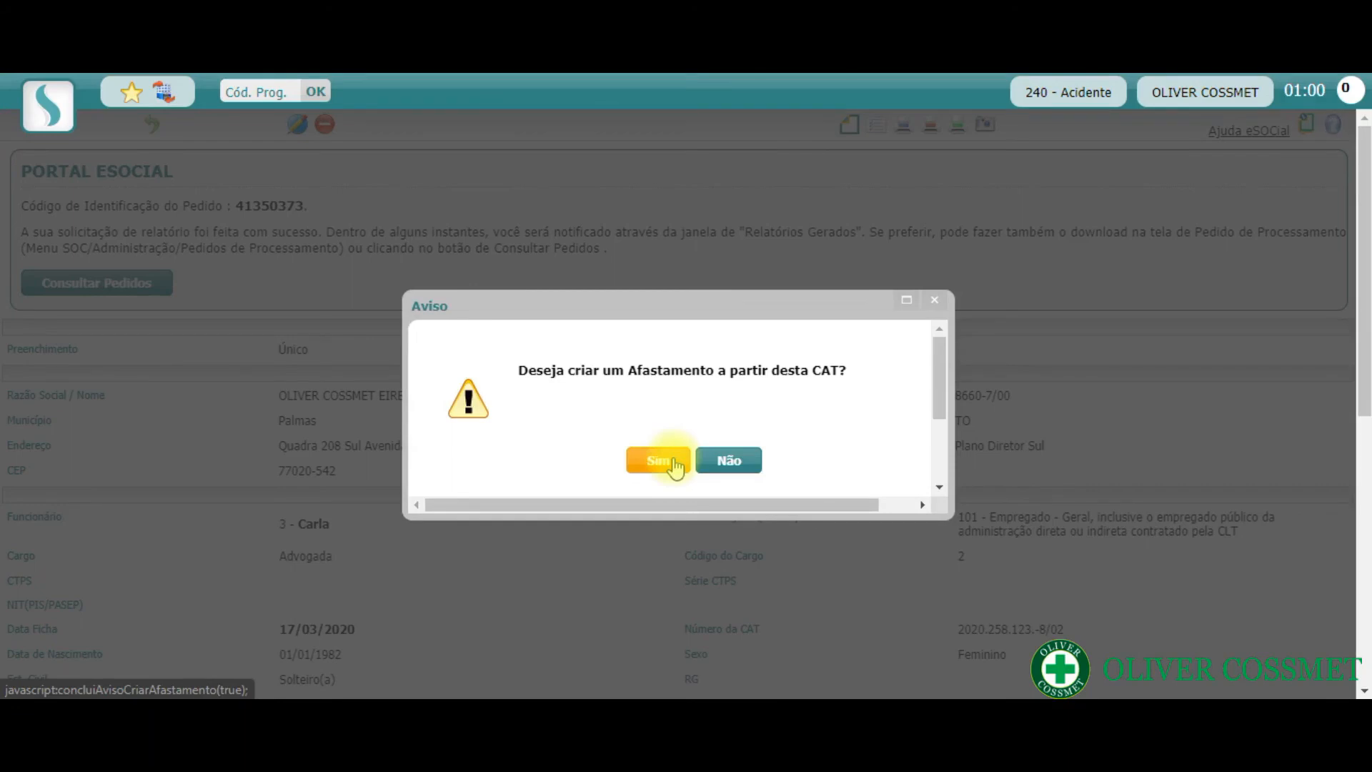
pyautogui.click(727, 472)
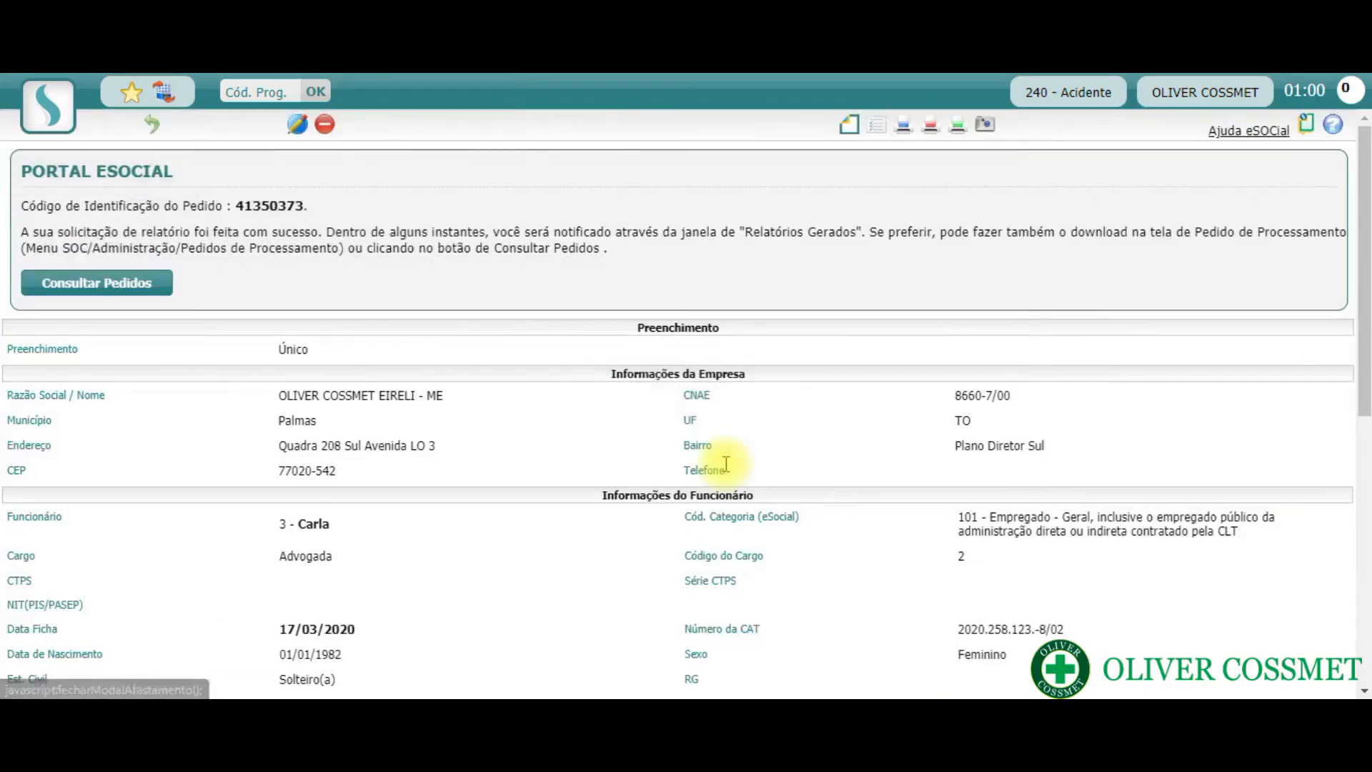